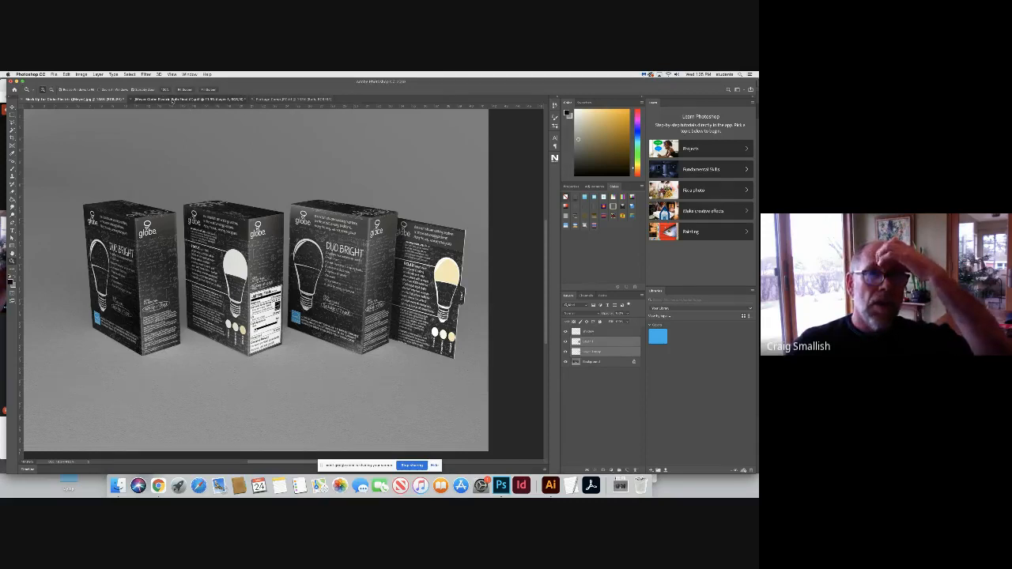
Step: Look through the open documents: the flat box layout, the black box mockup and the blue package comp
left_click(172, 101)
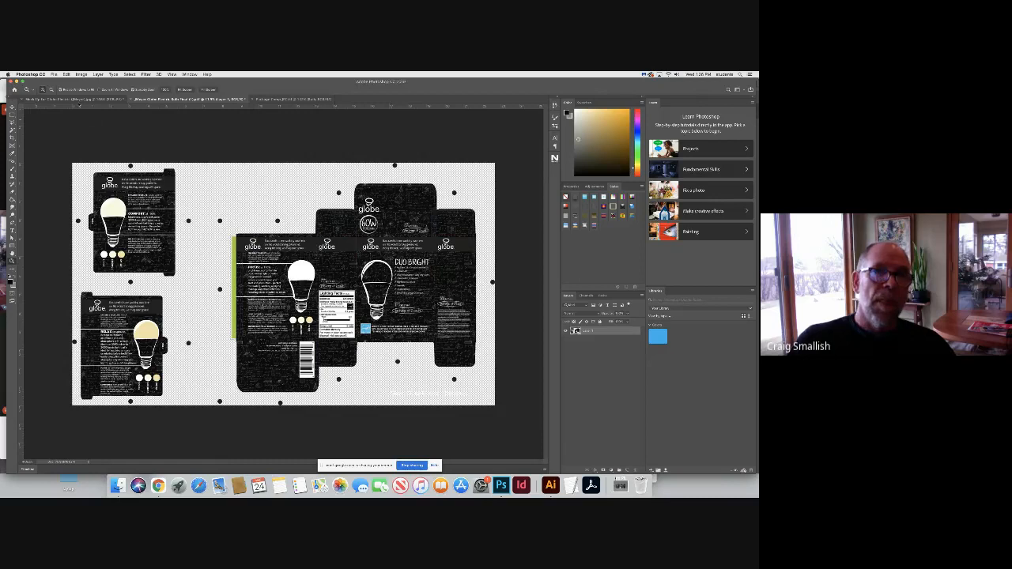
left_click(79, 99)
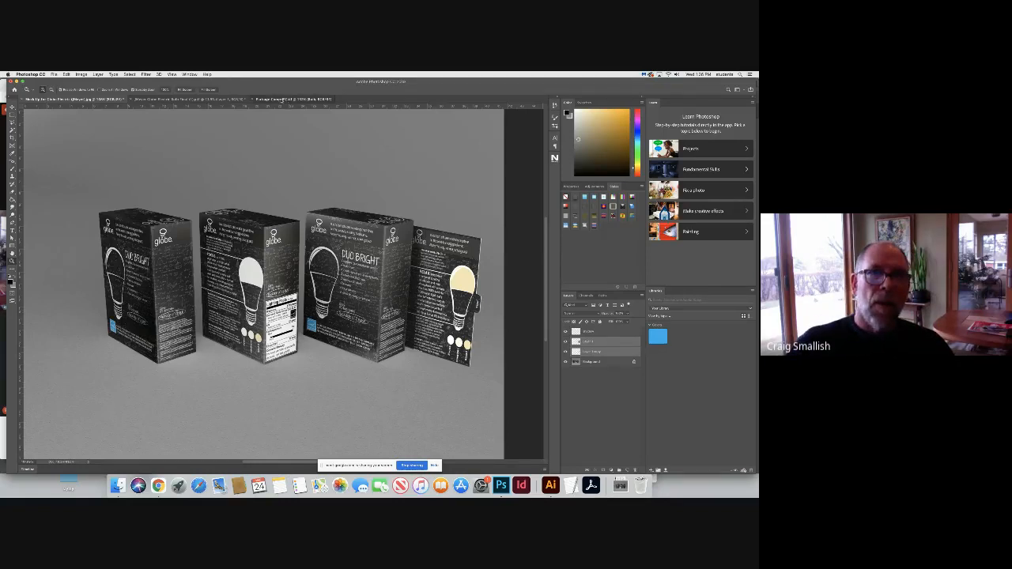
left_click(293, 98)
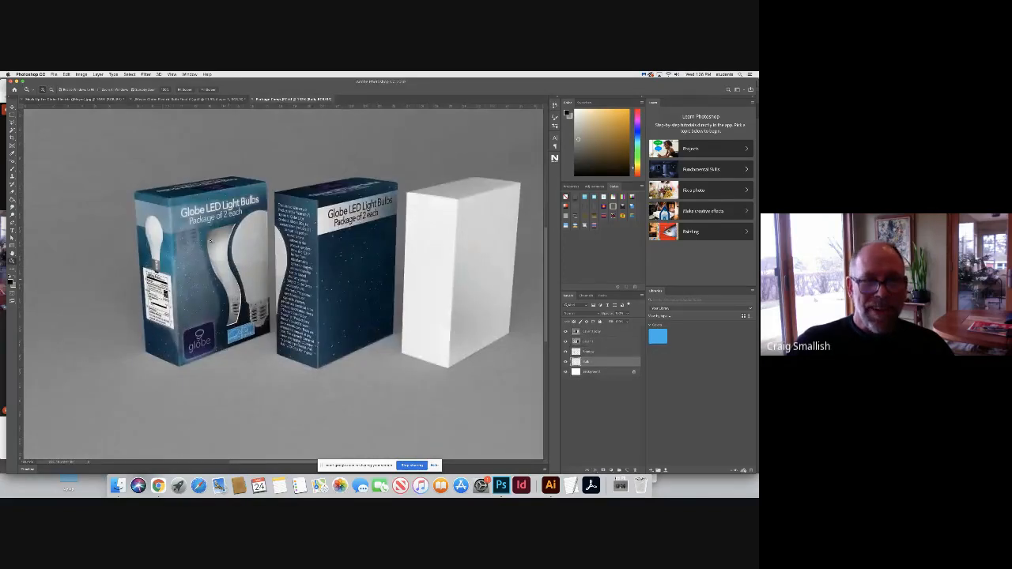
Step: Examine the bulb window and printed panels on the blue light bulb boxes up close
scroll(221, 272, "up", 5)
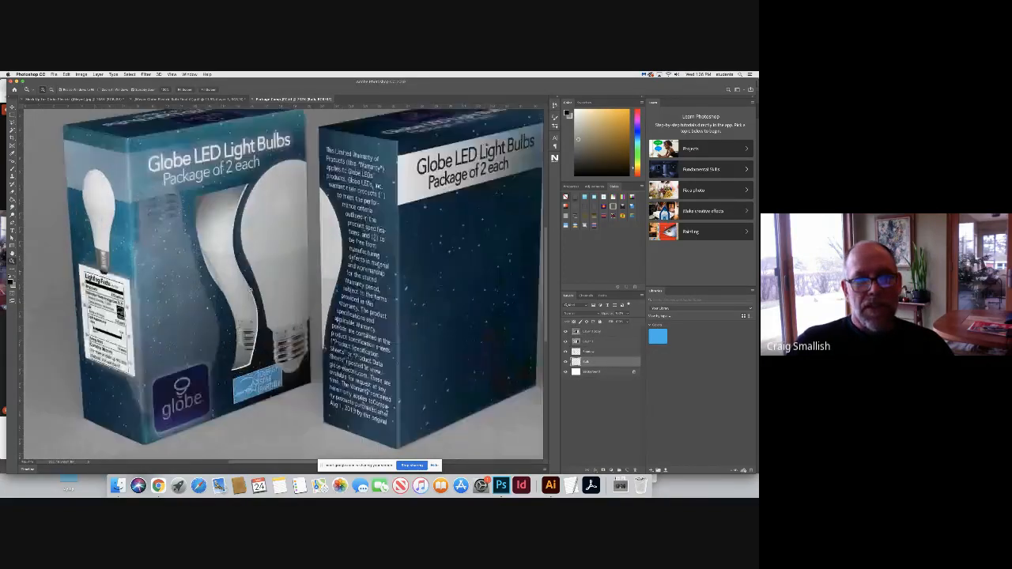
scroll(245, 287, "down", 3)
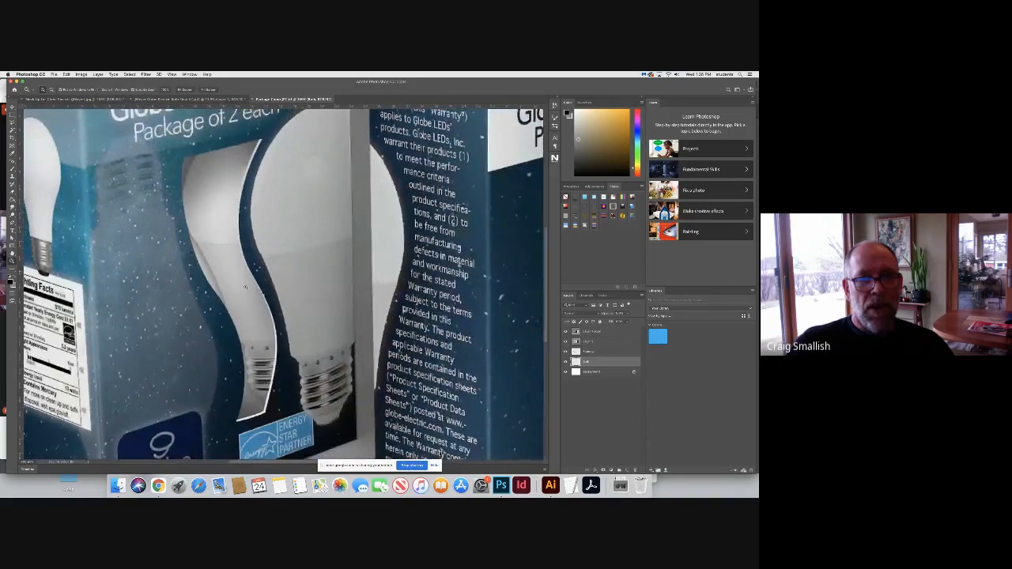
scroll(245, 281, "up", 2)
scroll(245, 280, "down", 1)
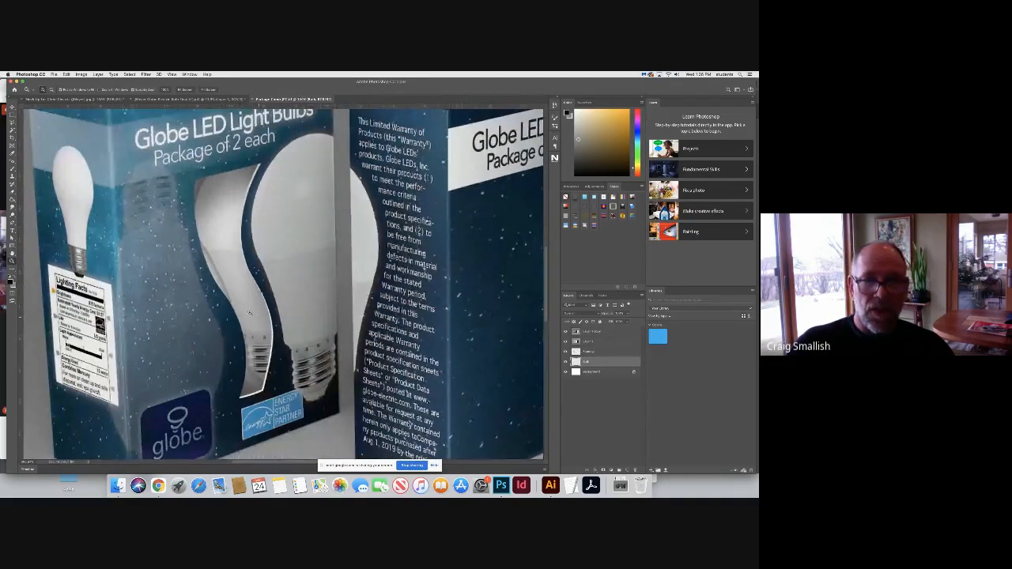
scroll(249, 313, "down", 3)
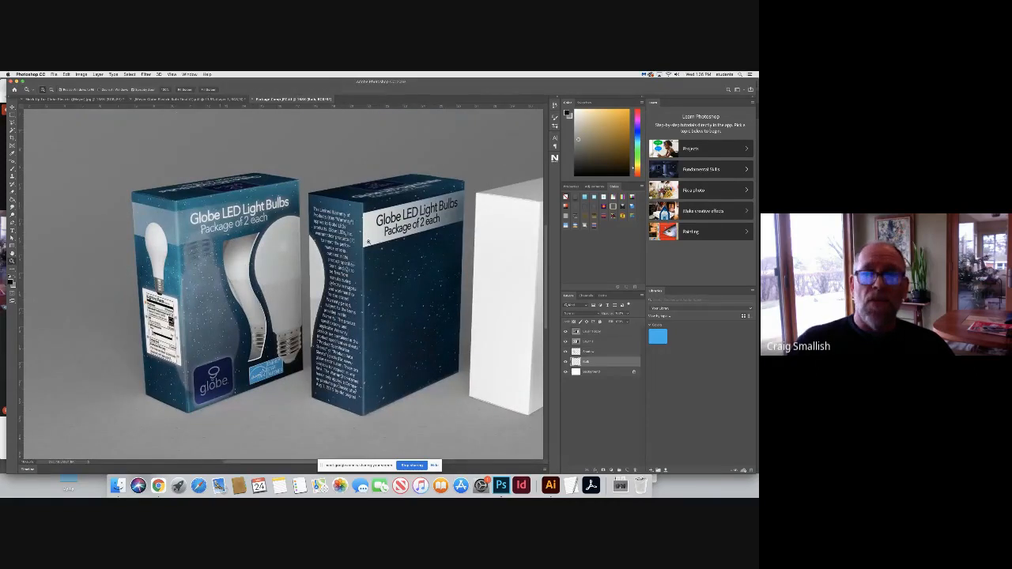
scroll(427, 334, "down", 3)
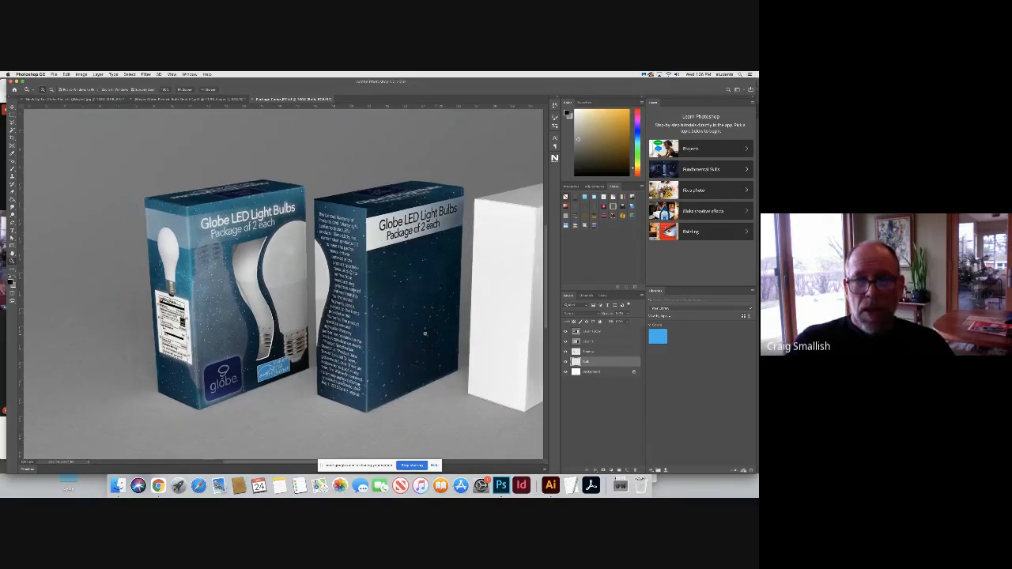
scroll(427, 333, "up", 1)
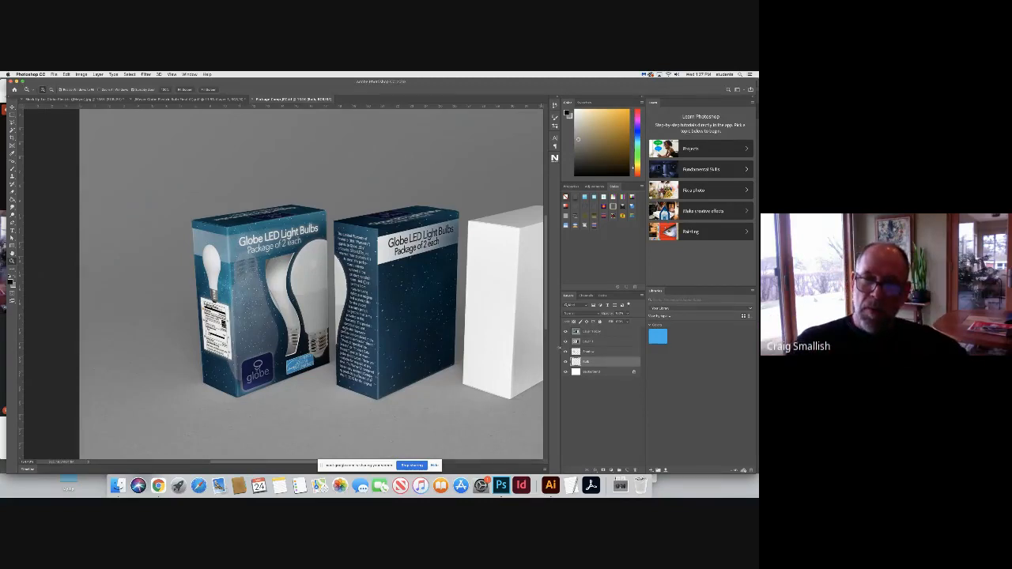
Step: Hide all layers beneath the top box artwork, including shadow, bulb and background, and inspect the transparent window cut-out
left_click(566, 352)
left_click(566, 362)
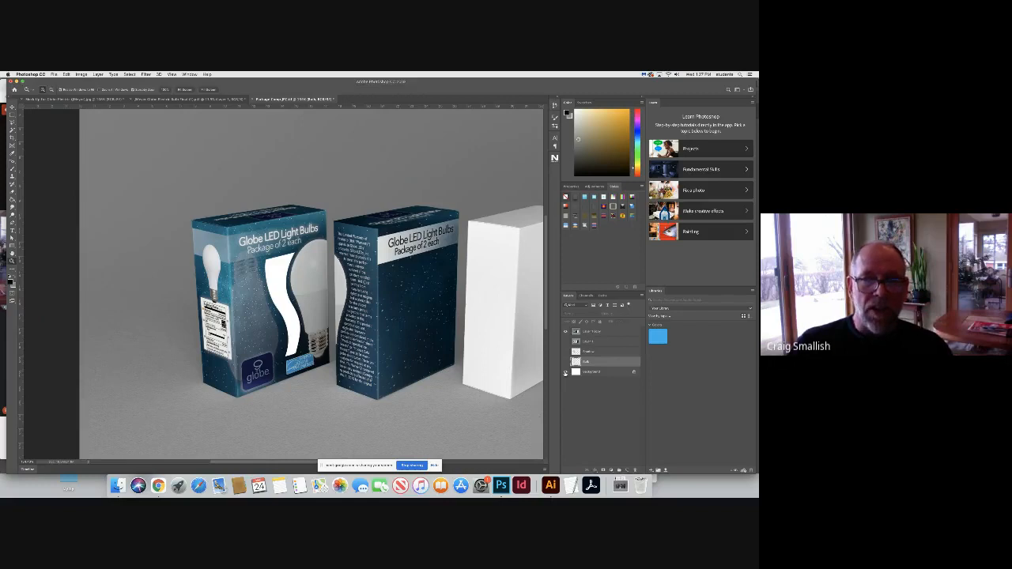
left_click(566, 372)
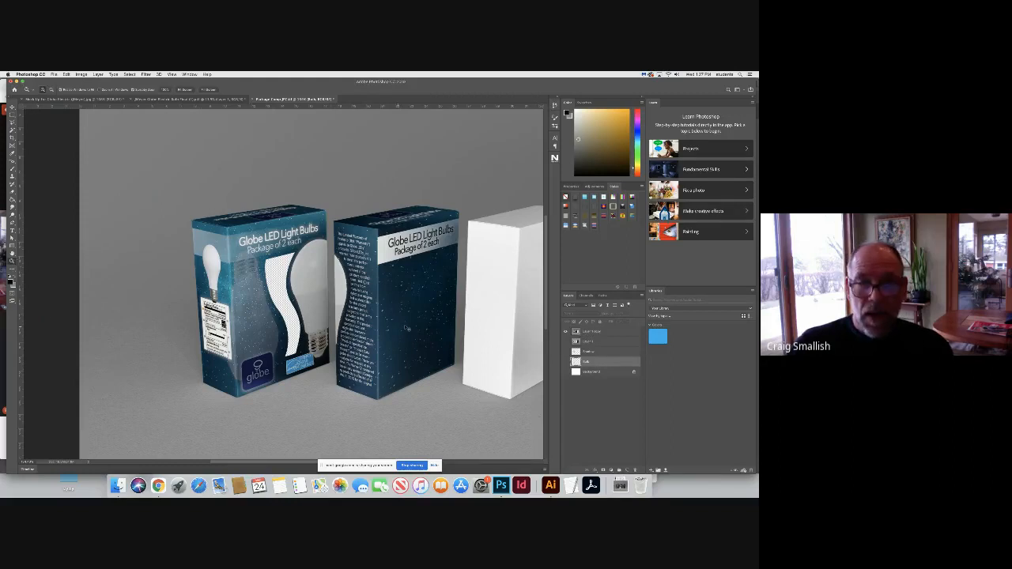
scroll(403, 324, "down", 3)
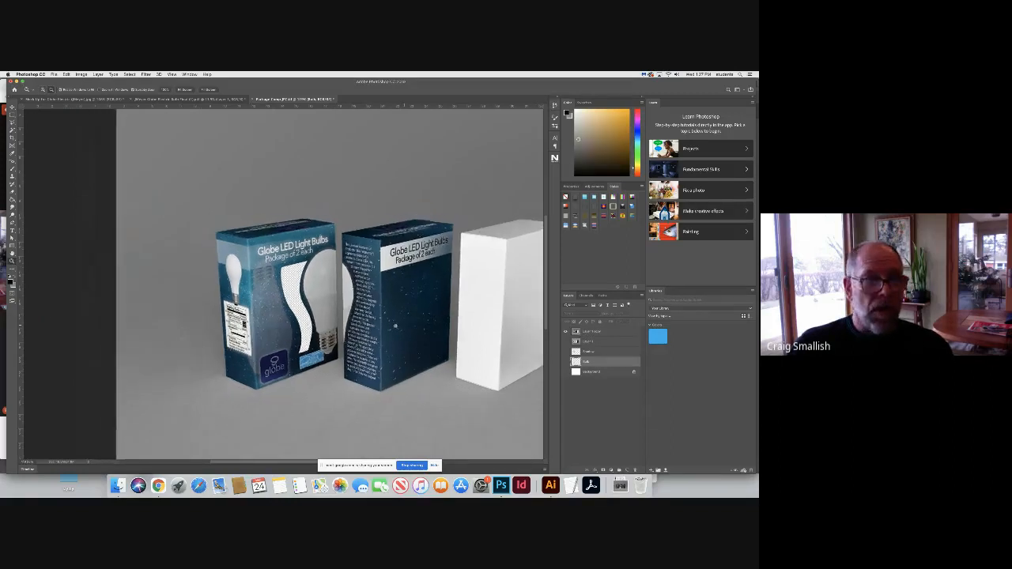
key("h")
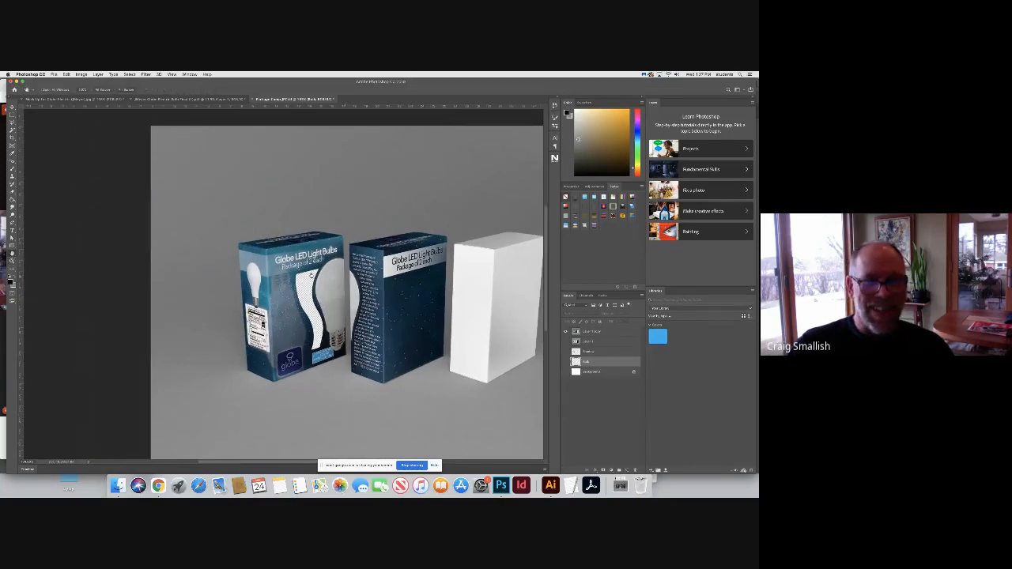
left_click_drag(313, 274, 230, 264)
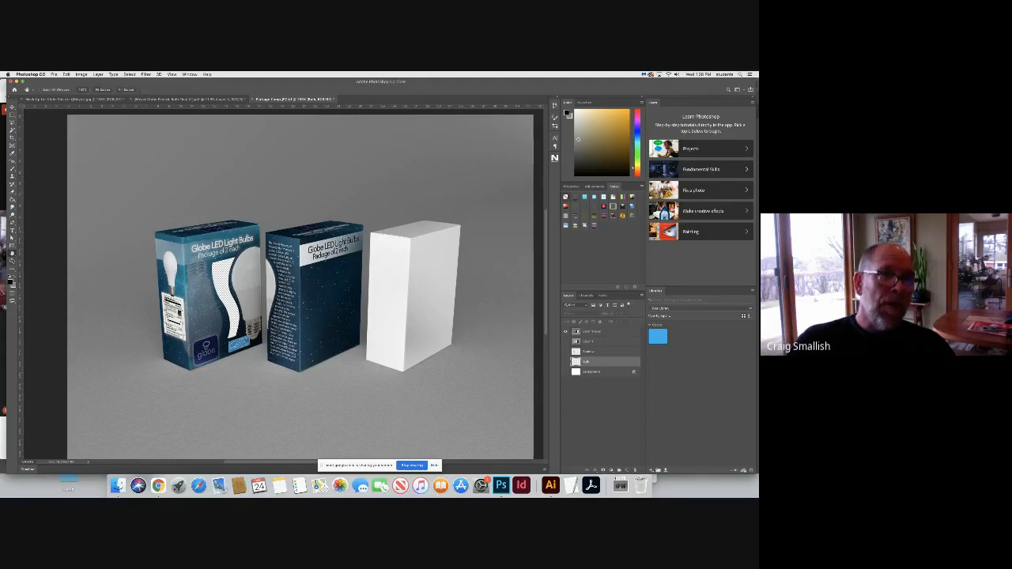
left_click(11, 262)
mouse_move(226, 288)
left_mouse_down()
mouse_move(257, 309)
mouse_move(225, 268)
left_mouse_up()
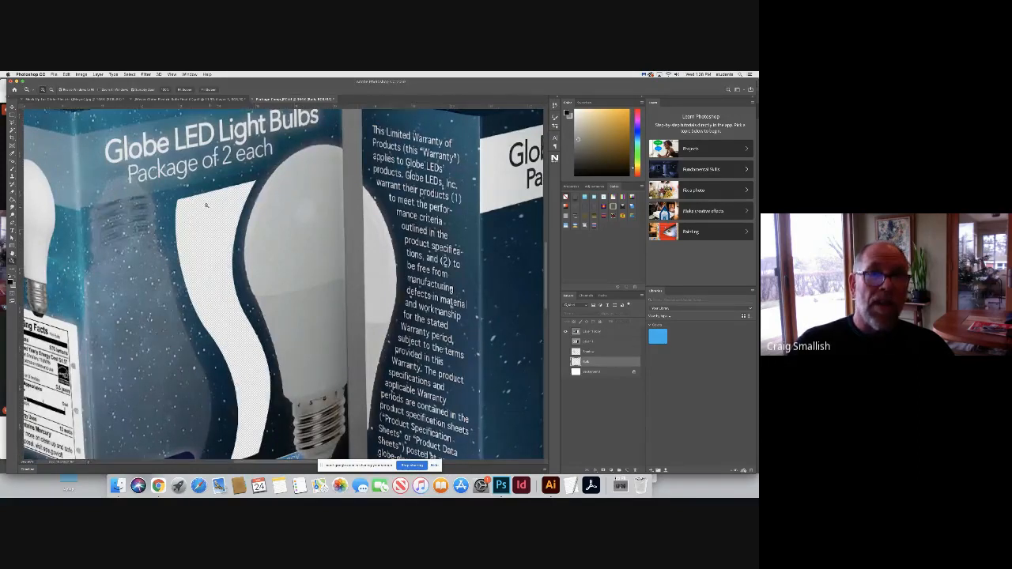
key("super+0")
scroll(225, 225, "up", 3)
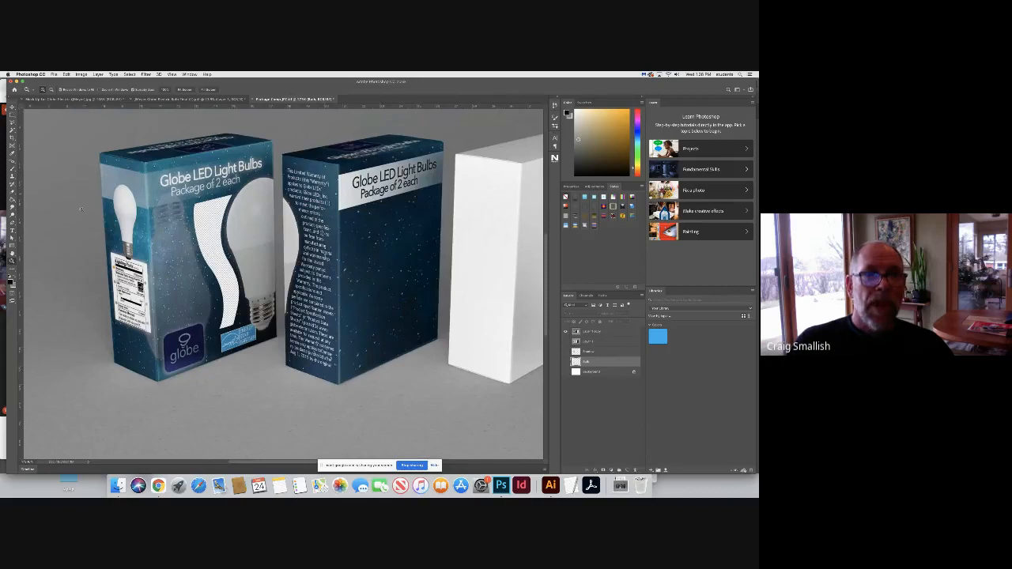
scroll(220, 252, "down", 2)
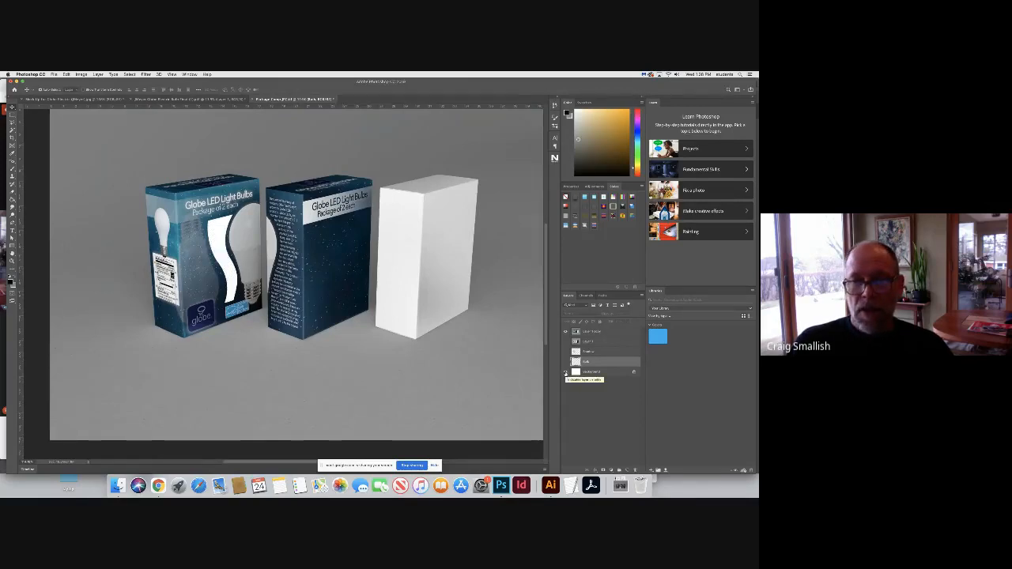
Step: Isolate the background layer, show the bulb layer and top box artwork above it, and inspect the bulb through the window
left_click(566, 371, "alt")
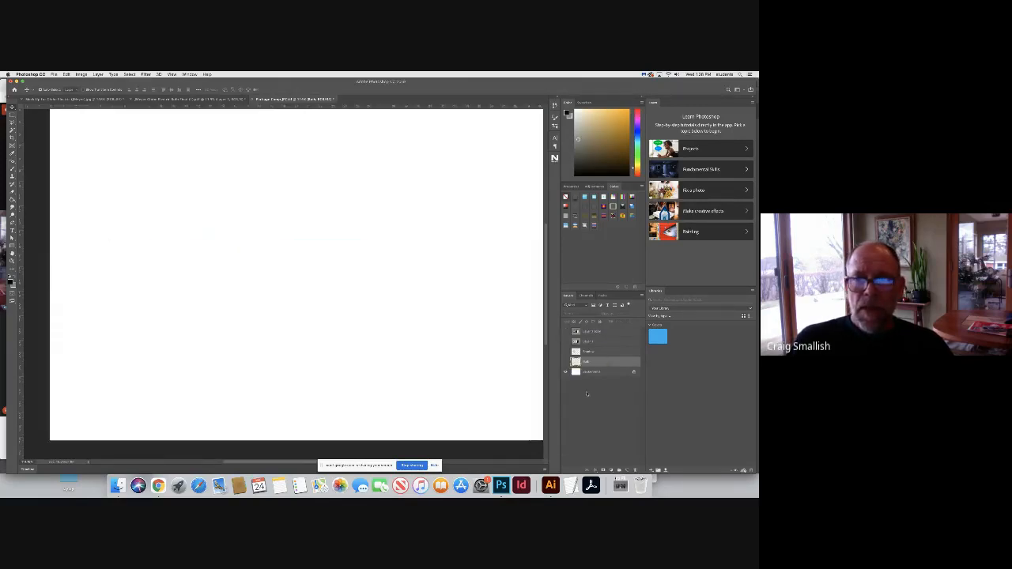
left_click(566, 361)
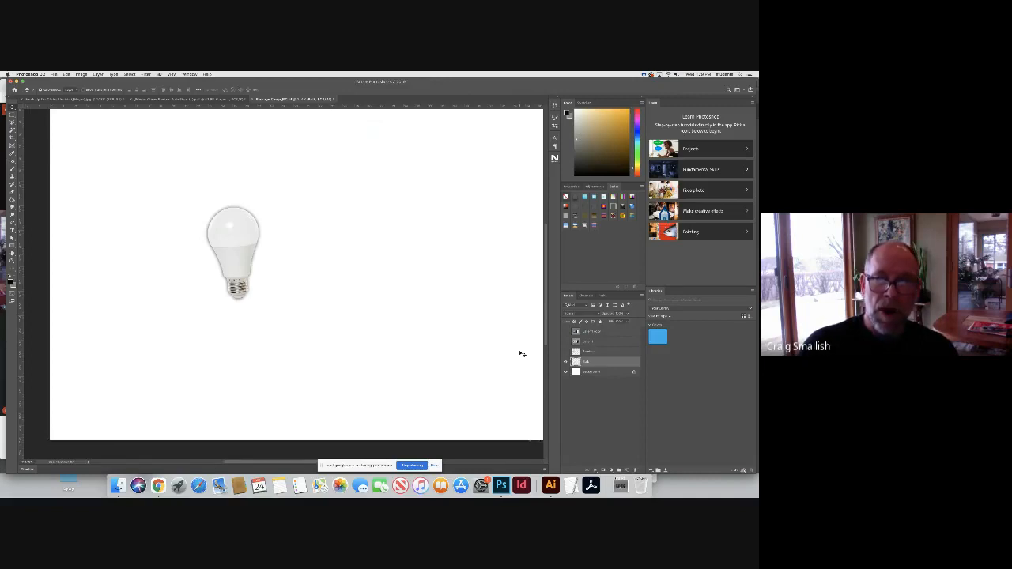
left_click(566, 332)
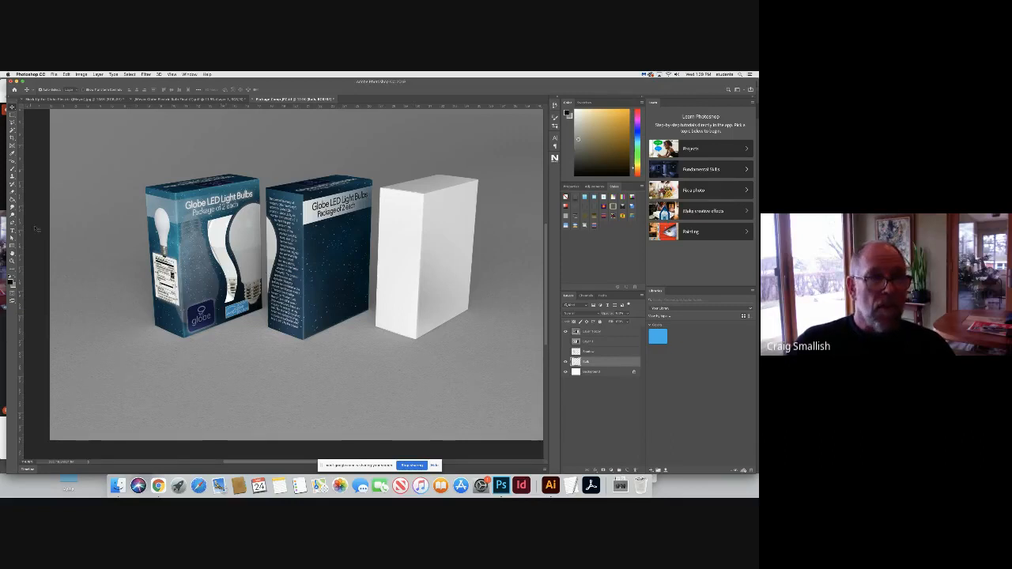
left_click(13, 266)
left_click_drag(212, 257, 238, 273)
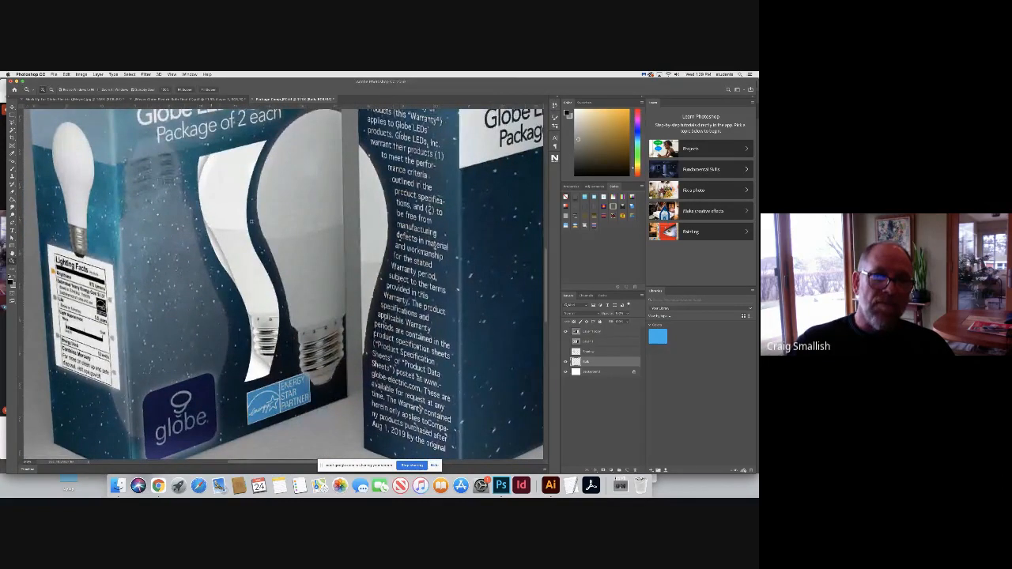
left_click_drag(256, 228, 247, 226)
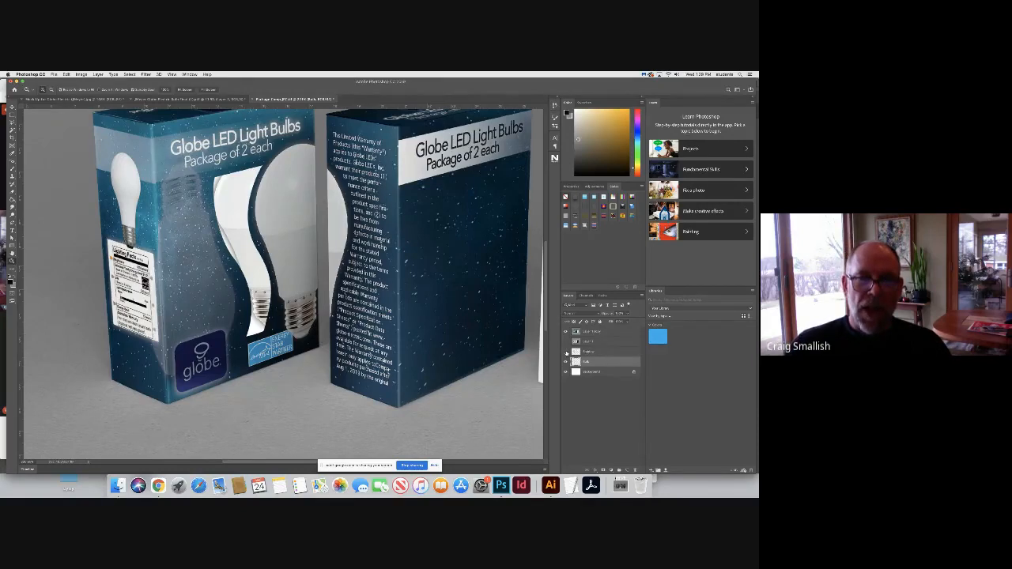
Step: Toggle the shadow layer to compare the box window with and without shading, leaving the layer visible
left_click(566, 351)
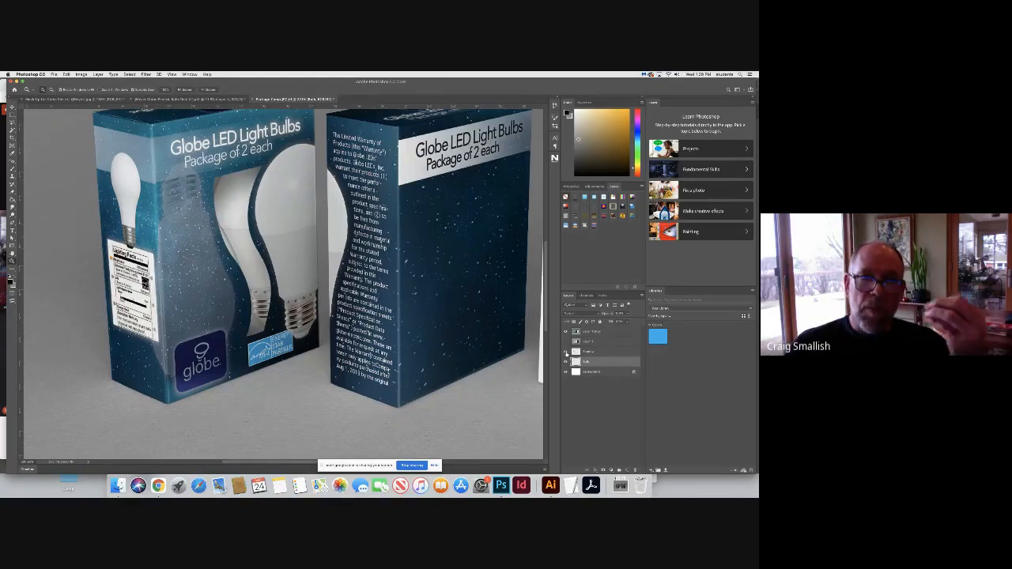
left_click(566, 352)
left_click(566, 352)
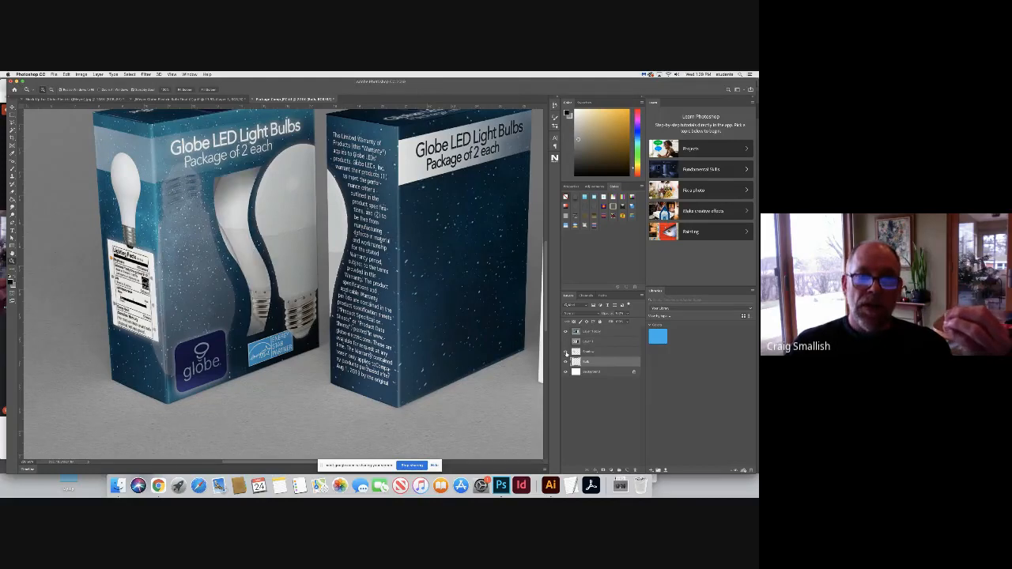
left_click(566, 351)
left_click(566, 352)
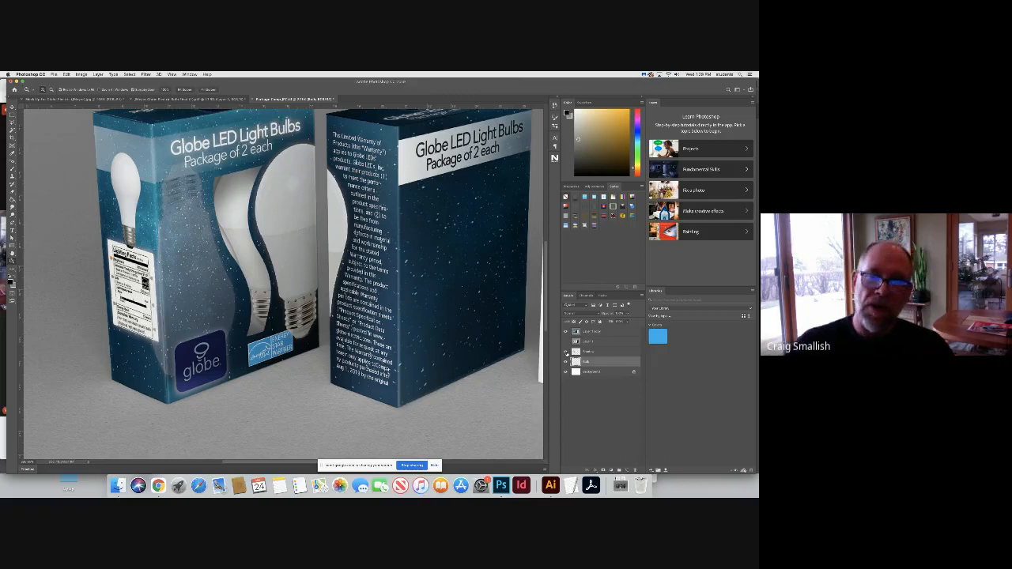
left_click(565, 351)
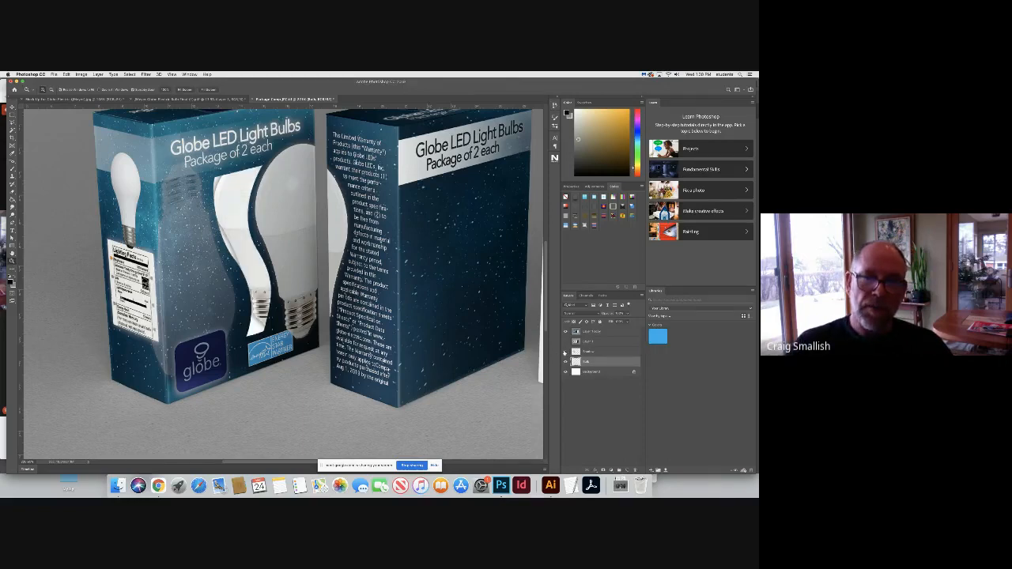
left_click(566, 352)
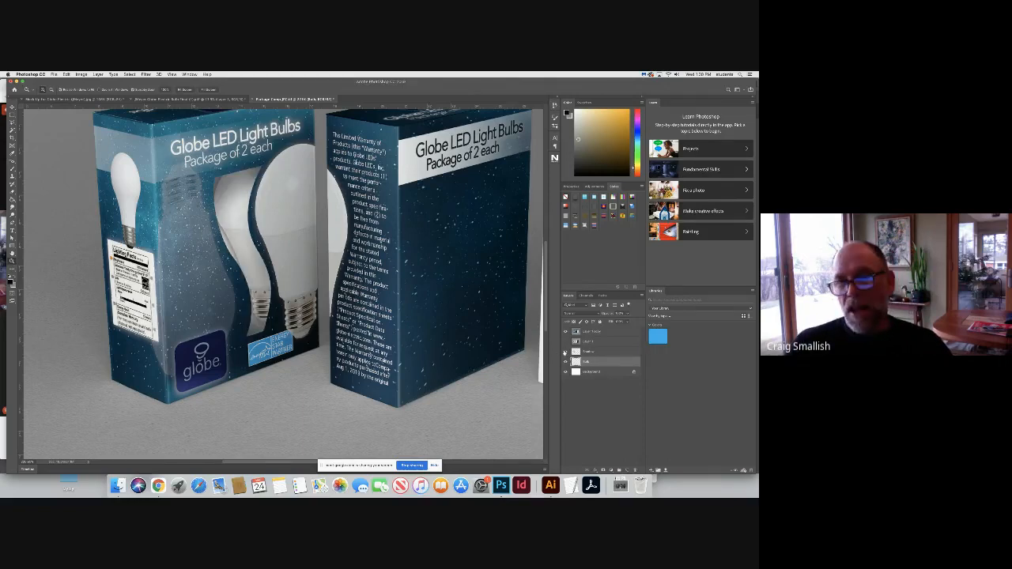
left_click(565, 351)
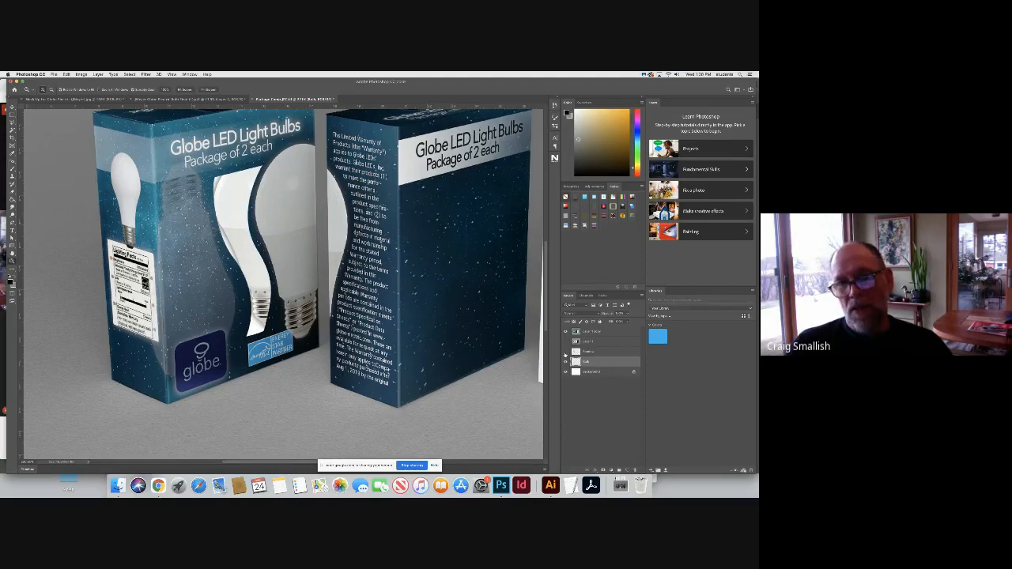
left_click(566, 352)
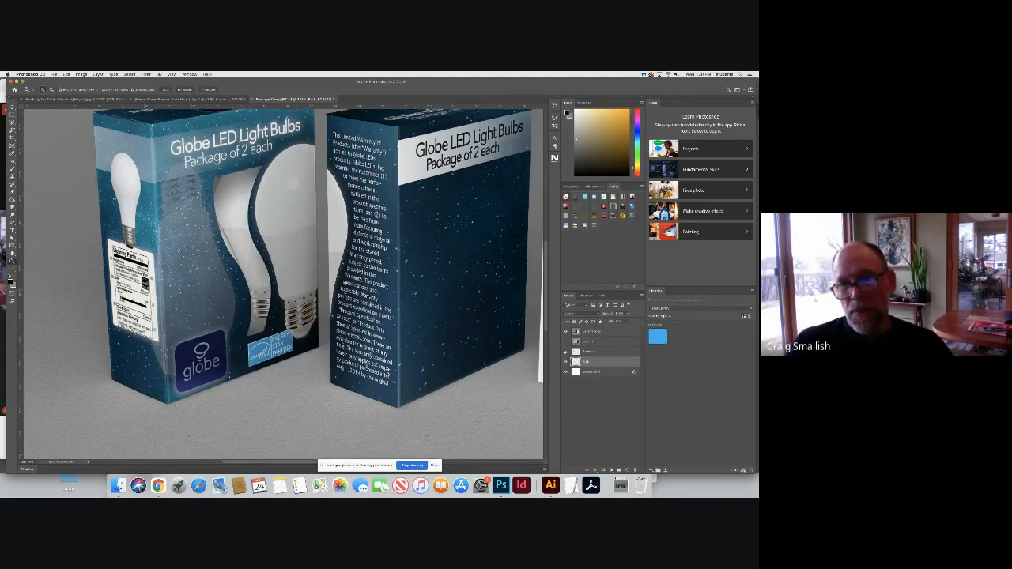
Step: Hide the top box artwork layer to view the bulb and its painted shadow on the white background
left_click(566, 332)
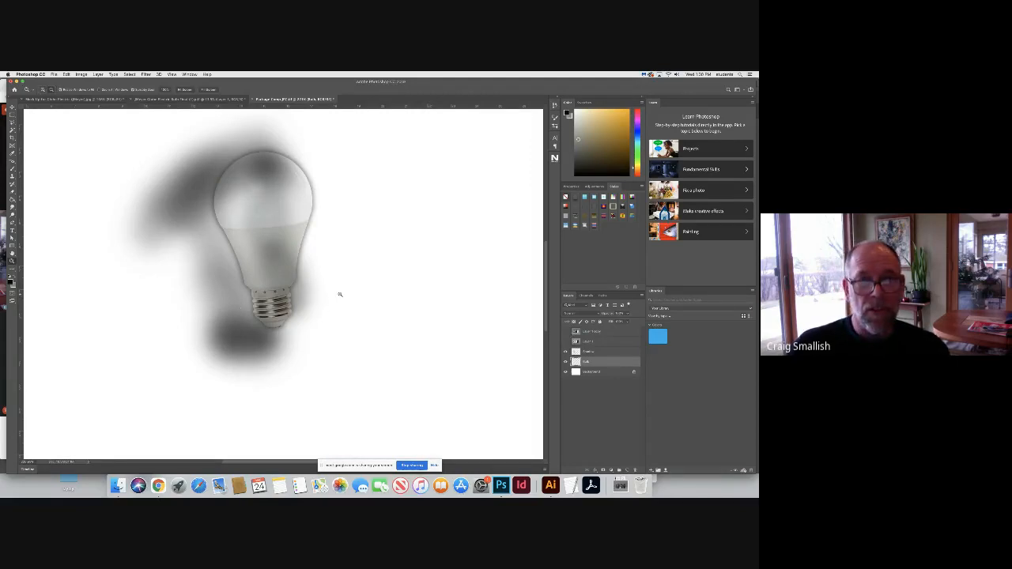
left_click_drag(341, 292, 315, 291)
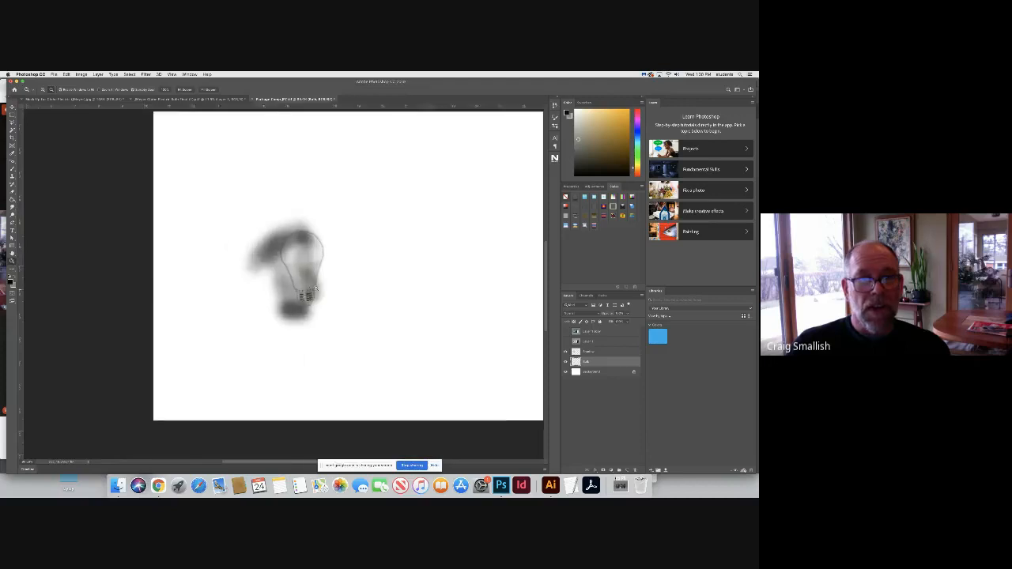
left_click(314, 289)
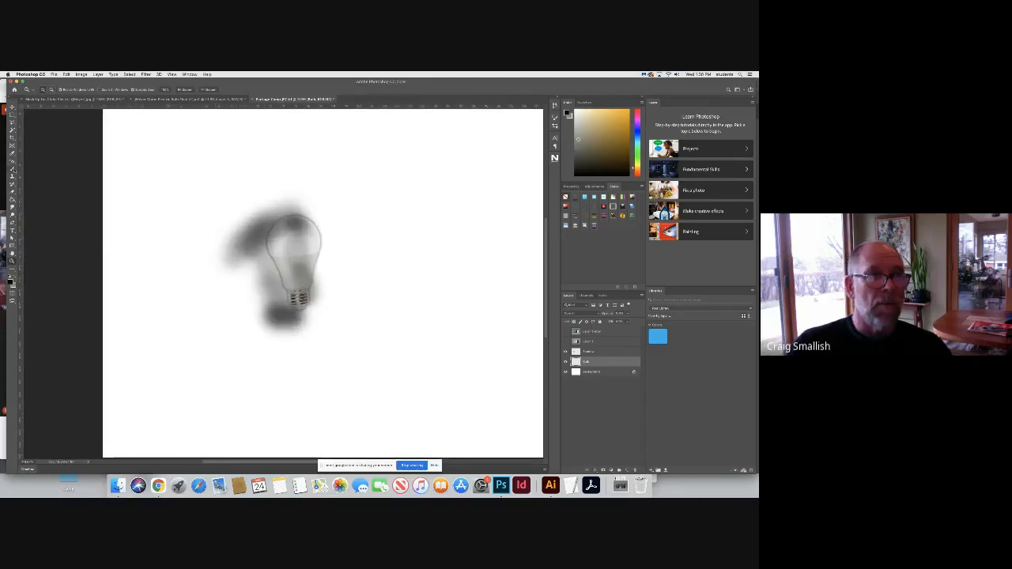
Step: Brush a soft grey stroke in the empty area beside the bulb and a darker black one along its upper-left edge
key("b")
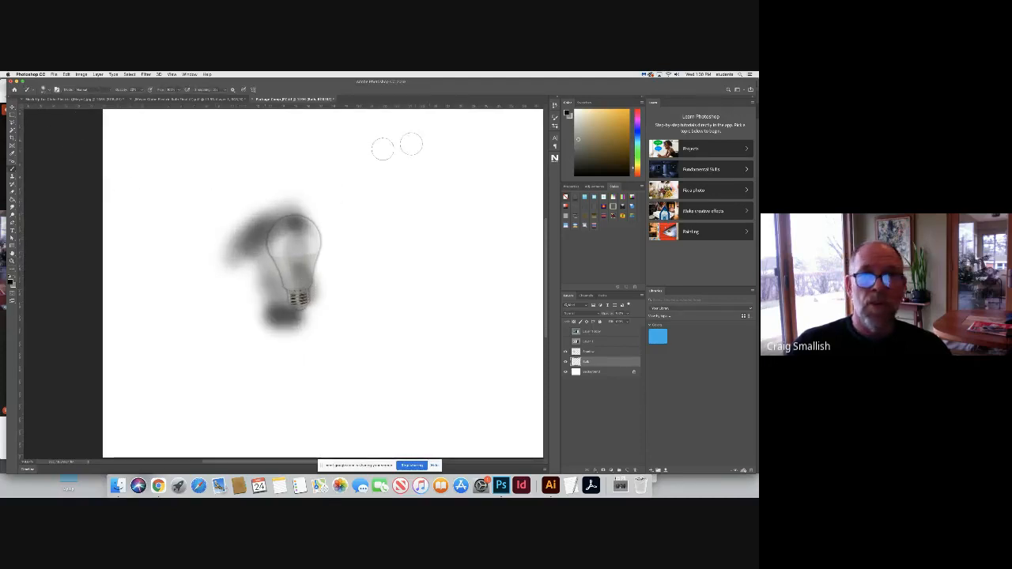
mouse_move(382, 149)
left_mouse_down()
mouse_move(441, 245)
mouse_move(433, 209)
left_mouse_up()
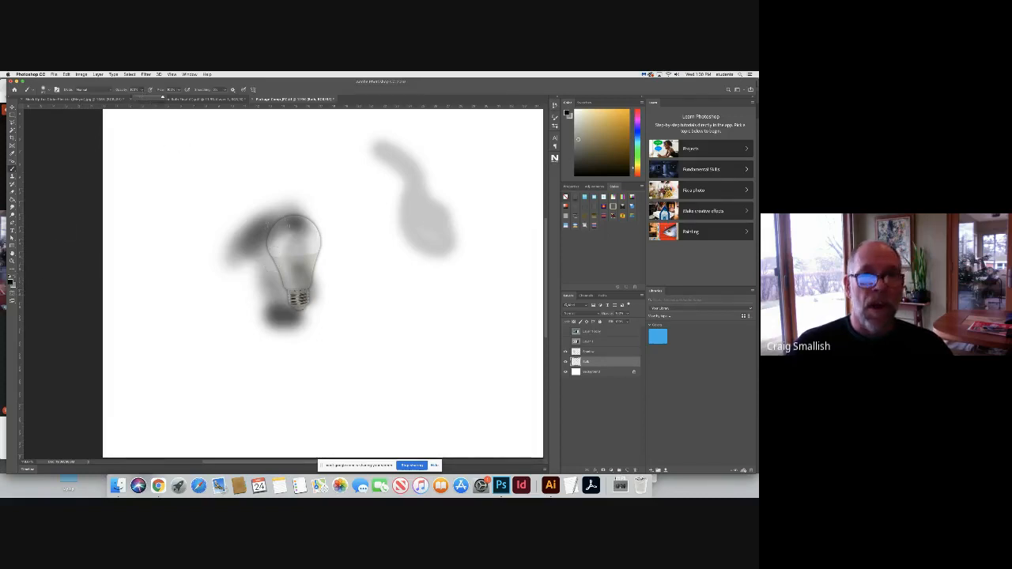
left_click_drag(297, 208, 261, 291)
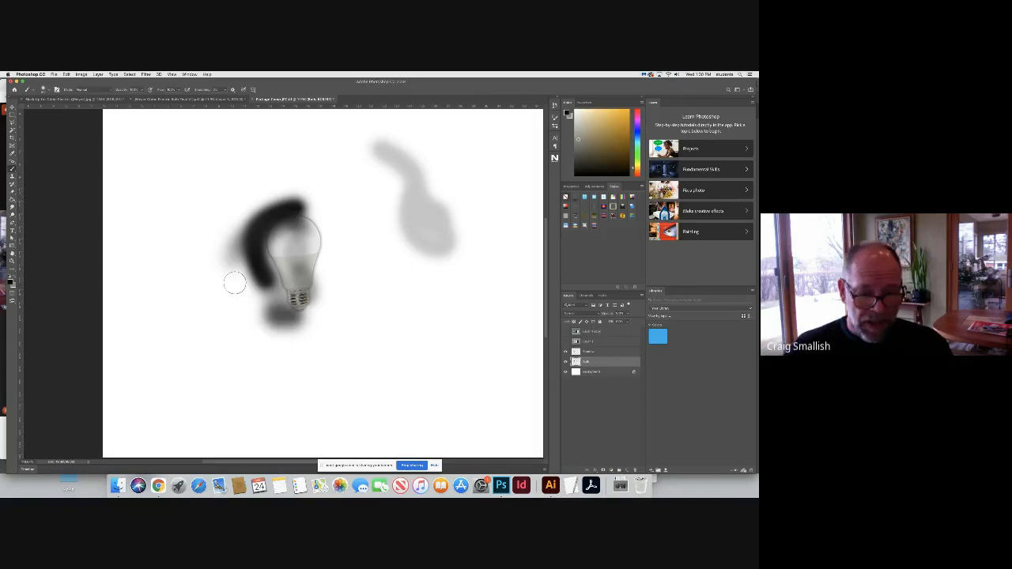
Step: Undo the black stroke along the bulb's edge and show the top box artwork layer to inspect the window
key("super+z")
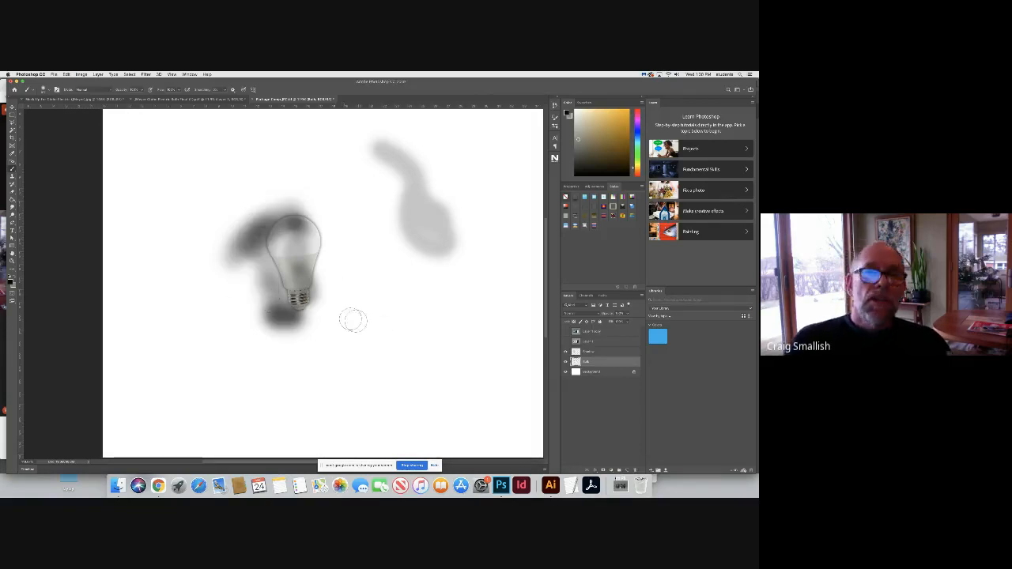
left_click(566, 341)
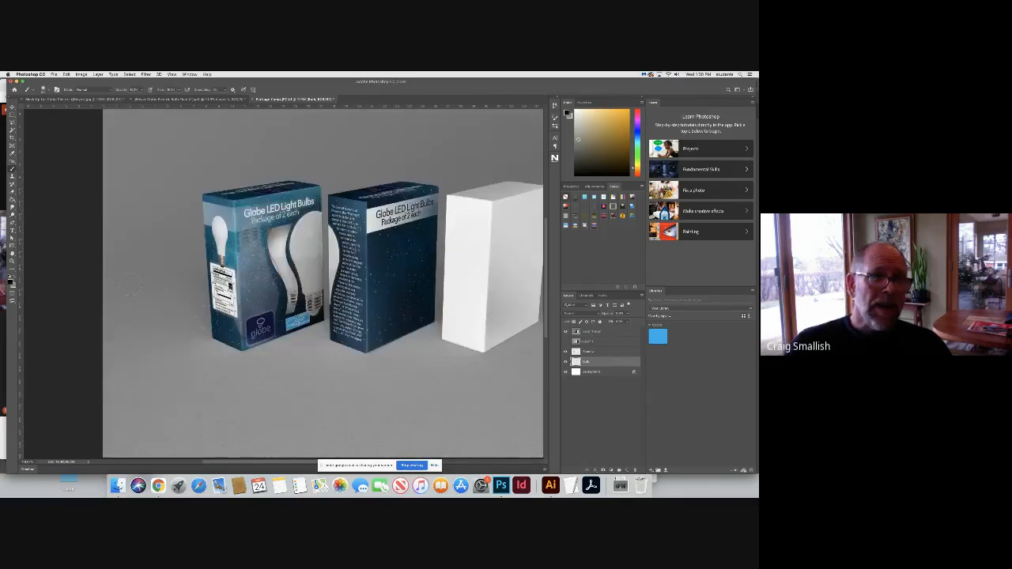
left_click(11, 262)
left_click_drag(270, 251, 288, 267)
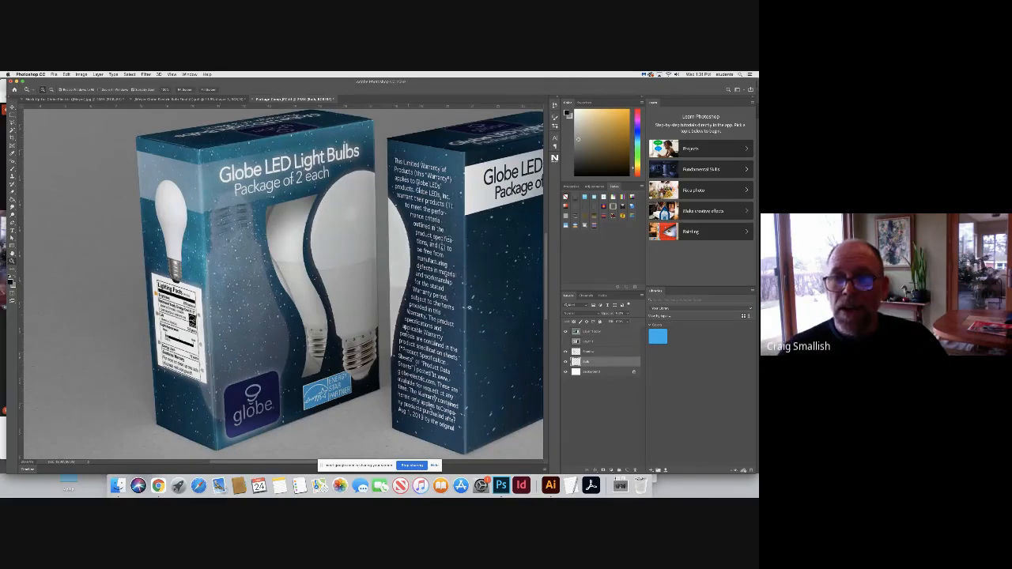
Step: Select the shadow layer and try brushing darker shading inside the first box's window
key("alt+bracketright")
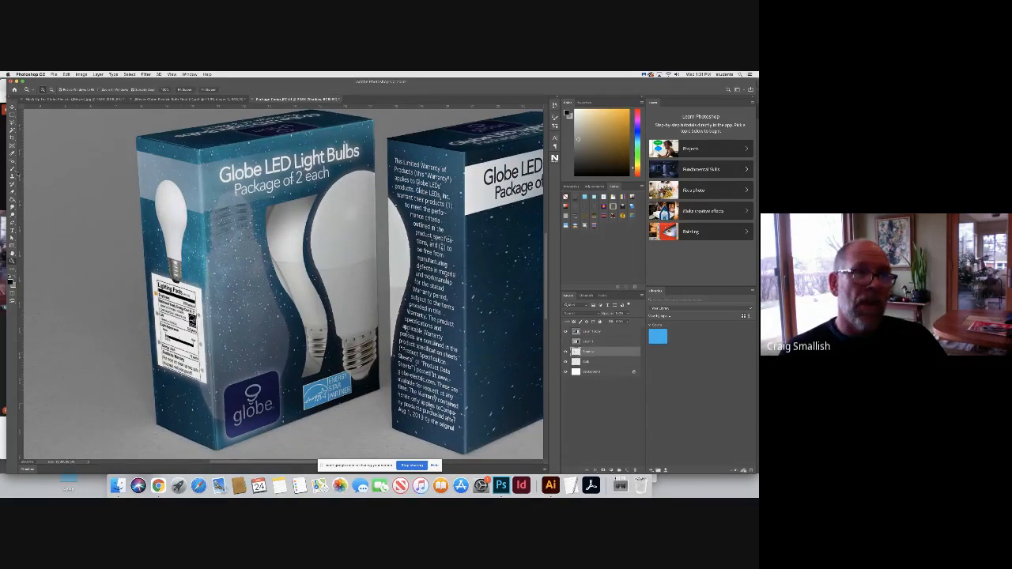
left_click(13, 170)
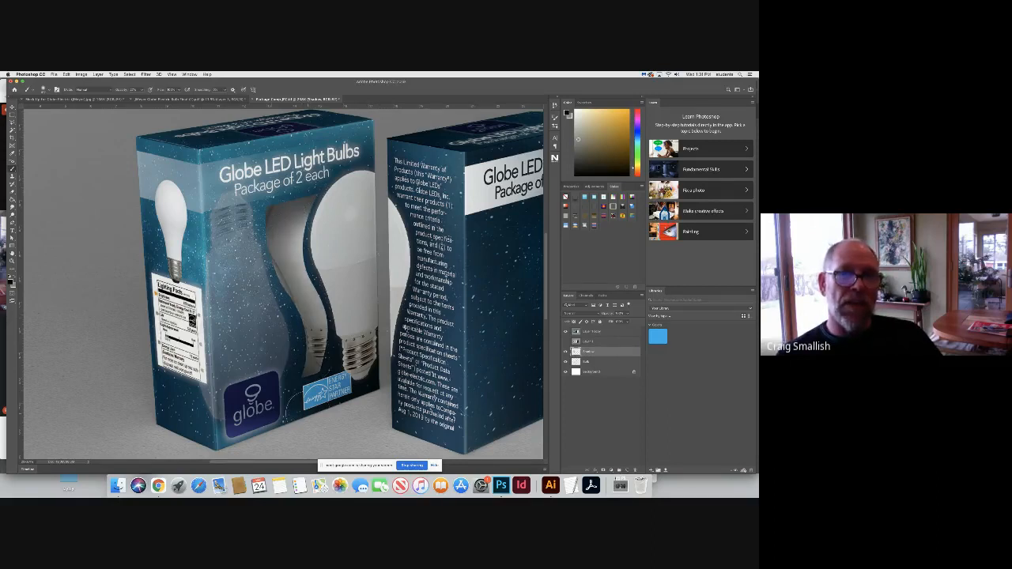
key("super+z")
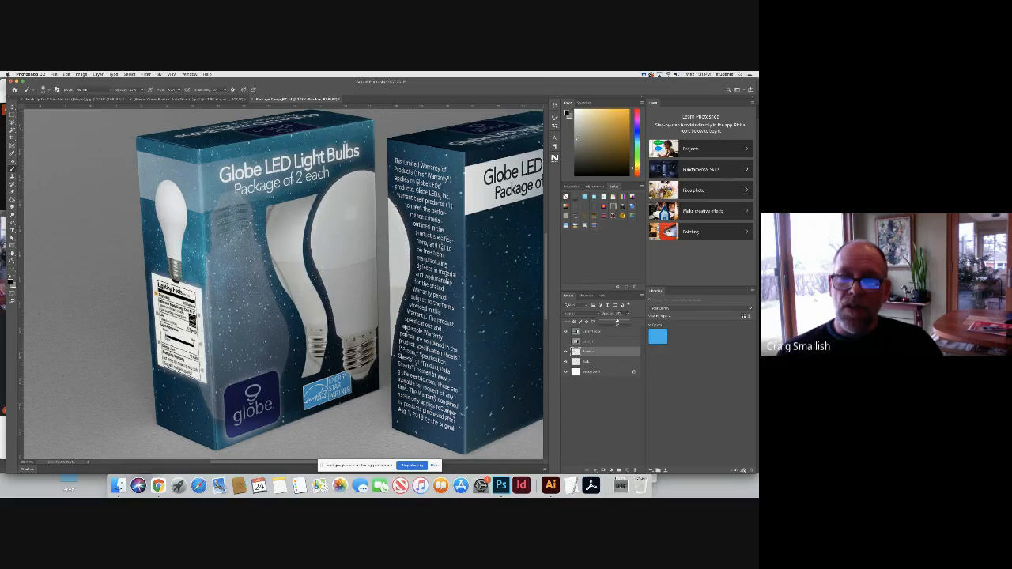
Step: Adjust the shadow layer's opacity, lowering it with the top box artwork hidden and raising it with the artwork shown
left_click(565, 332)
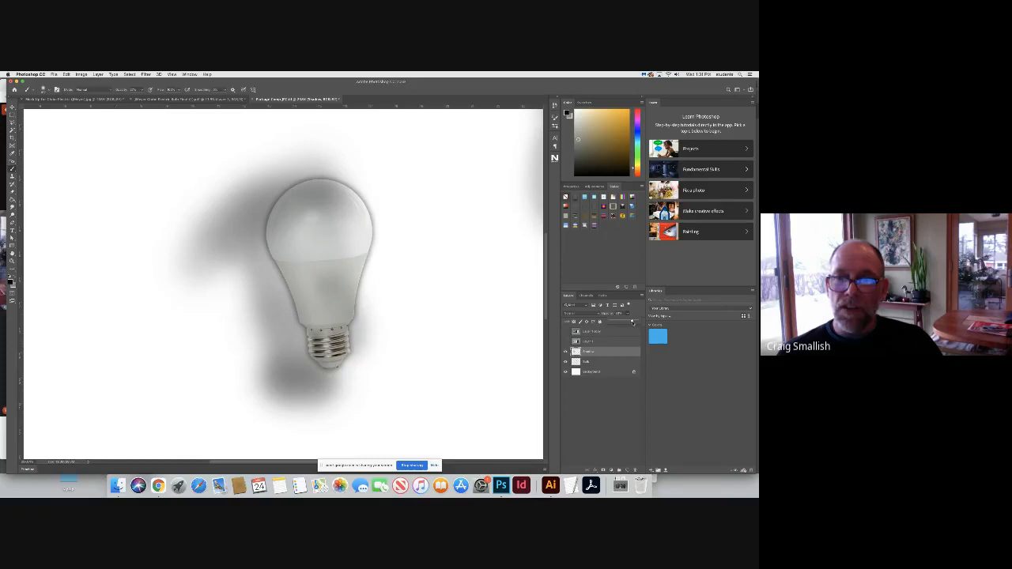
mouse_move(629, 323)
left_mouse_down()
mouse_move(637, 324)
mouse_move(624, 322)
left_mouse_up()
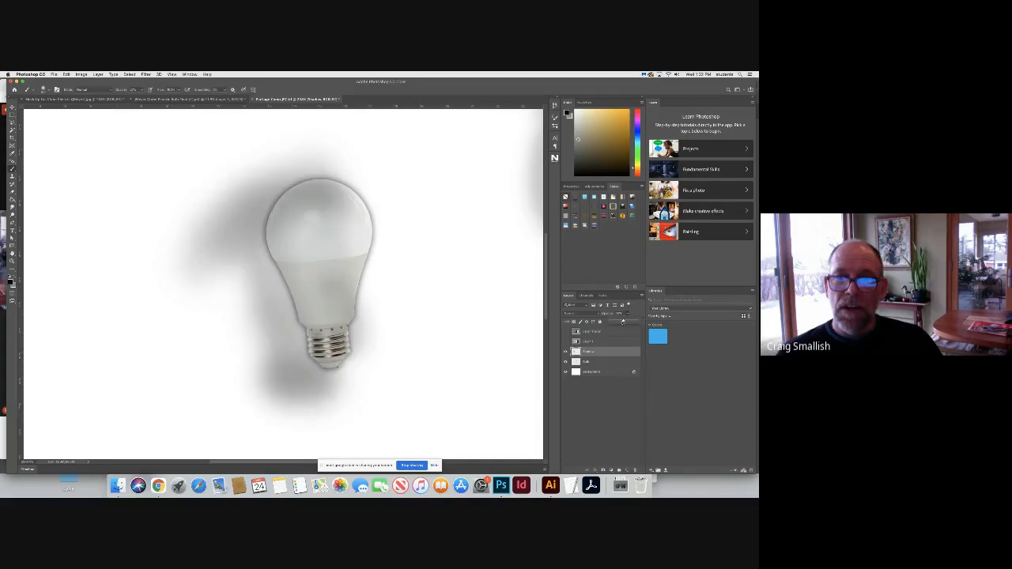
left_click(566, 332)
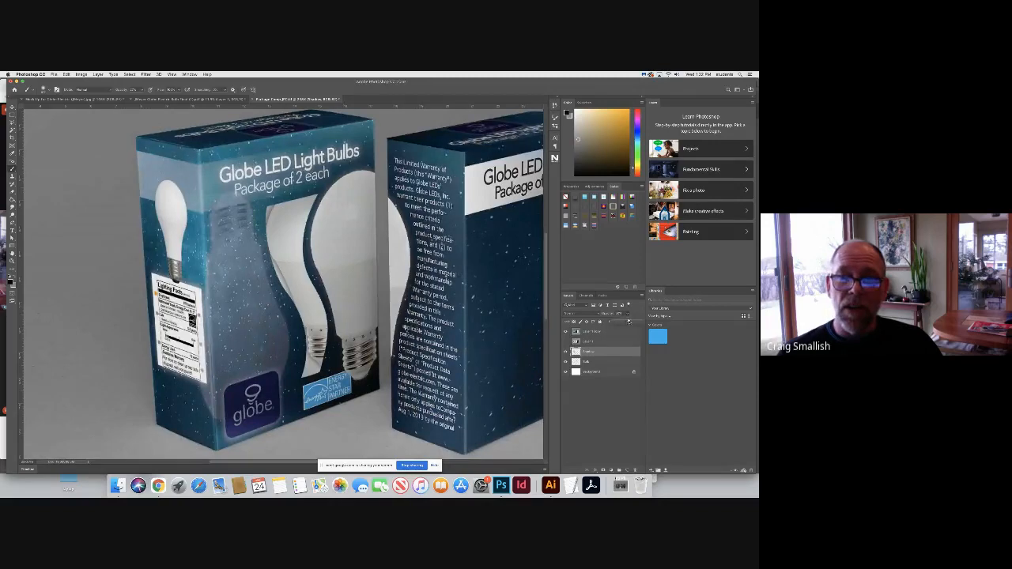
left_click_drag(628, 323, 639, 320)
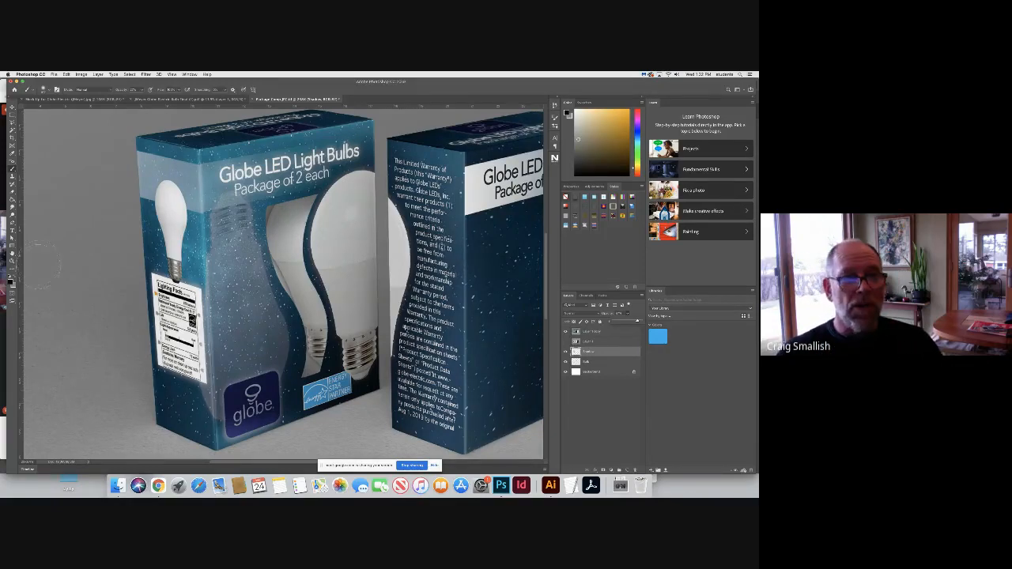
Step: Show Layer 1 beneath the top box artwork to give the window's cut-out a light edge
key("z")
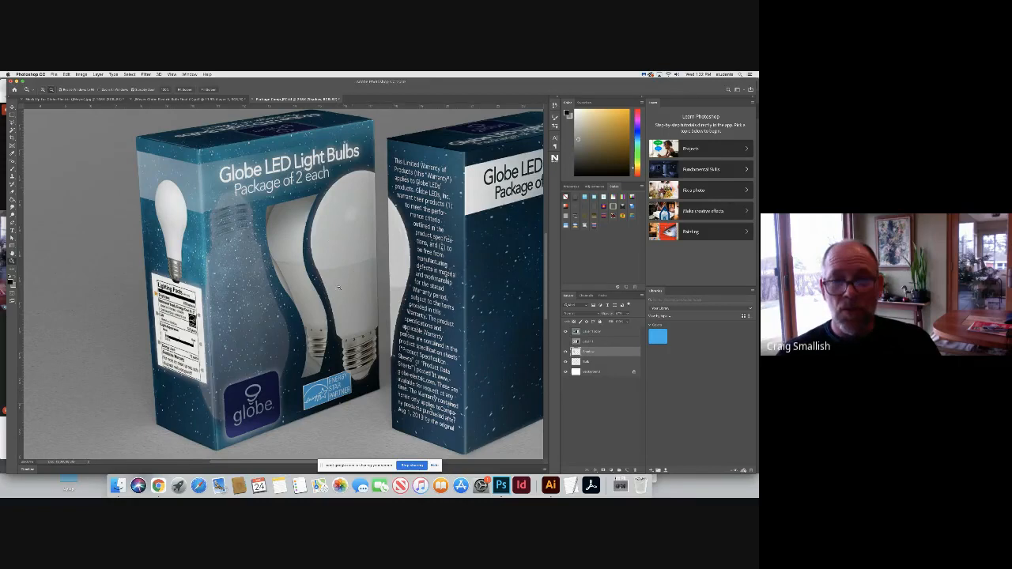
key("super+0")
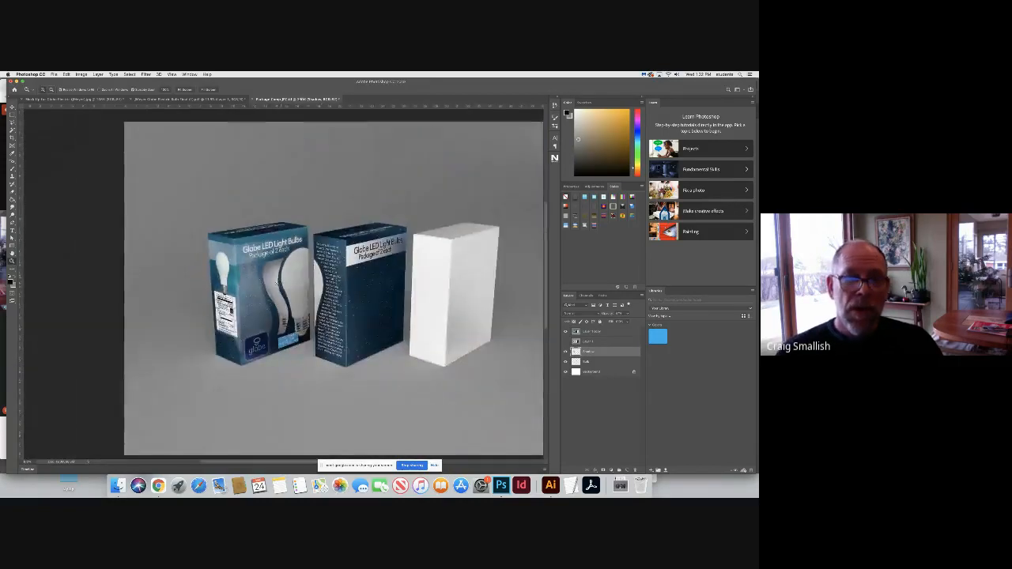
left_click_drag(276, 283, 300, 206)
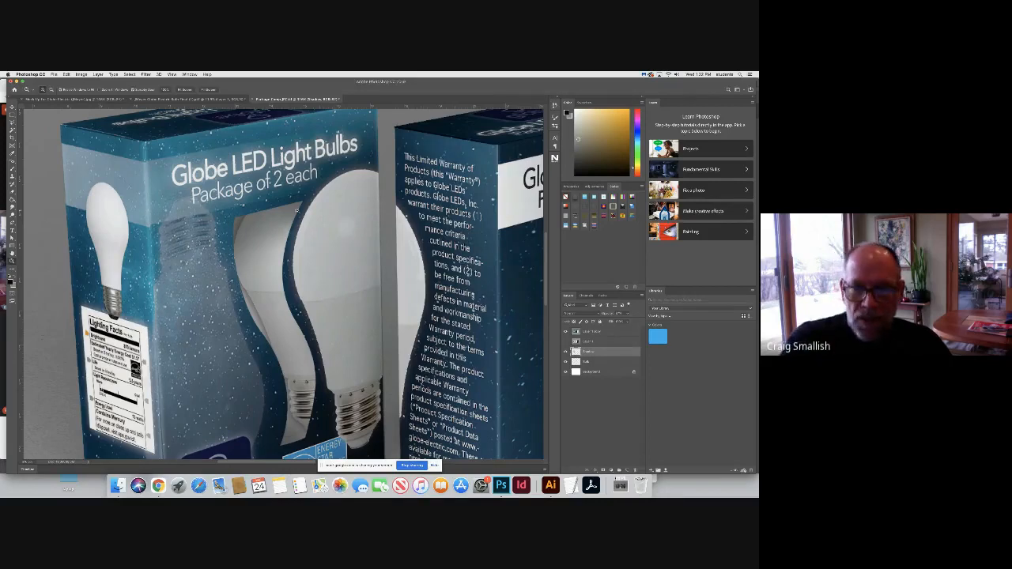
left_click(566, 342)
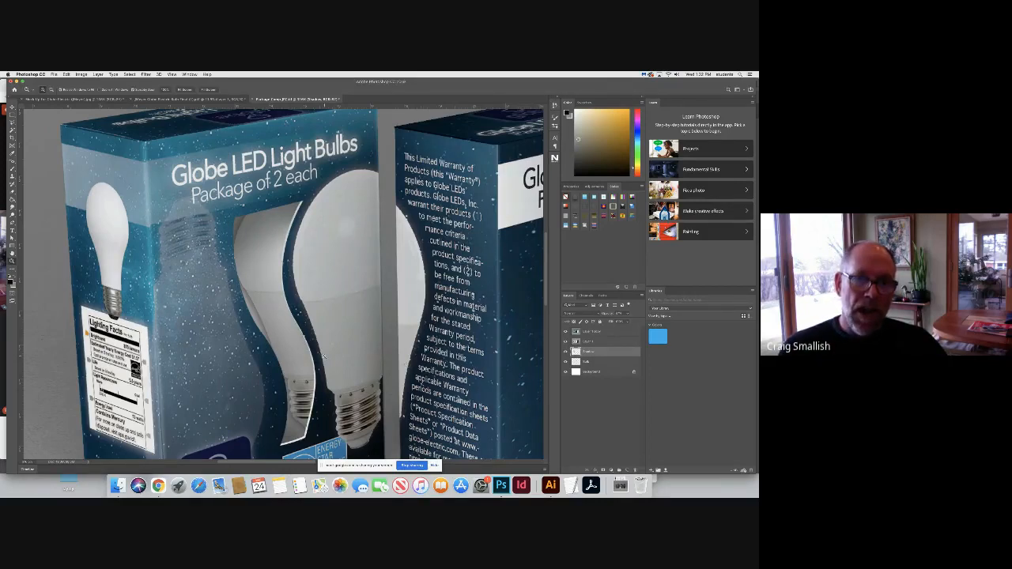
scroll(323, 355, "down", 3)
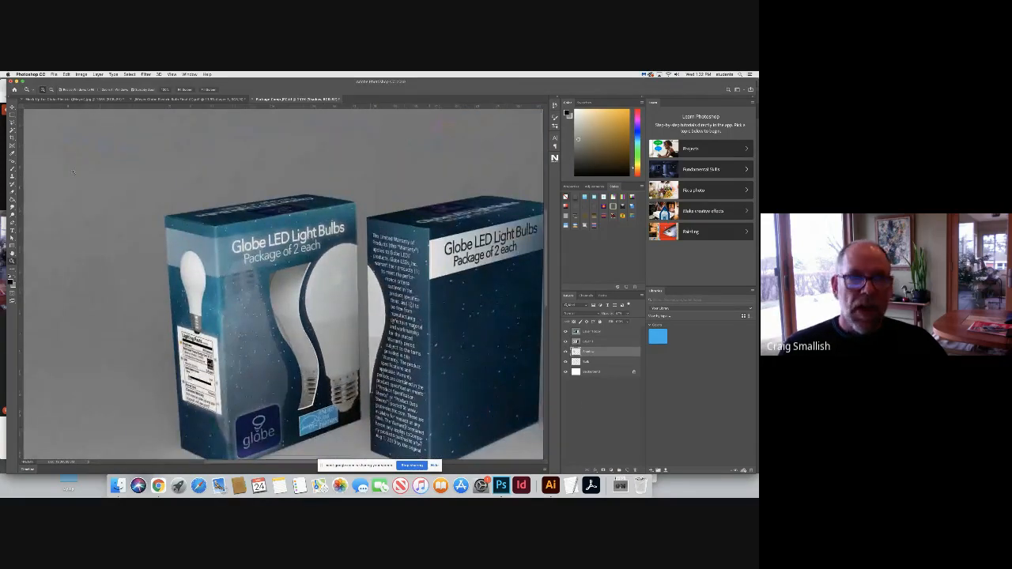
key("v")
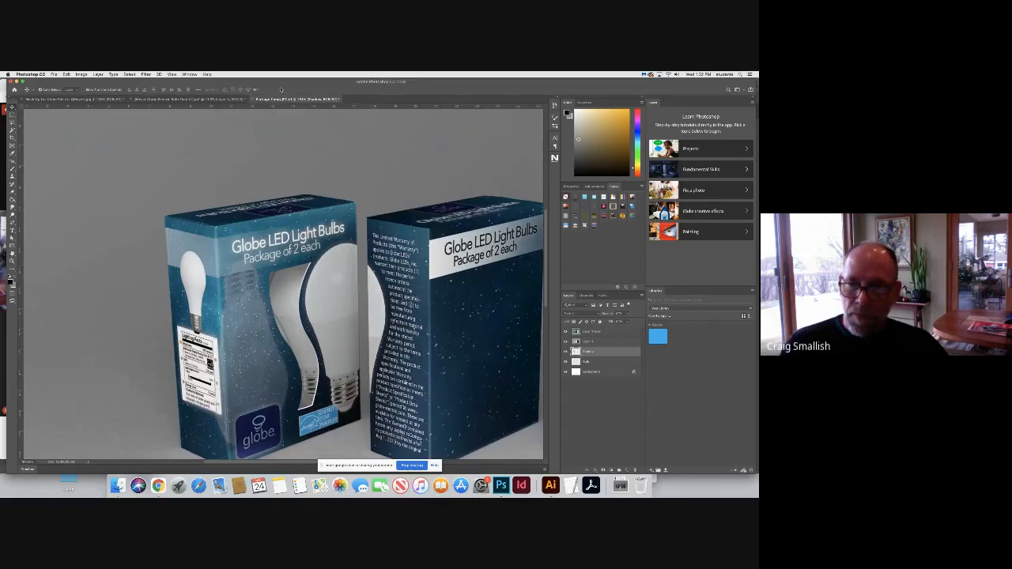
Step: Toggle the visibility of Layer 1 and Layer 1 copy to compare the coloured artwork with the inverted version beneath it
left_click(592, 341)
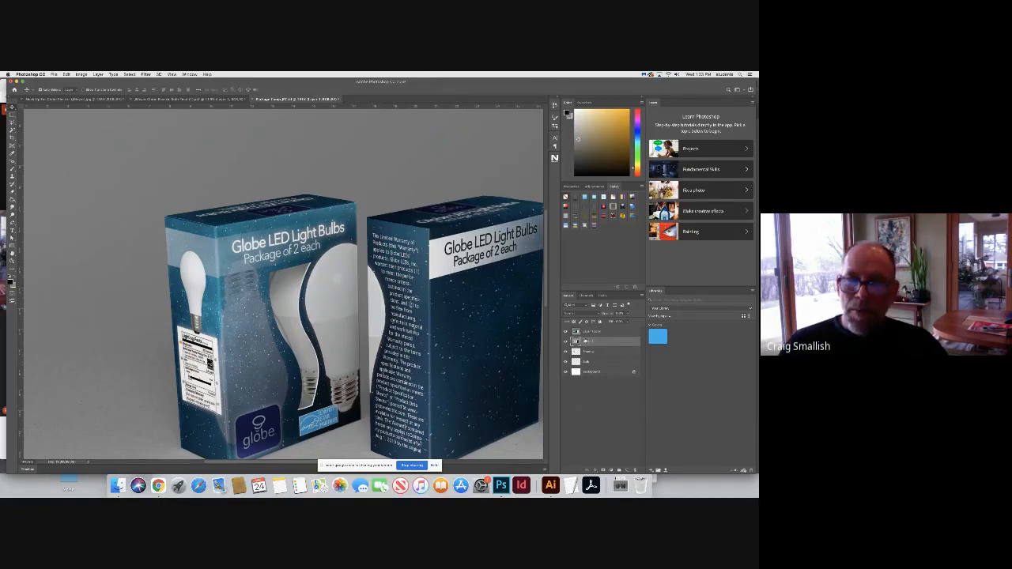
left_click(593, 332)
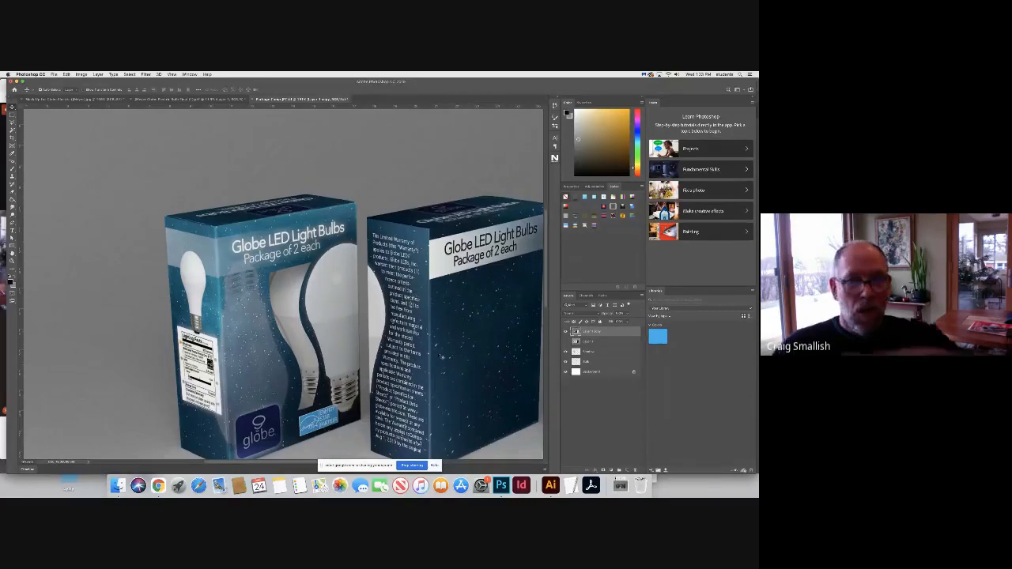
left_click(565, 332)
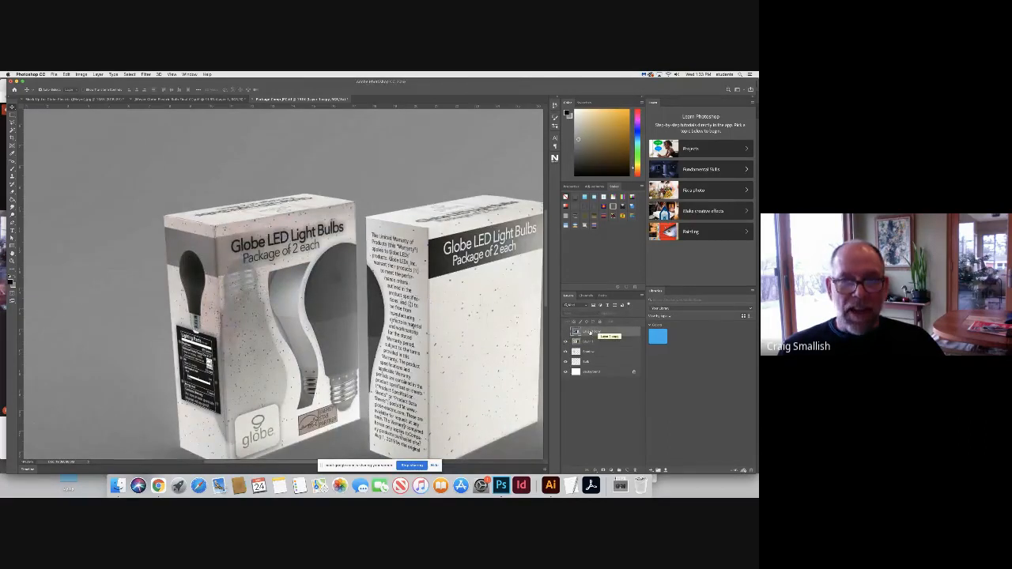
left_click(565, 332)
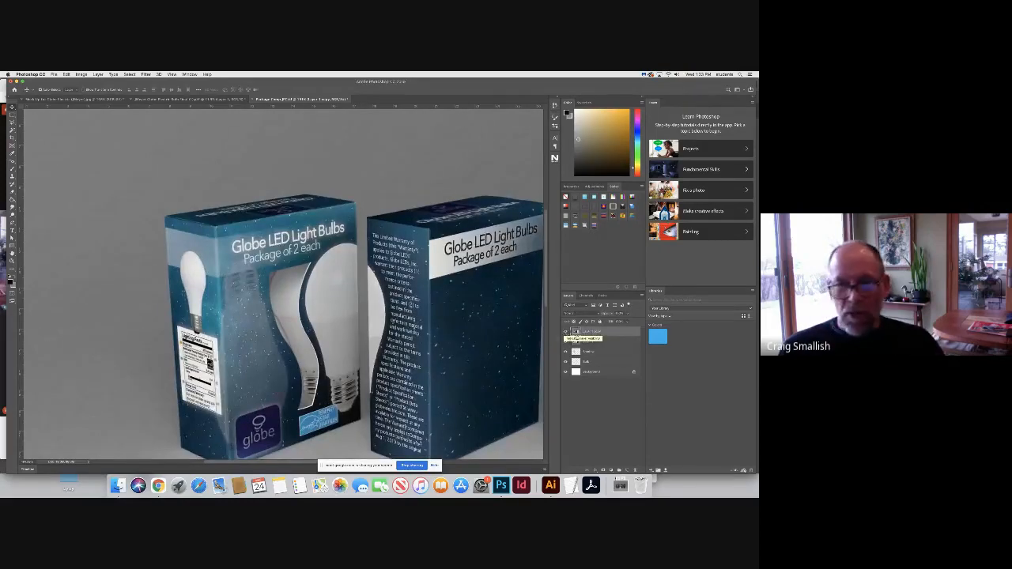
left_click(565, 332)
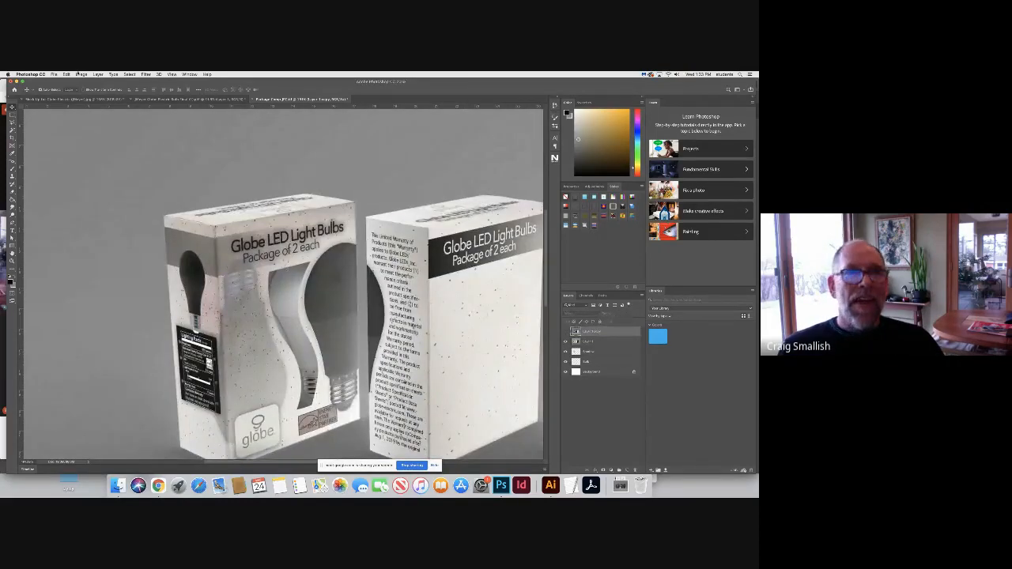
Step: Show Layer 1 copy and try inverting its colours with the Invert adjustment
left_click(81, 74)
mouse_move(85, 82)
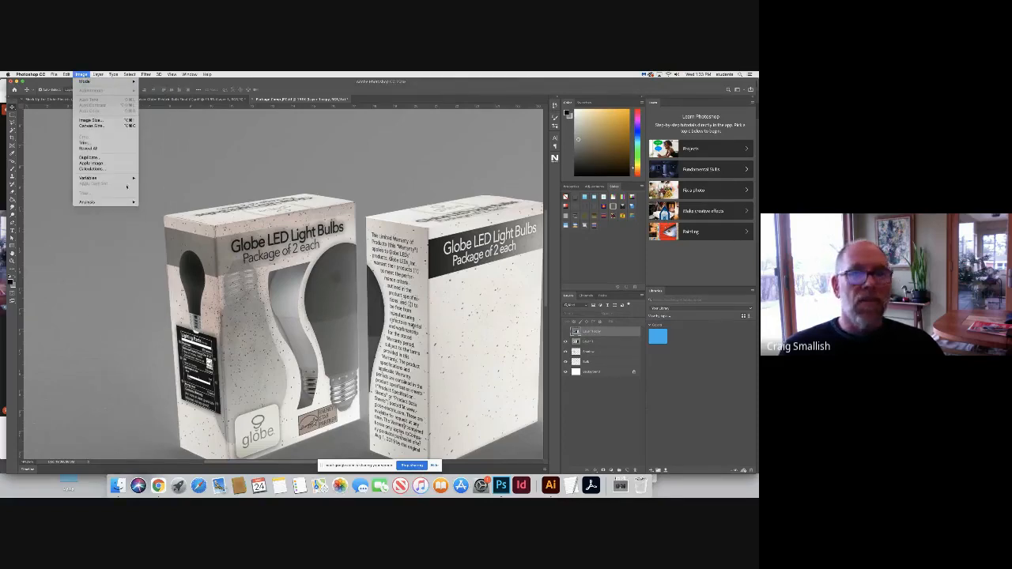
left_click(564, 332)
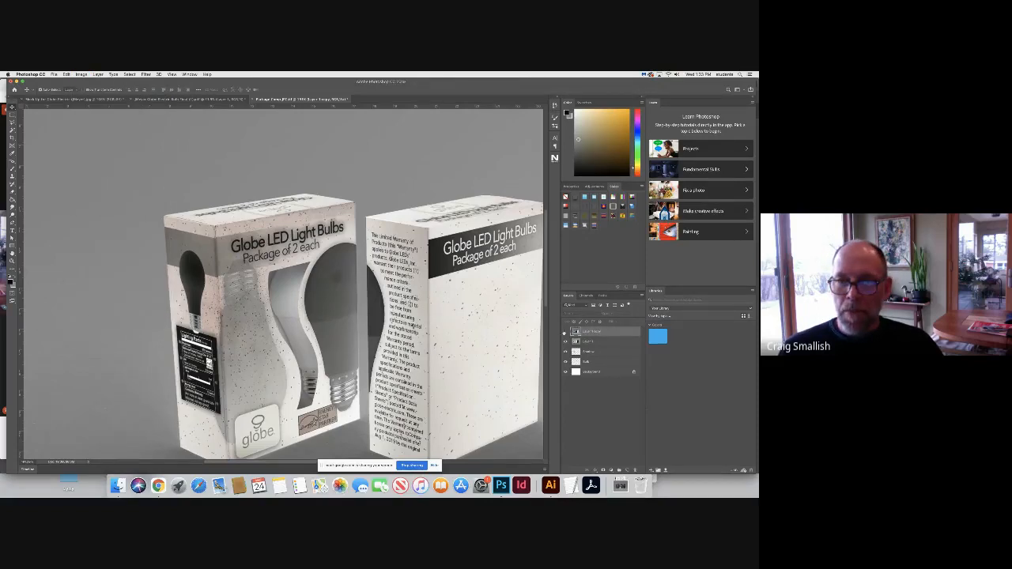
left_click(564, 333)
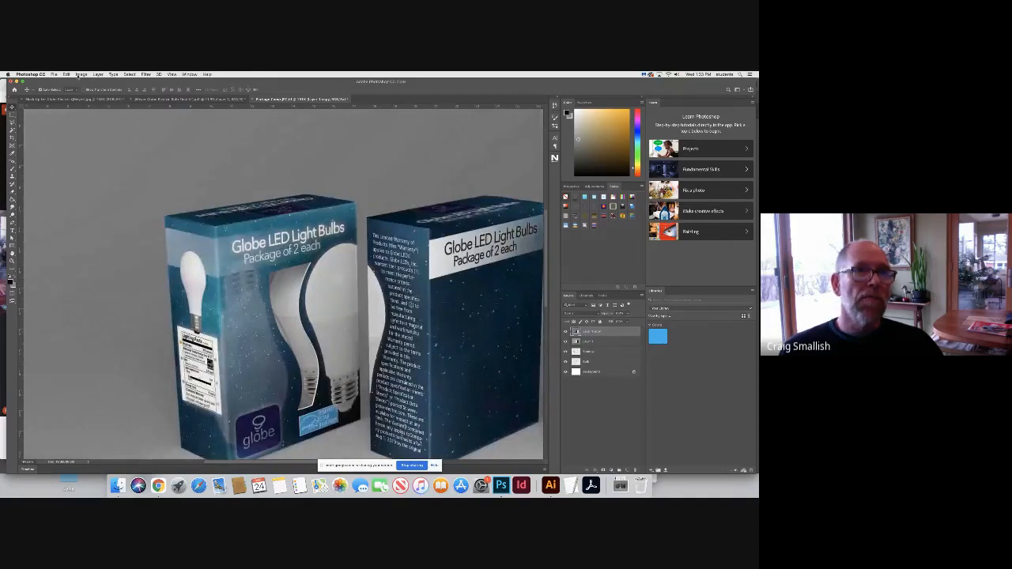
left_click(81, 74)
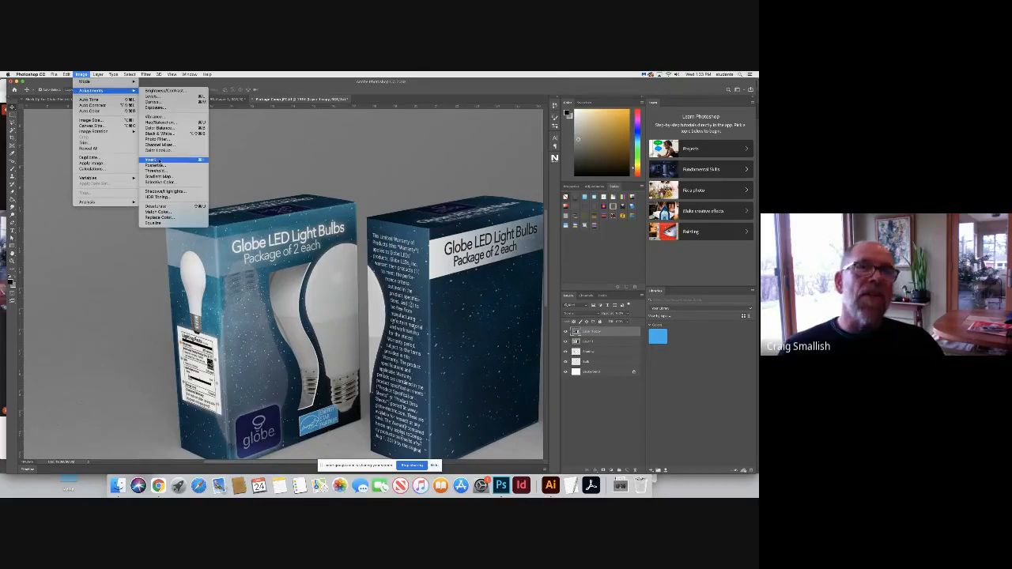
left_click(158, 161)
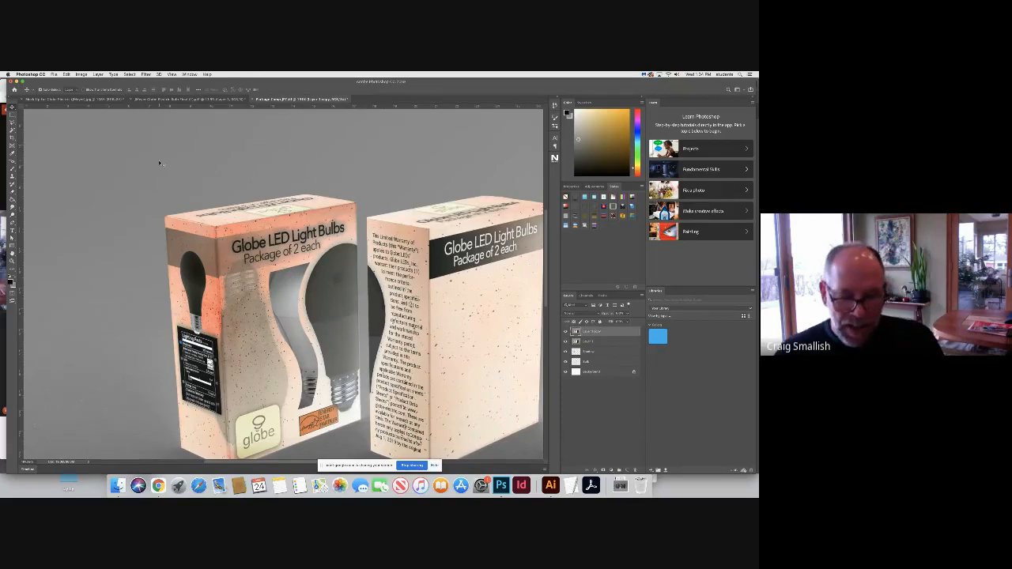
key("super+z")
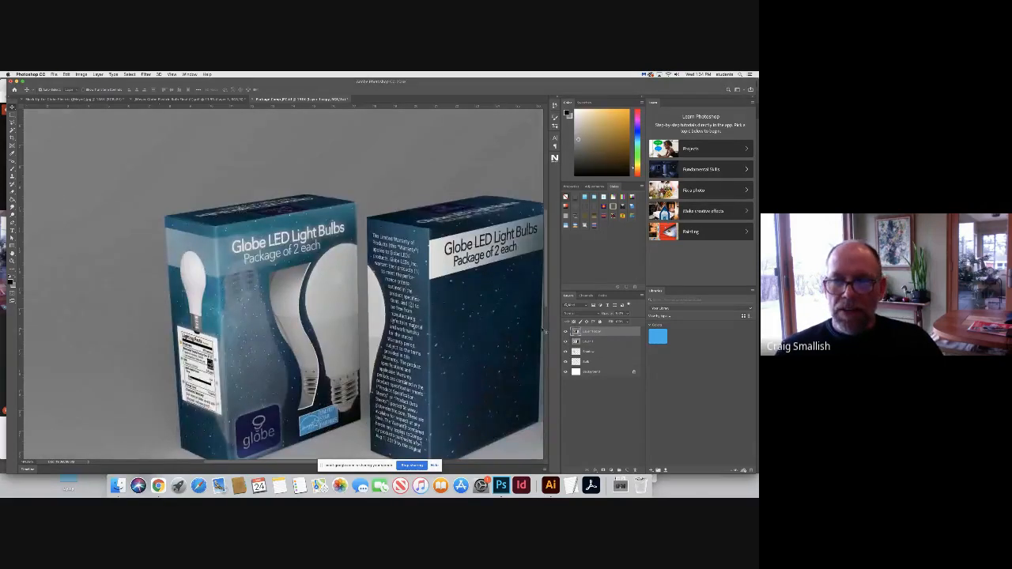
Step: Hide Layer 1 copy, reduce Layer 1's saturation with a Hue/Saturation adjustment, and show Layer 1 copy again
left_click(566, 332)
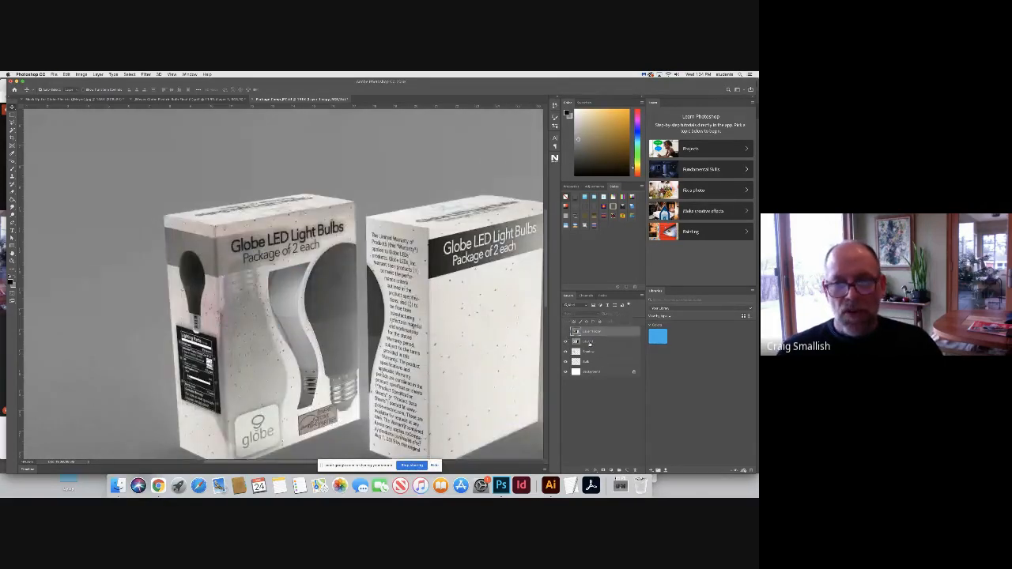
left_click(588, 341)
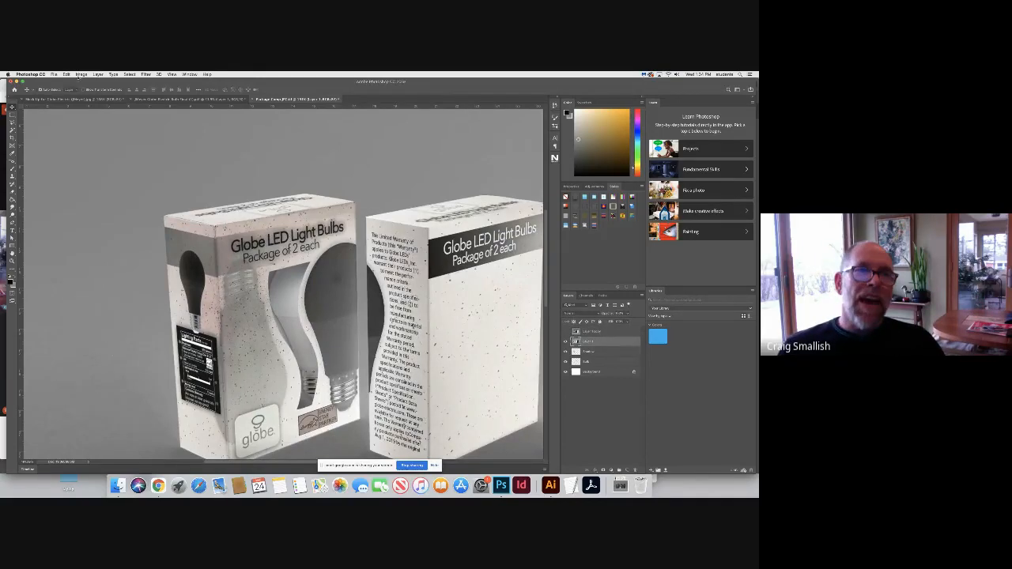
left_click(81, 73)
mouse_move(94, 90)
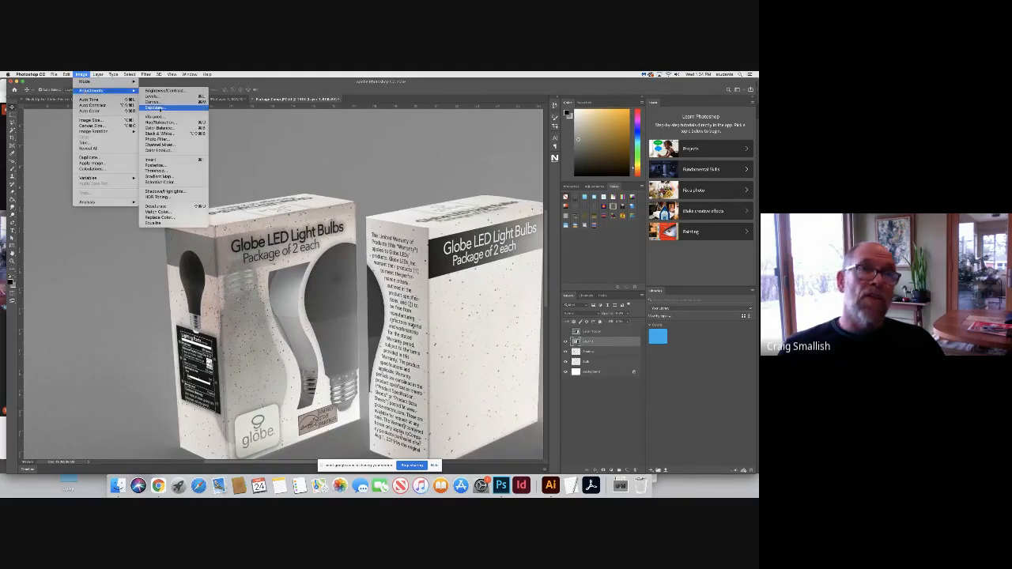
left_click(158, 122)
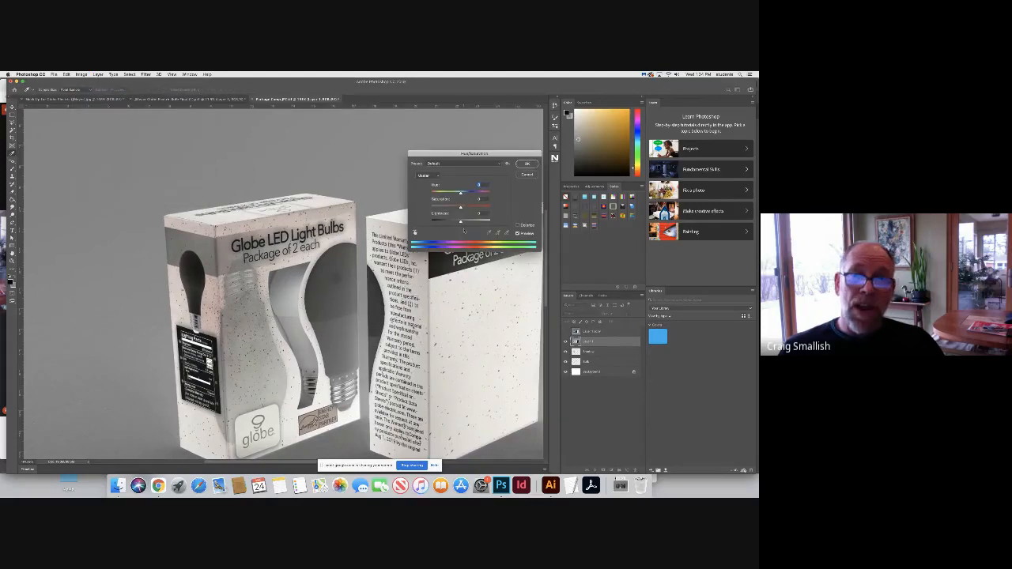
left_click_drag(460, 207, 439, 208)
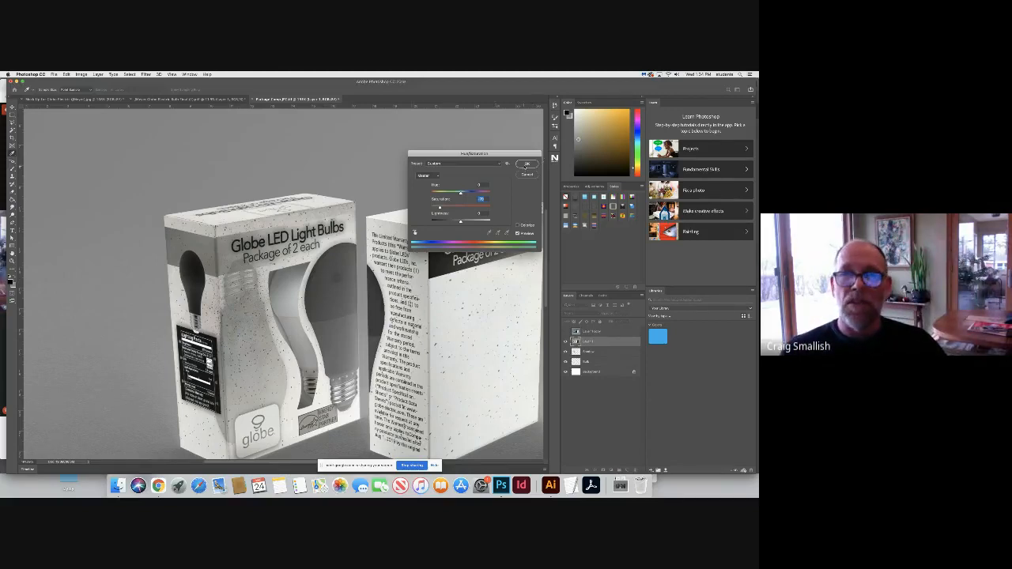
left_click(526, 164)
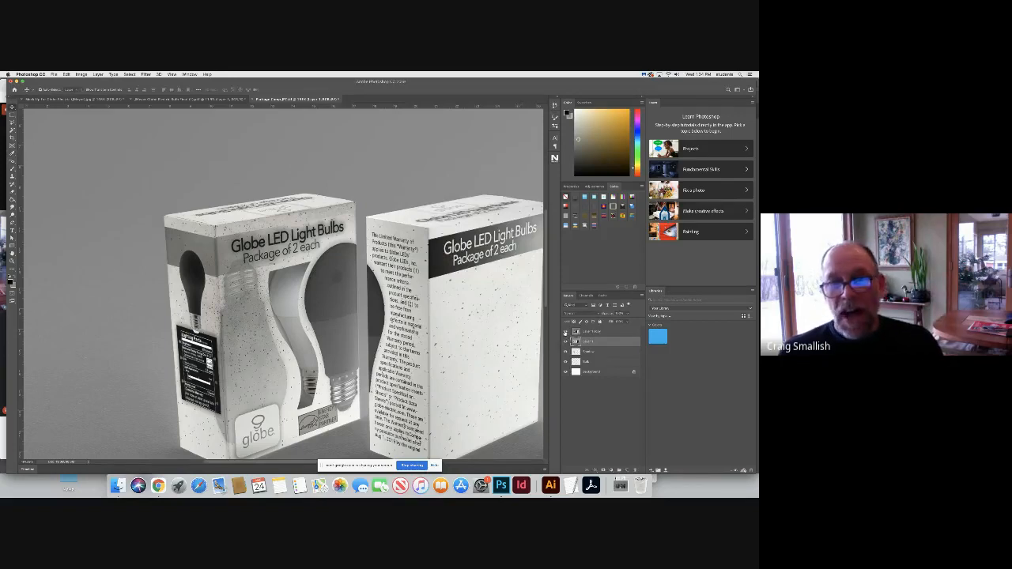
left_click(565, 332)
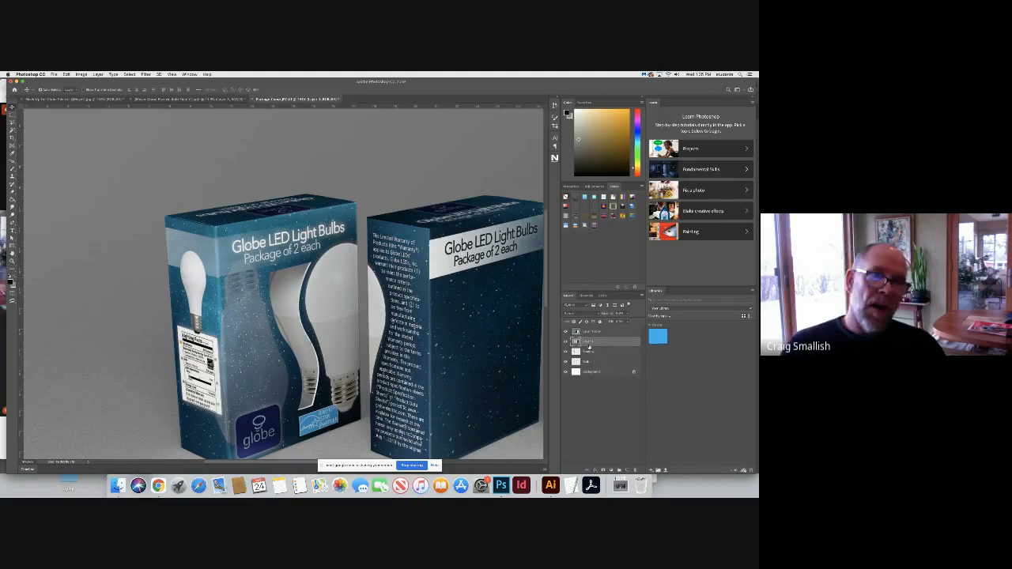
key("z")
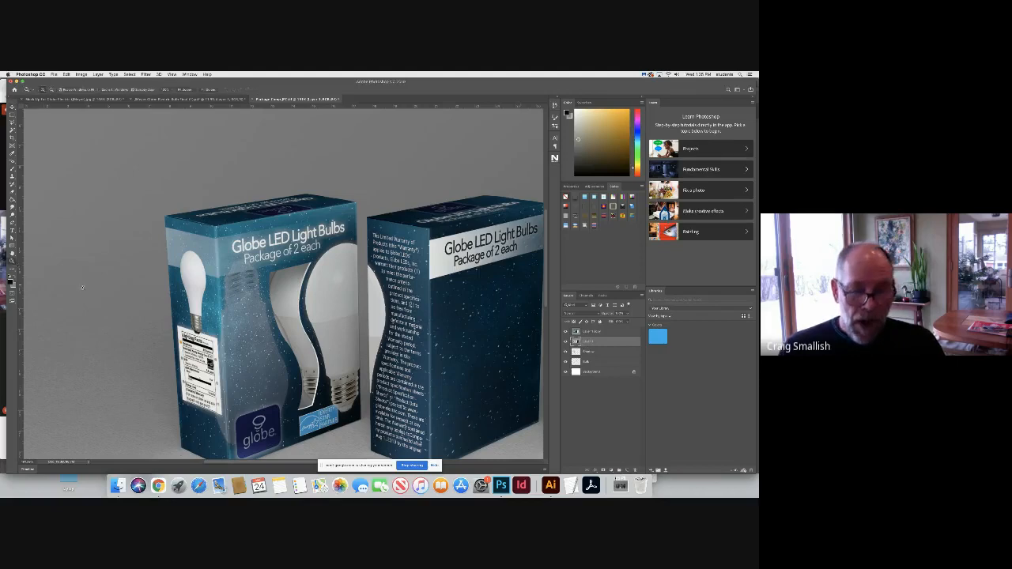
Step: Toggle the Bulb and Shadow layers to examine how they build up the view through the left box's window
left_click(358, 334, "alt")
left_click(257, 275, "alt")
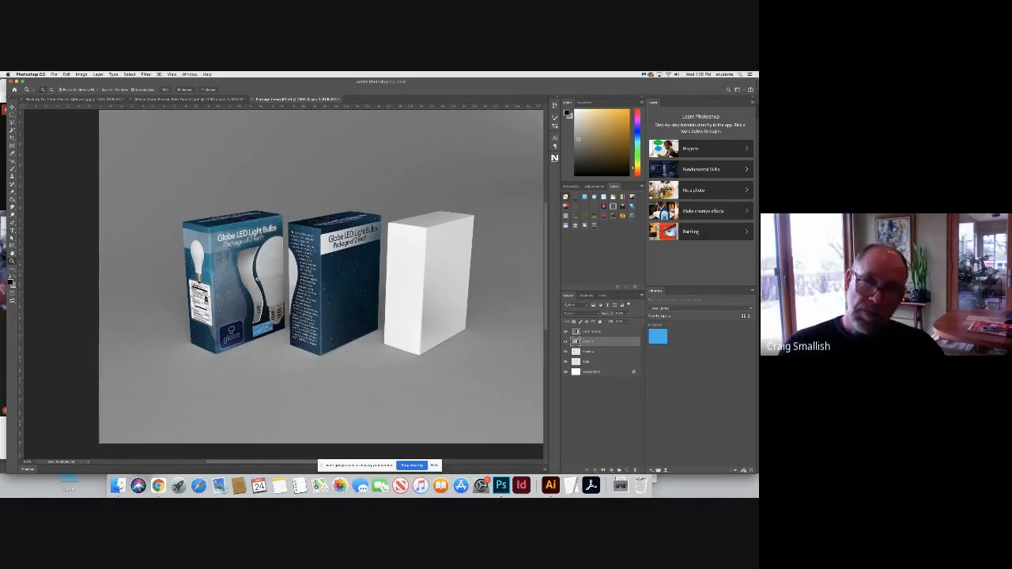
left_click(242, 283)
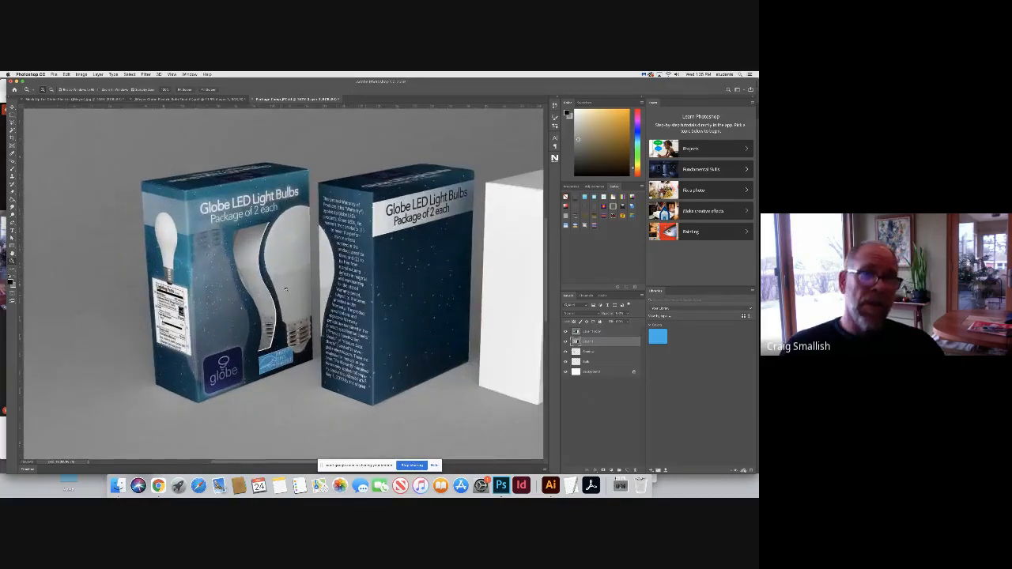
left_click(565, 361)
left_click(566, 352)
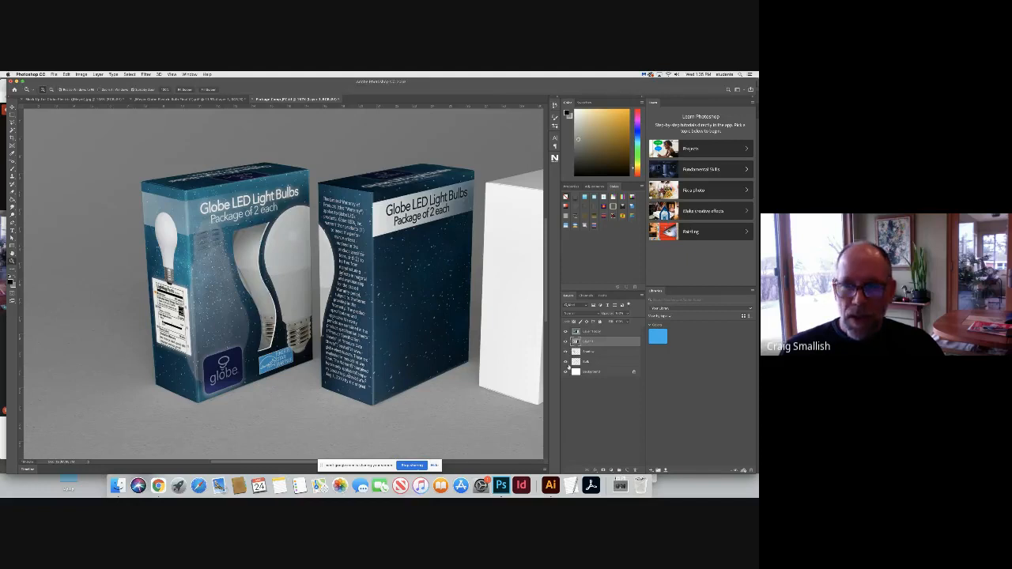
left_click(565, 361)
Step: Toggle Layer 1 and Layer 1 copy to compare the window's edge, and select the Shadow layer to inspect the window closely
left_click(565, 340)
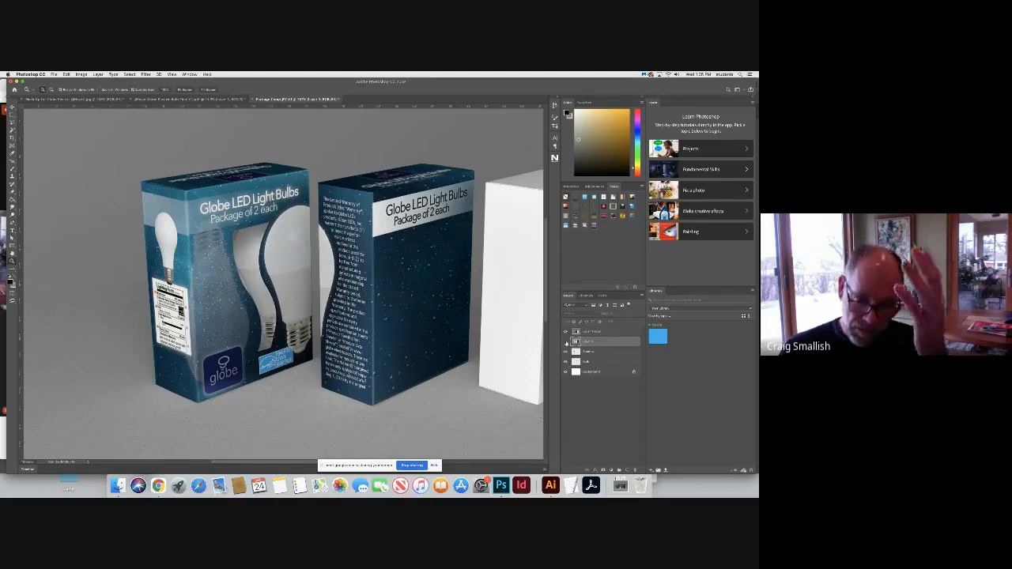
left_click(565, 341)
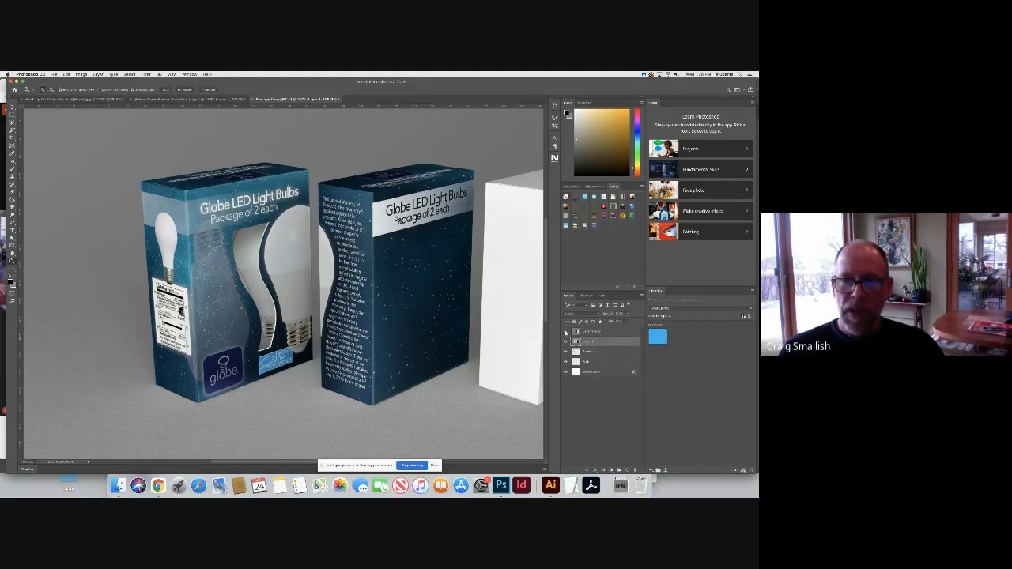
left_click(565, 332)
left_click(565, 332)
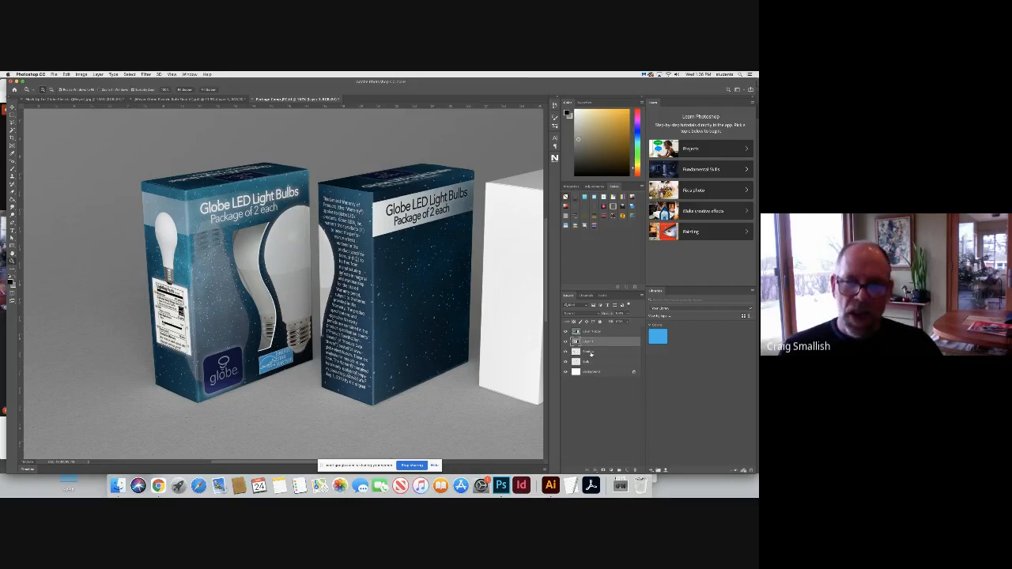
left_click(590, 353)
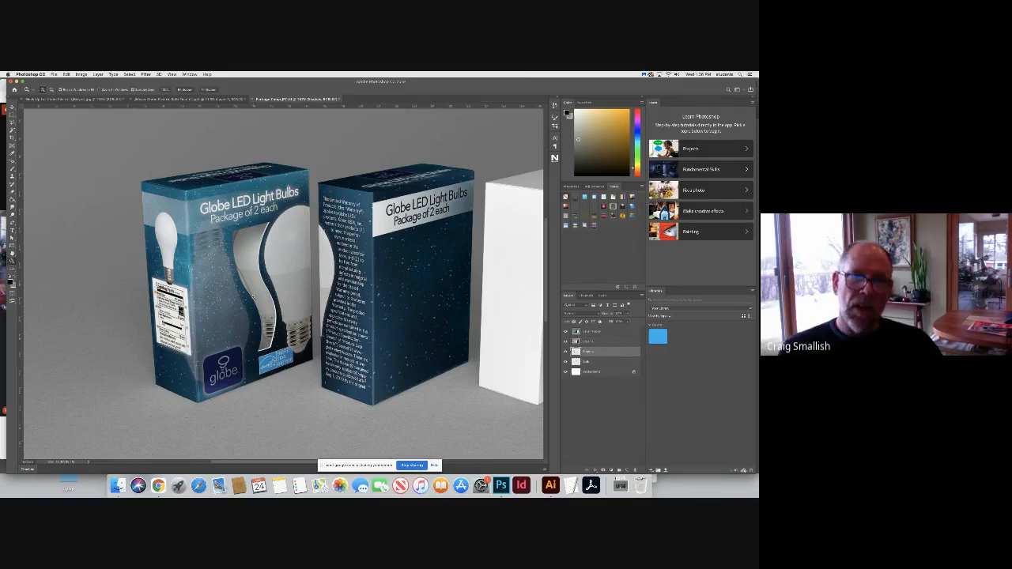
scroll(253, 295, "up", 2)
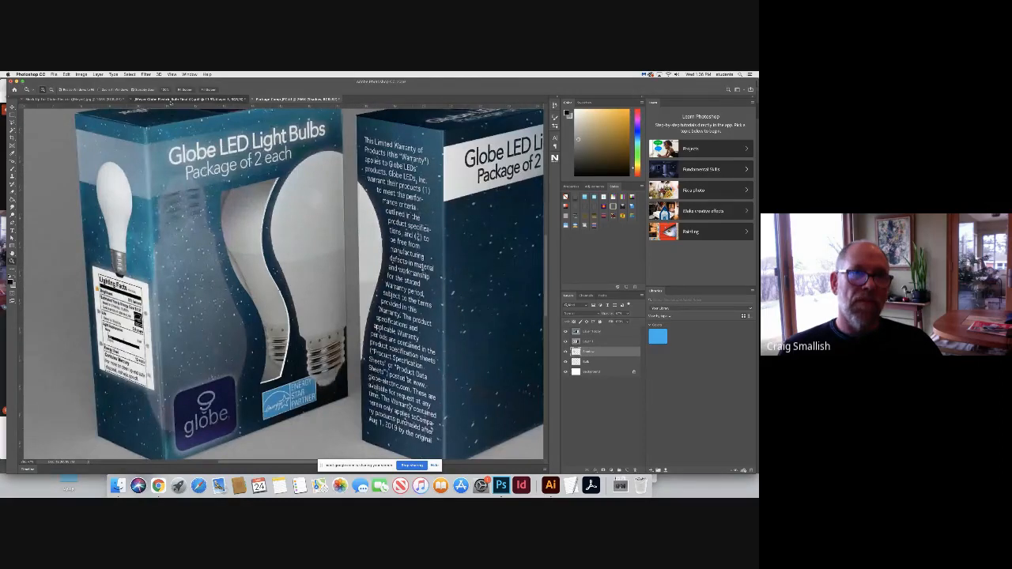
Step: In the black Duo Bright box mockup, delete the three layers above the Background that form the insert card
left_click(168, 100)
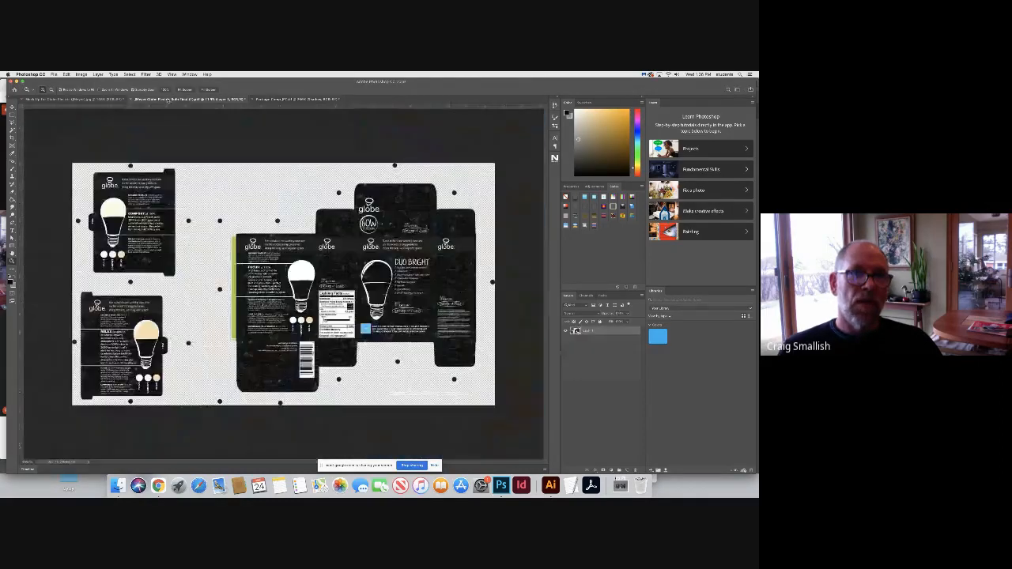
left_click(64, 100)
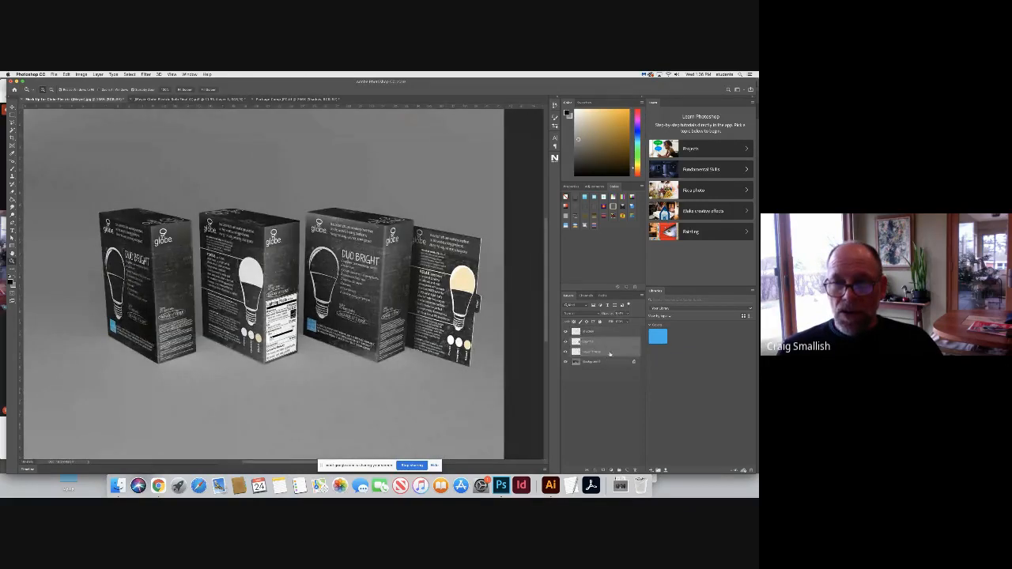
left_click(592, 332)
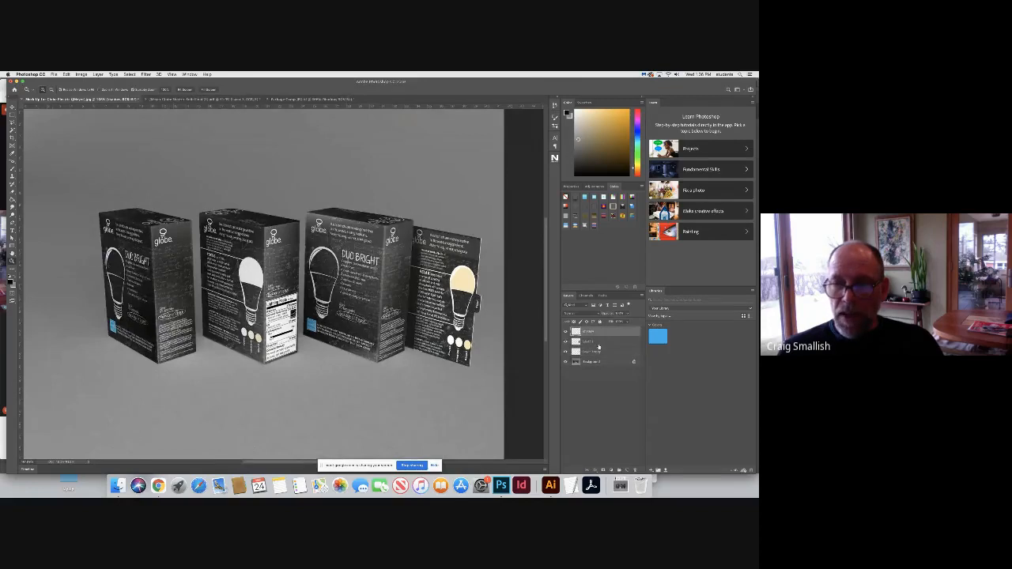
left_click(596, 352, "shift")
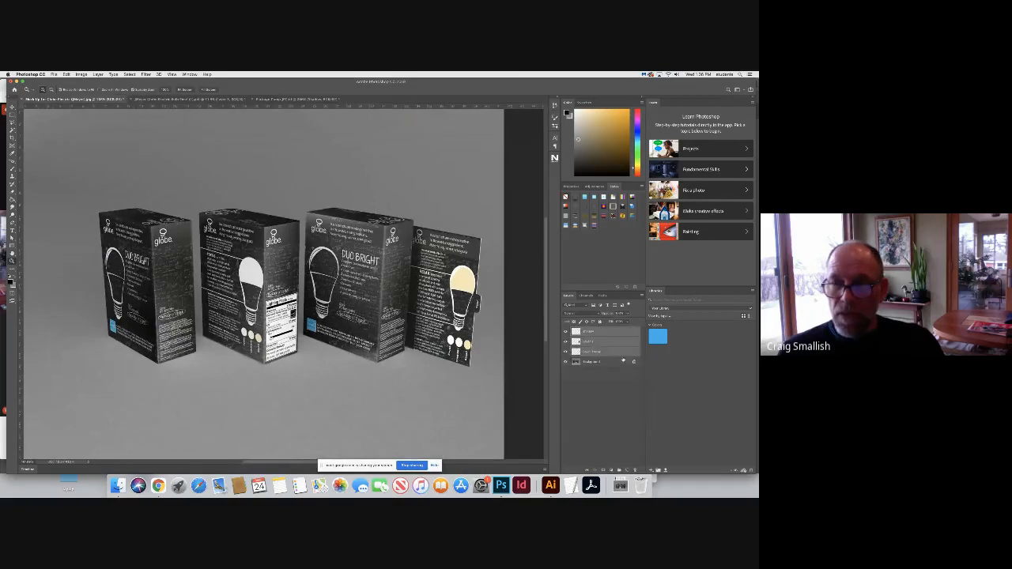
left_click(637, 472)
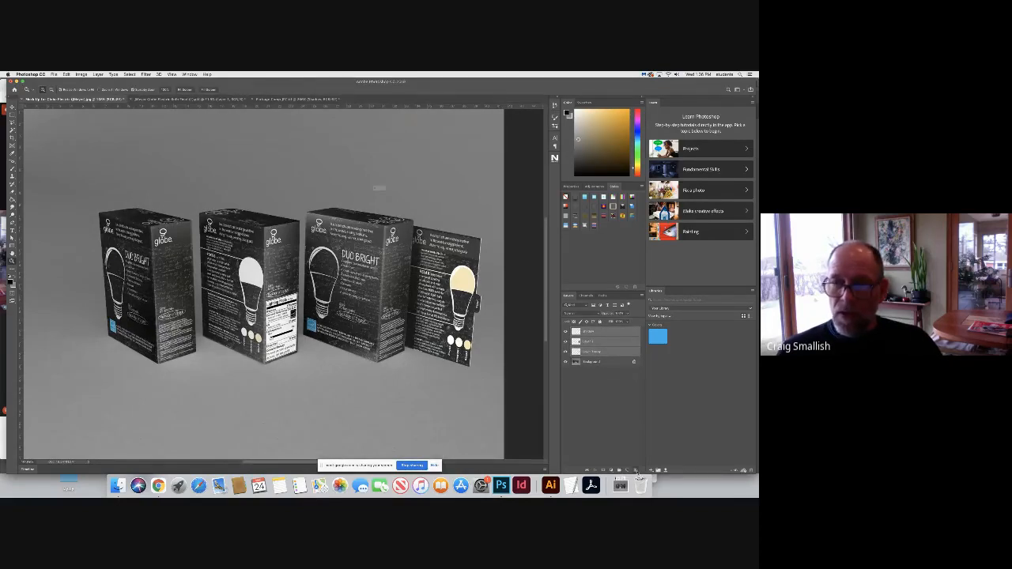
left_click(425, 204)
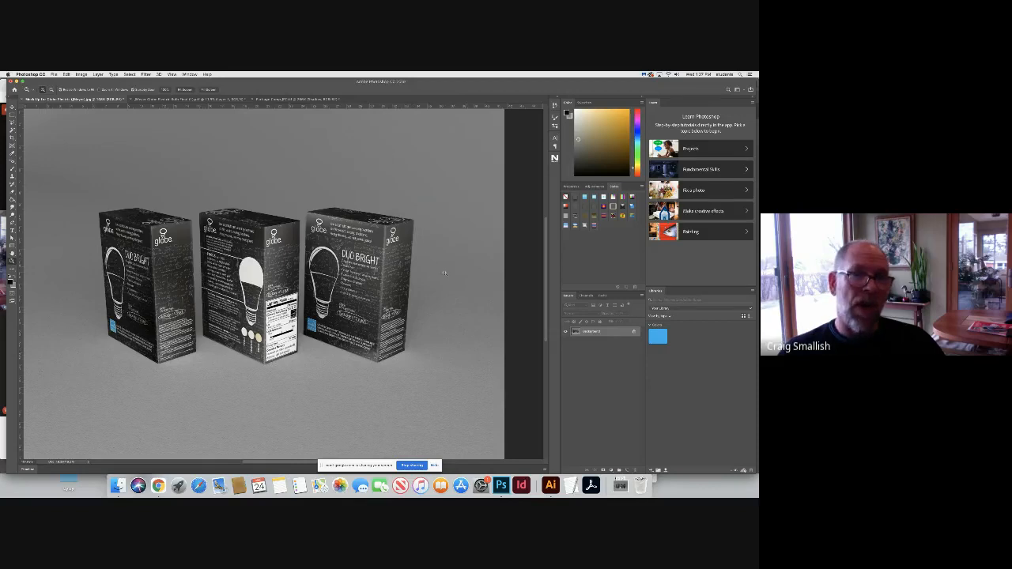
Step: Switch to the flat package artwork and examine the Relax insert card with its pull tab and the neighbouring box panels
left_click(181, 99)
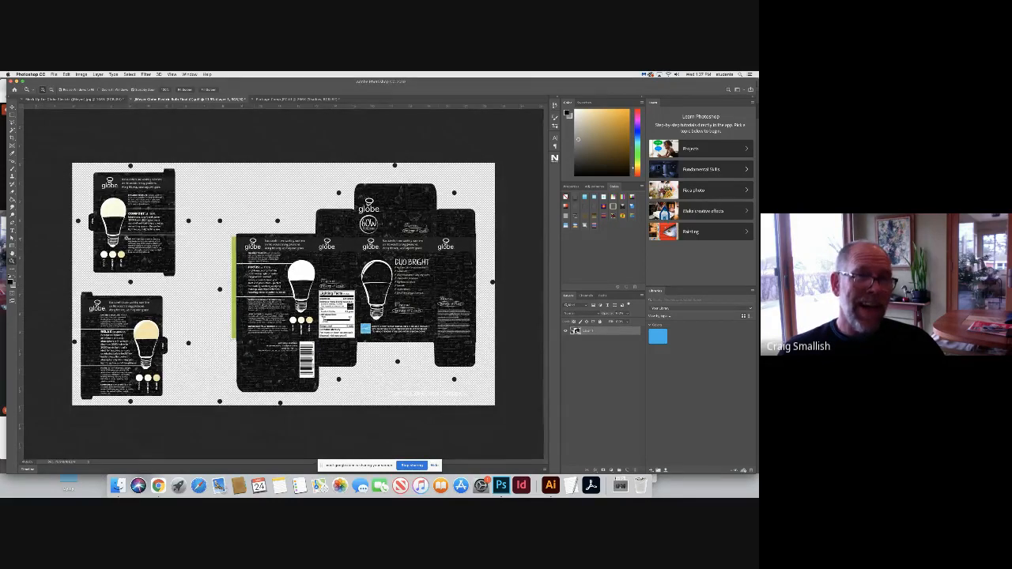
scroll(166, 290, "up", 3)
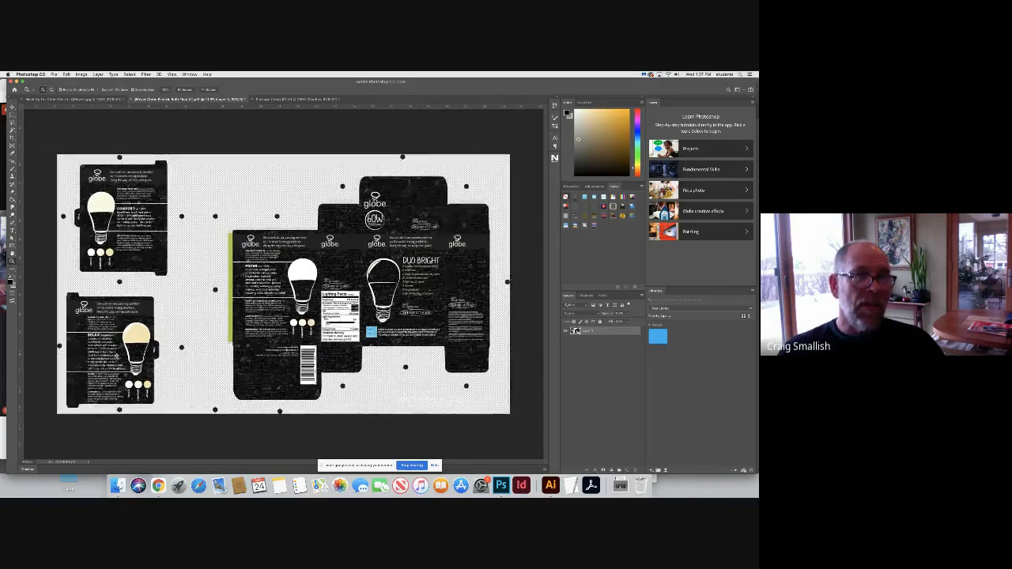
scroll(129, 358, "up", 3)
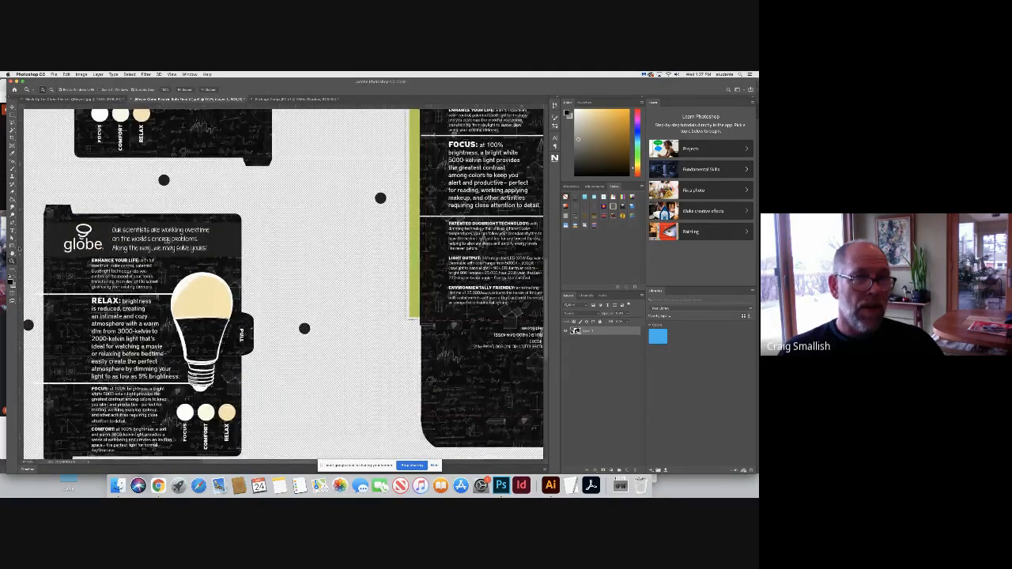
left_click(12, 258)
left_click_drag(130, 182, 201, 336)
scroll(201, 337, "down", 10)
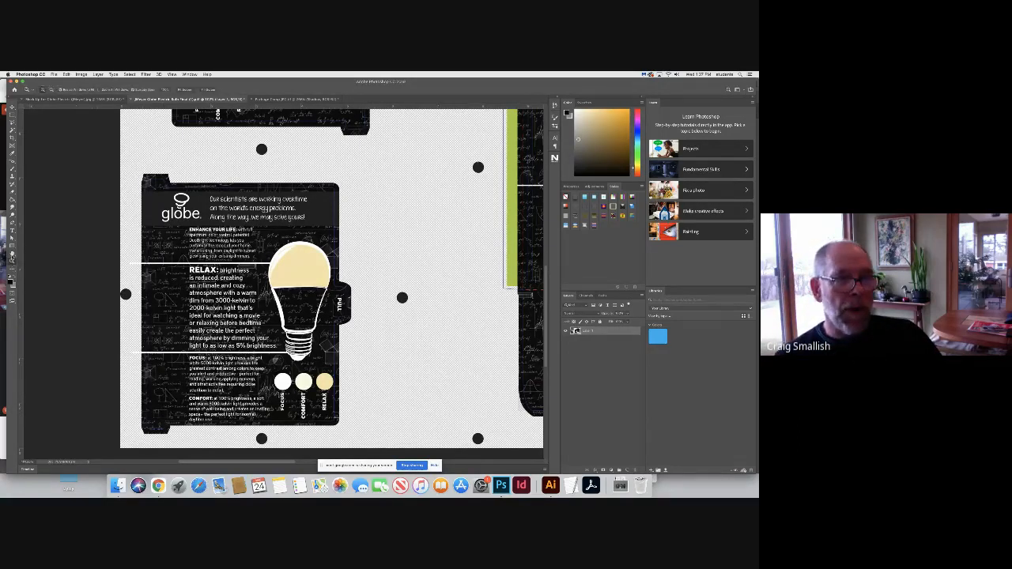
scroll(410, 257, "right", 5)
scroll(410, 258, "up", 3)
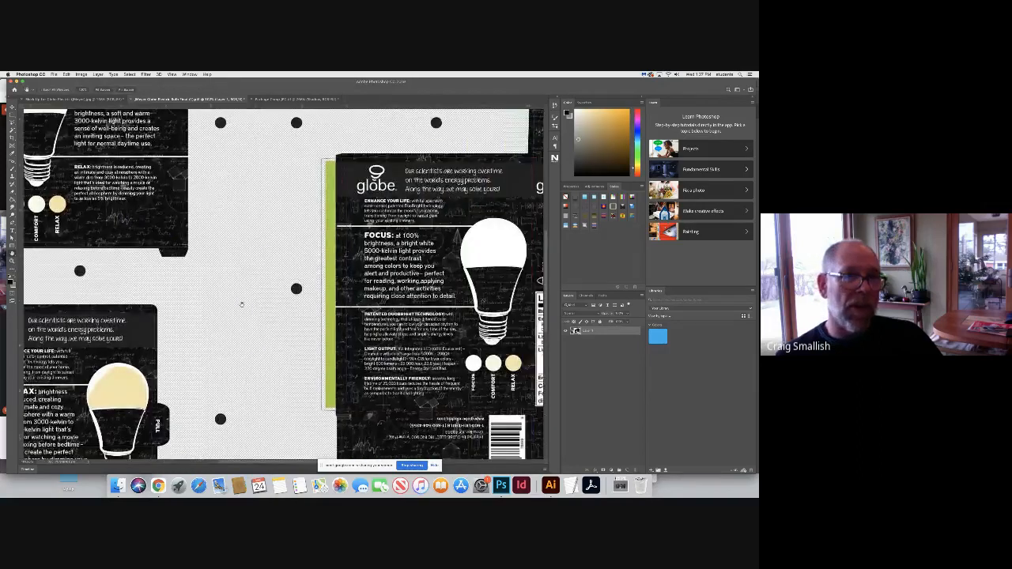
Step: Examine the green strip, fold lines and slot along the outer edge of the Focus panel in the flat artwork
key("z")
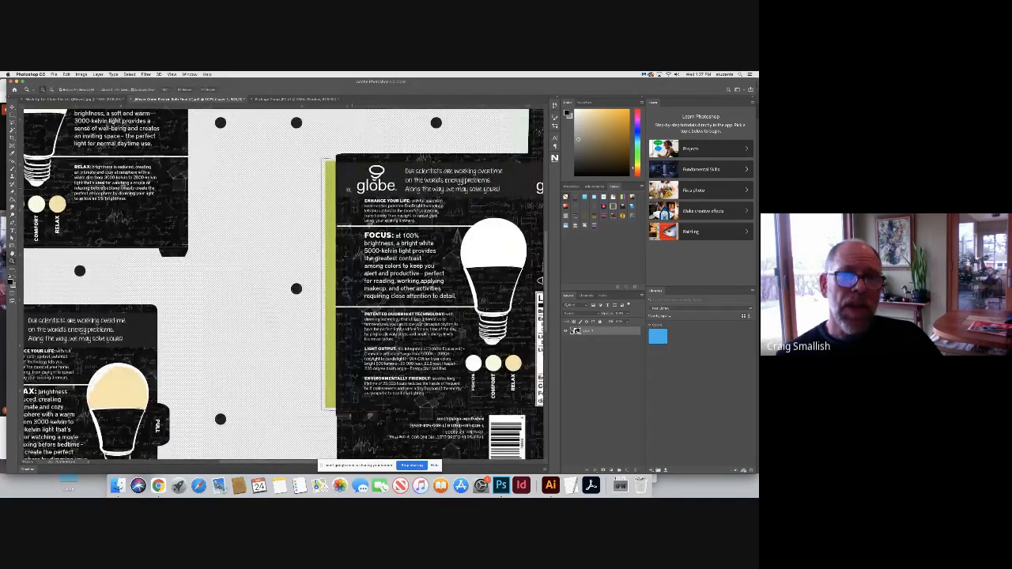
left_click(347, 188)
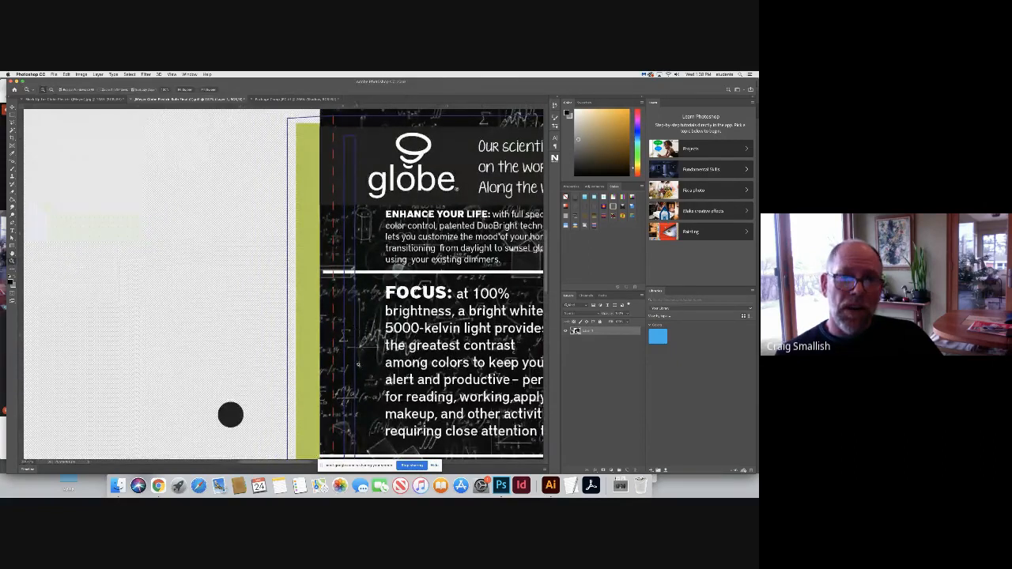
left_click_drag(357, 364, 93, 345)
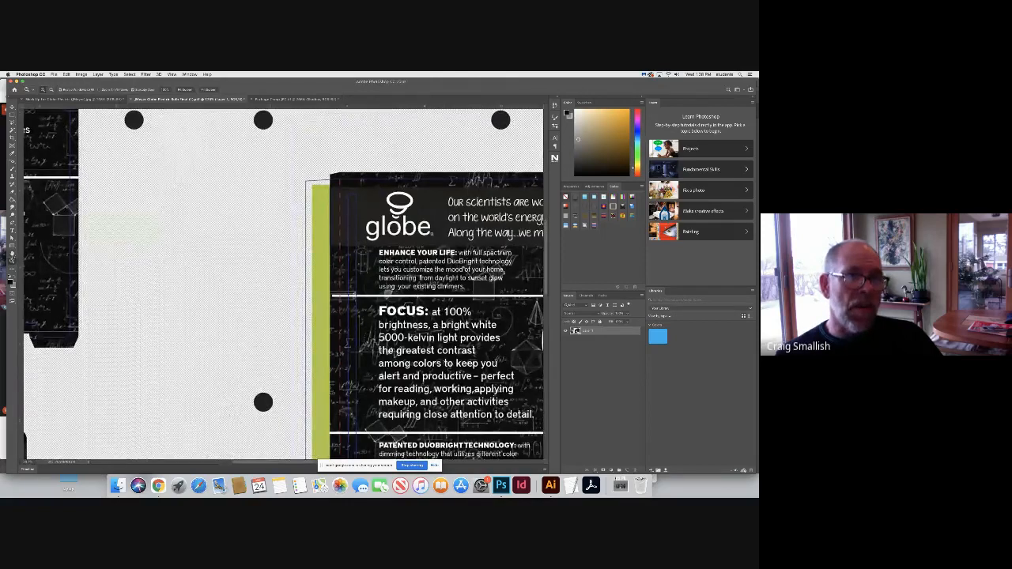
left_click(11, 257)
left_click_drag(363, 400, 367, 240)
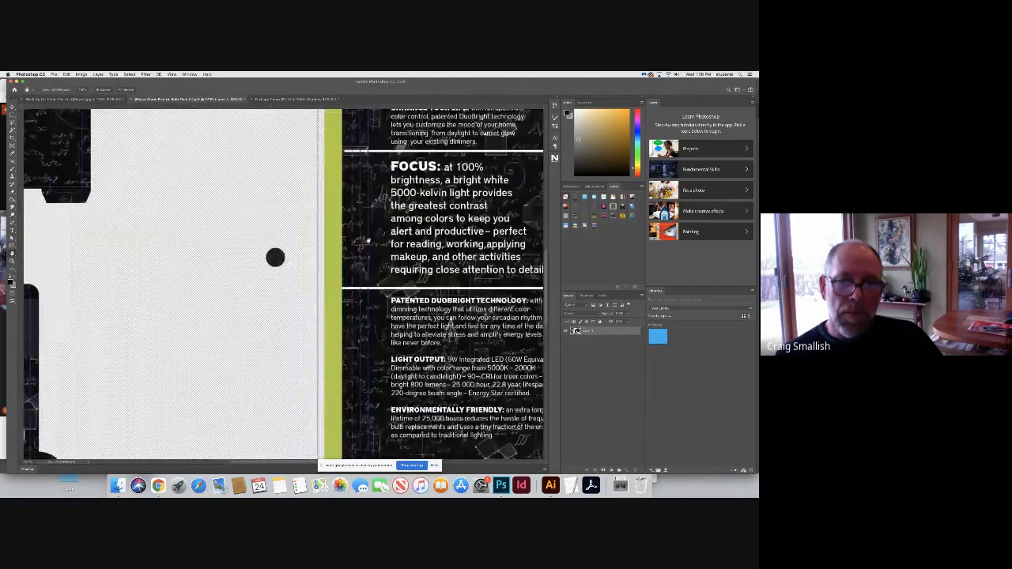
left_click_drag(386, 455, 374, 386)
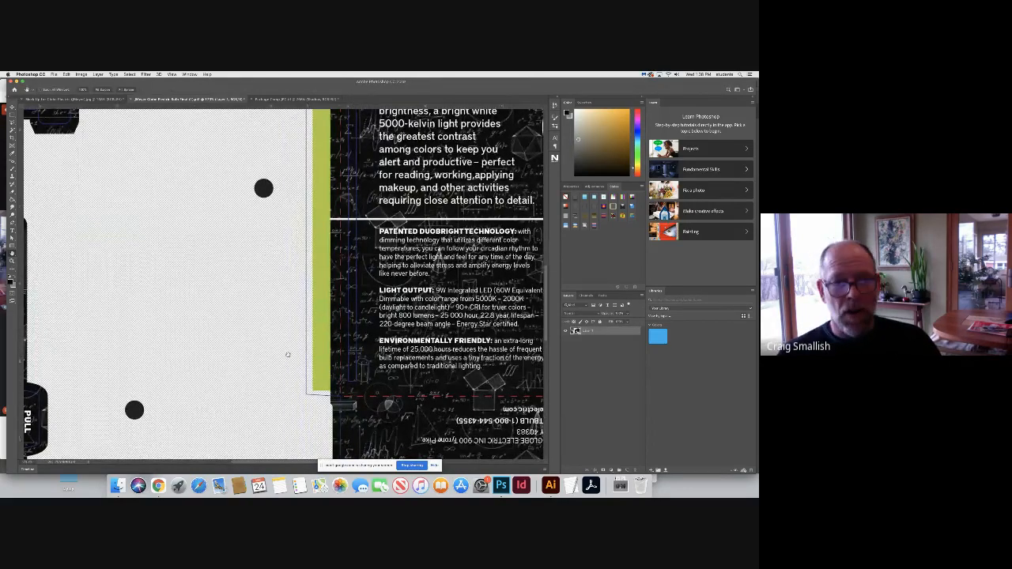
scroll(254, 347, "left", 10)
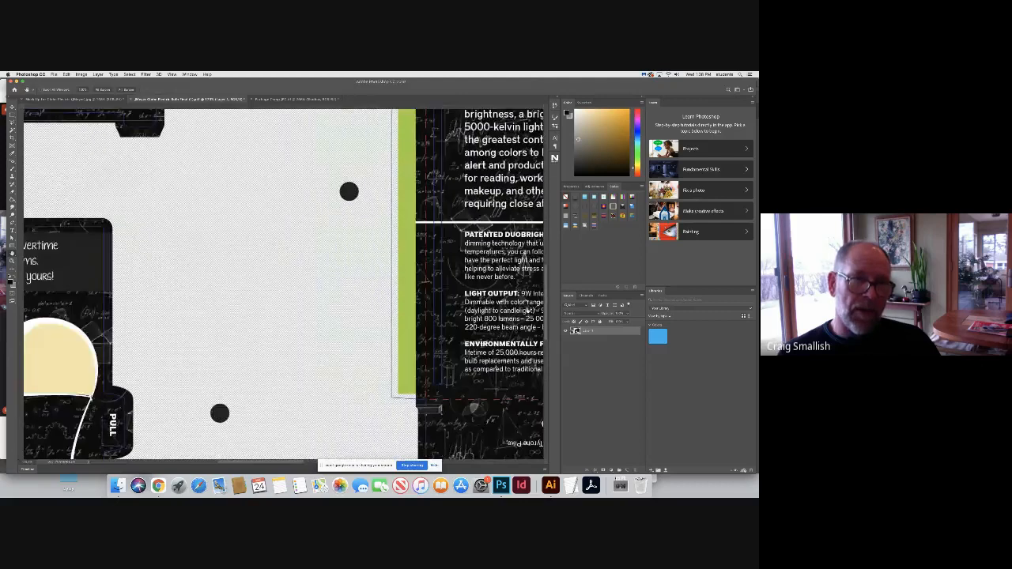
Step: Select the Relax insert card, including its pull tab but not the end flaps, with the Rectangular Marquee tool
key("z")
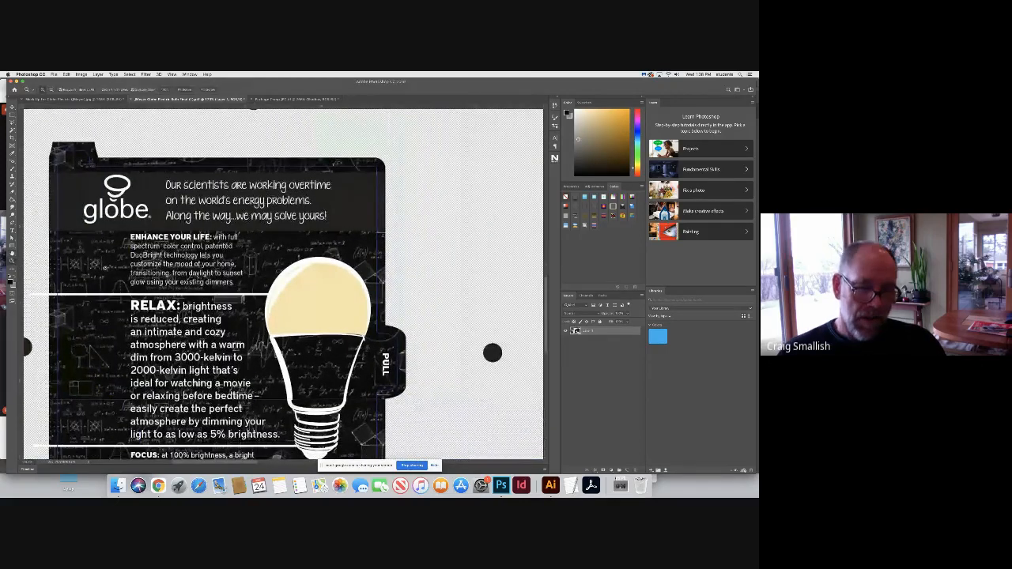
left_click_drag(253, 333, 80, 266)
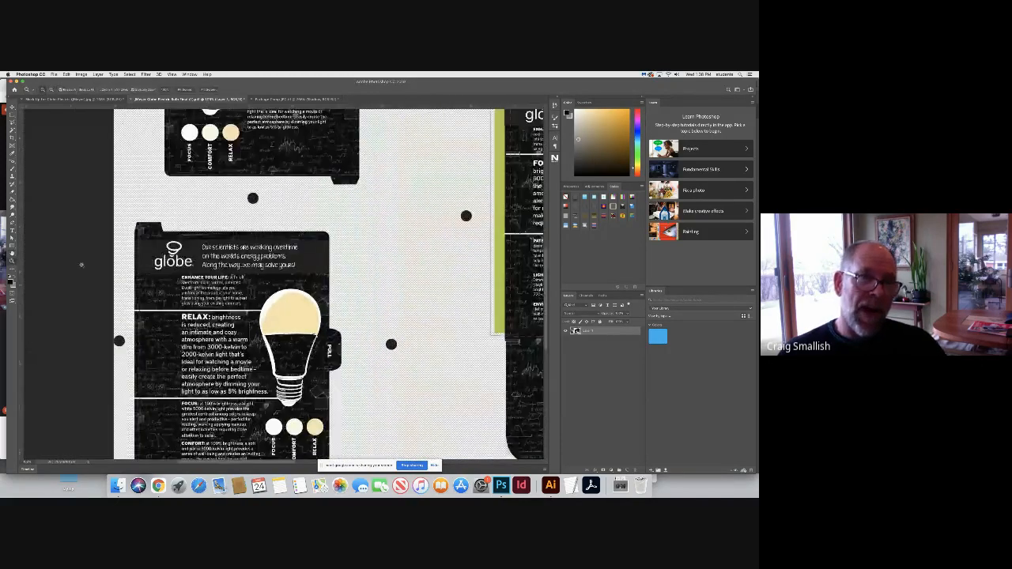
left_click(12, 257)
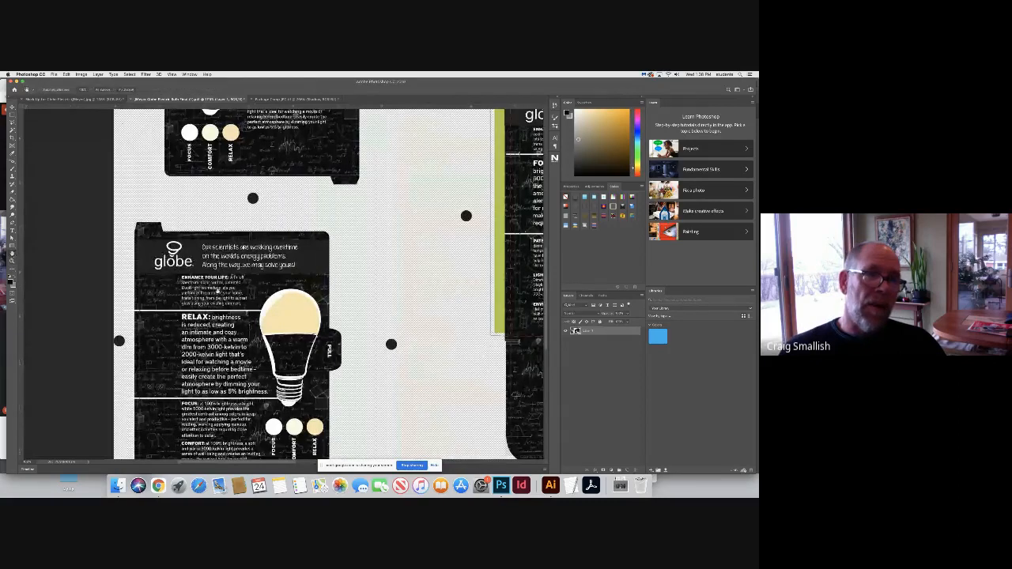
left_click_drag(218, 291, 274, 206)
left_click(12, 117)
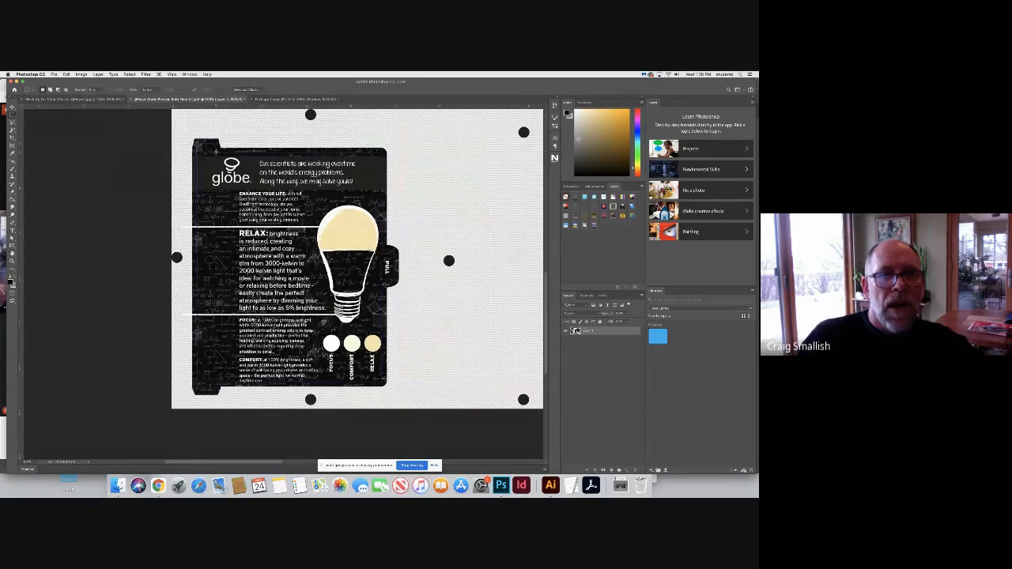
mouse_move(393, 381)
left_mouse_down()
mouse_move(400, 367)
mouse_move(411, 373)
mouse_move(399, 381)
left_mouse_up()
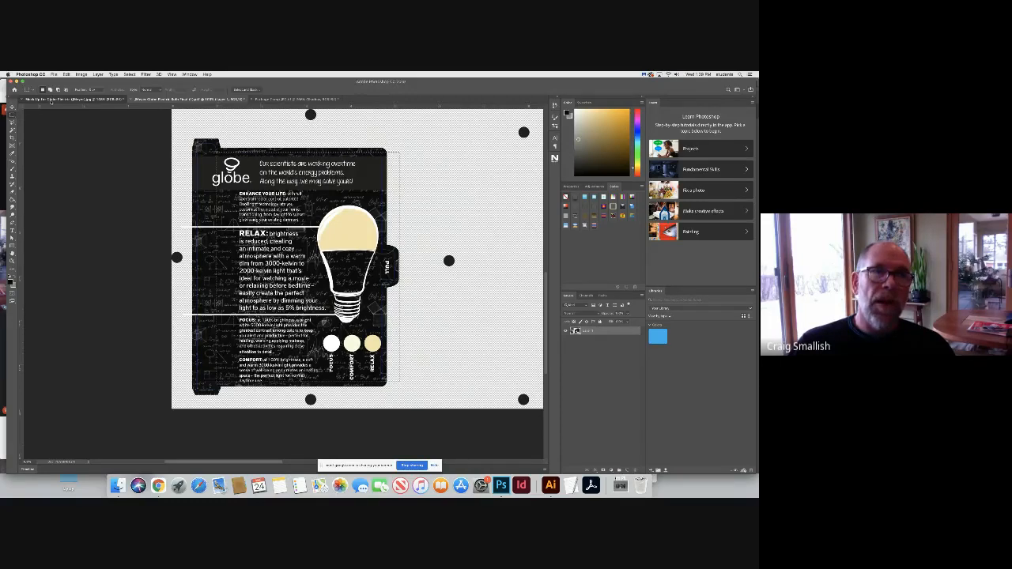
Step: Paste the copied Relax card into the black box mockup and move it over the box farthest right
left_click(51, 99)
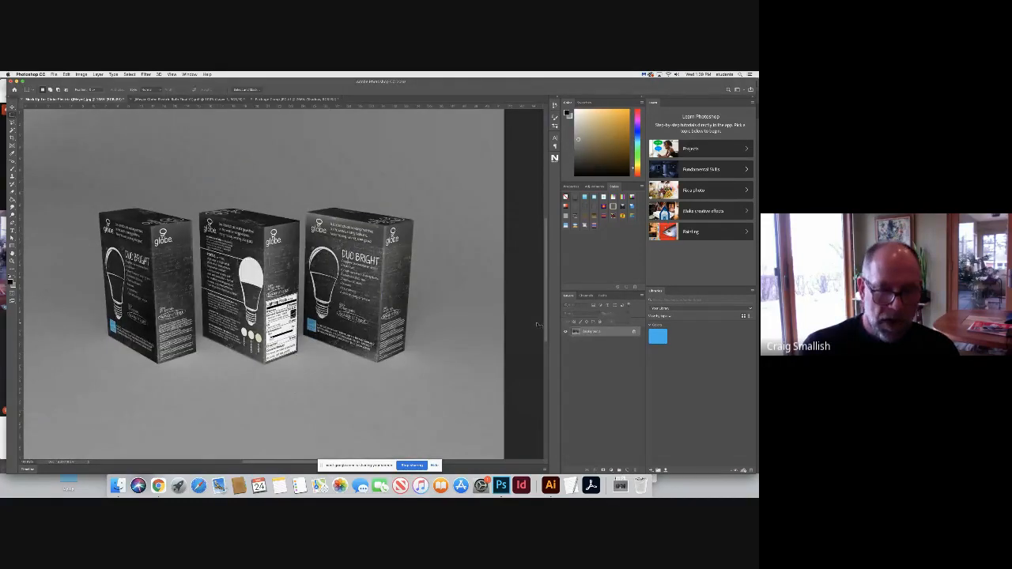
key("super+v")
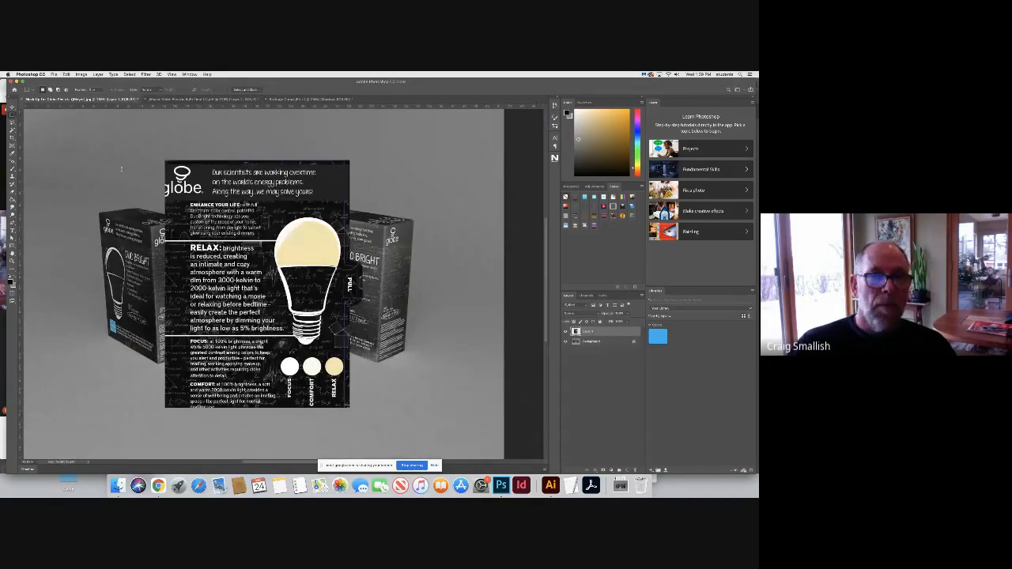
key("super+t")
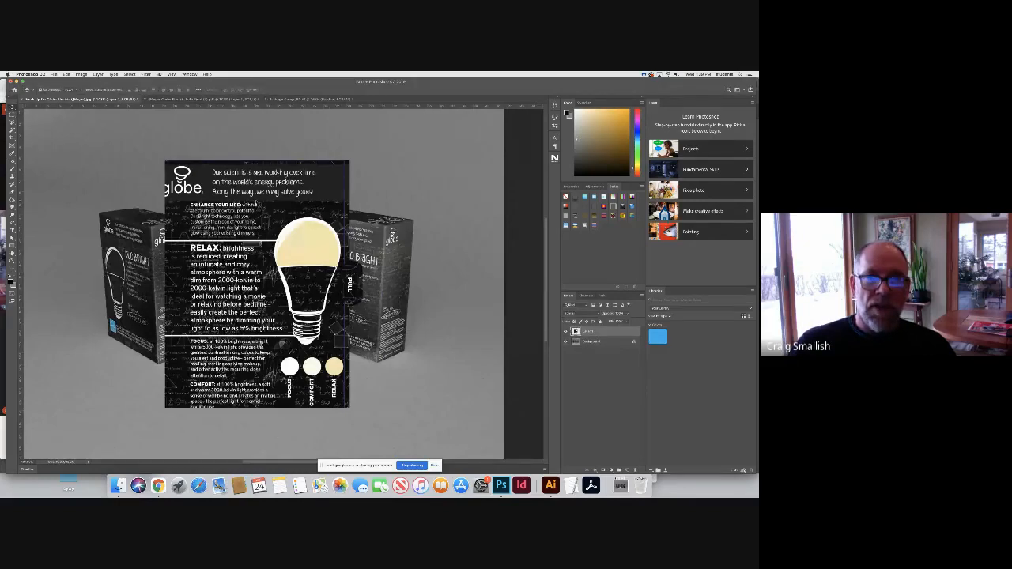
left_click_drag(296, 197, 384, 176)
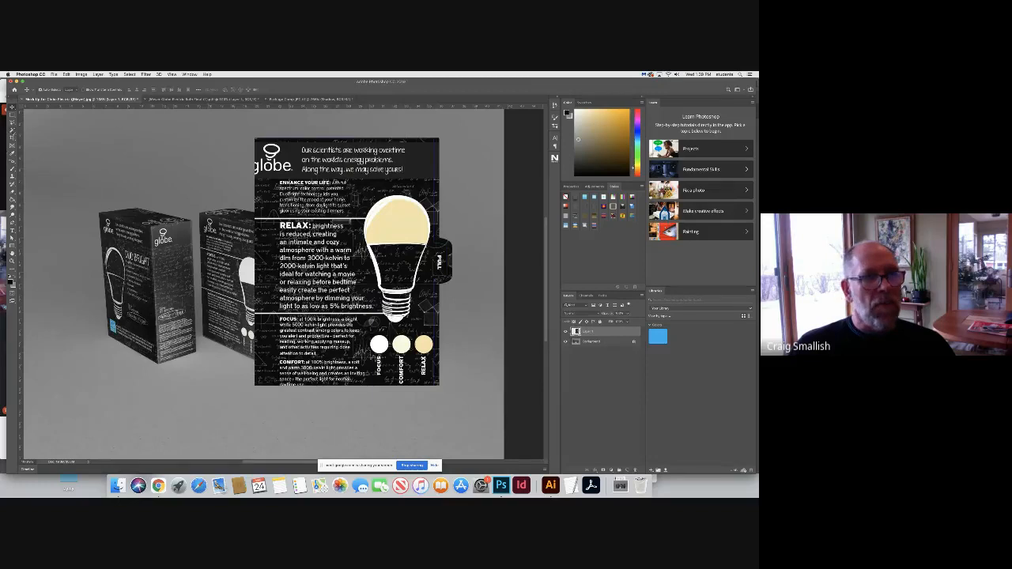
Step: Remove the leftover strip along the Relax card's outer edge around the pull tab using the Magic Wand, and clear the selection
left_click(12, 125)
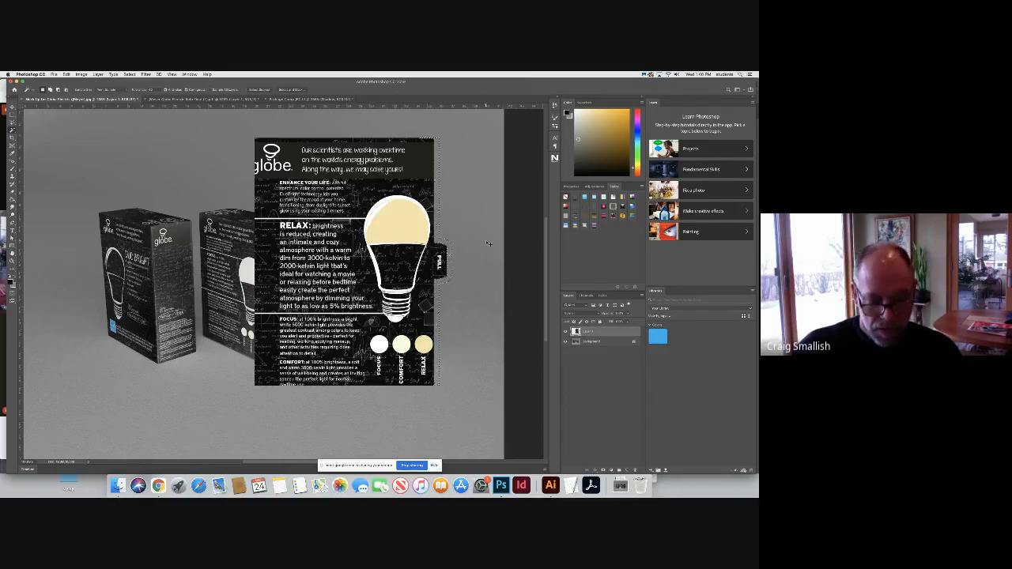
key("super+d")
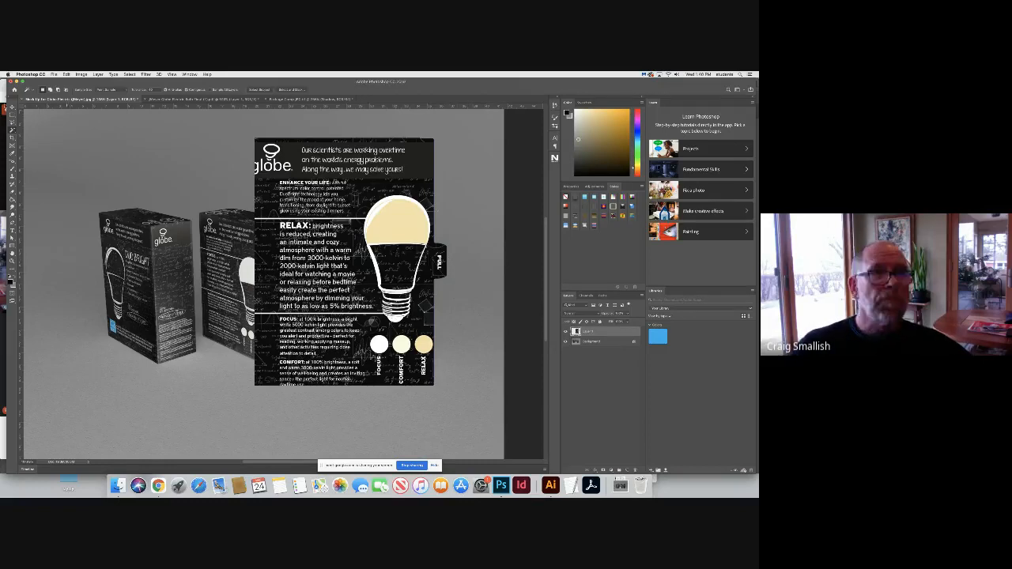
Step: Scale the Relax card down to nearly the height of the boxes and place it against the outer side of the third box
key("v")
left_click_drag(305, 164, 359, 185)
left_click_drag(288, 164, 259, 142)
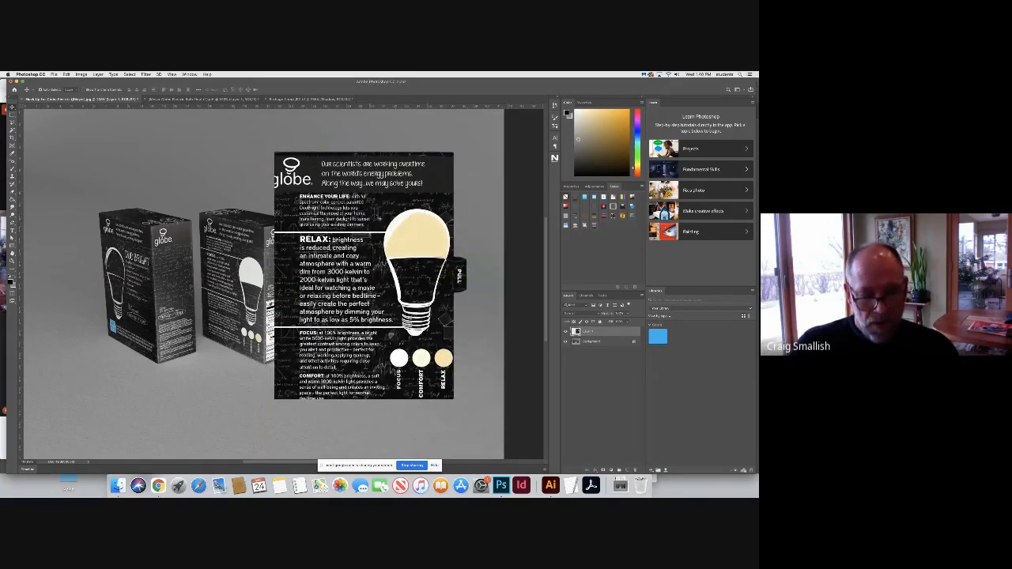
key("super+t")
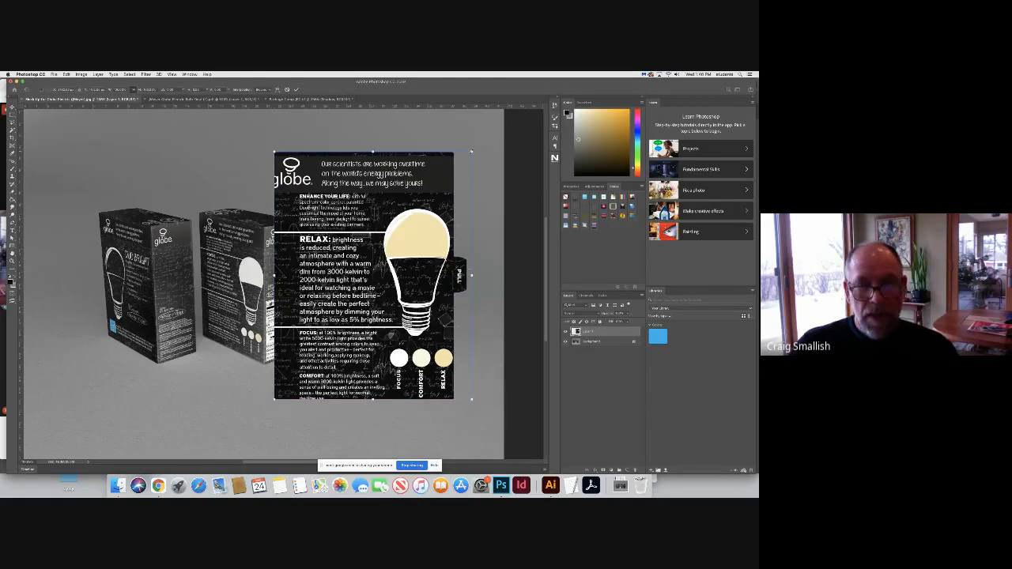
left_click_drag(471, 151, 394, 251)
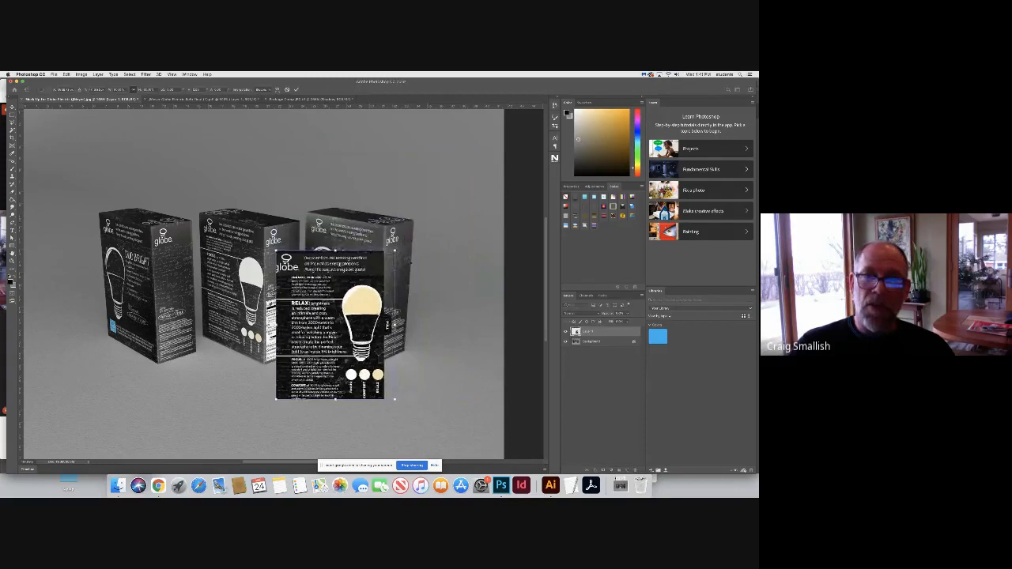
left_click_drag(340, 316, 483, 291)
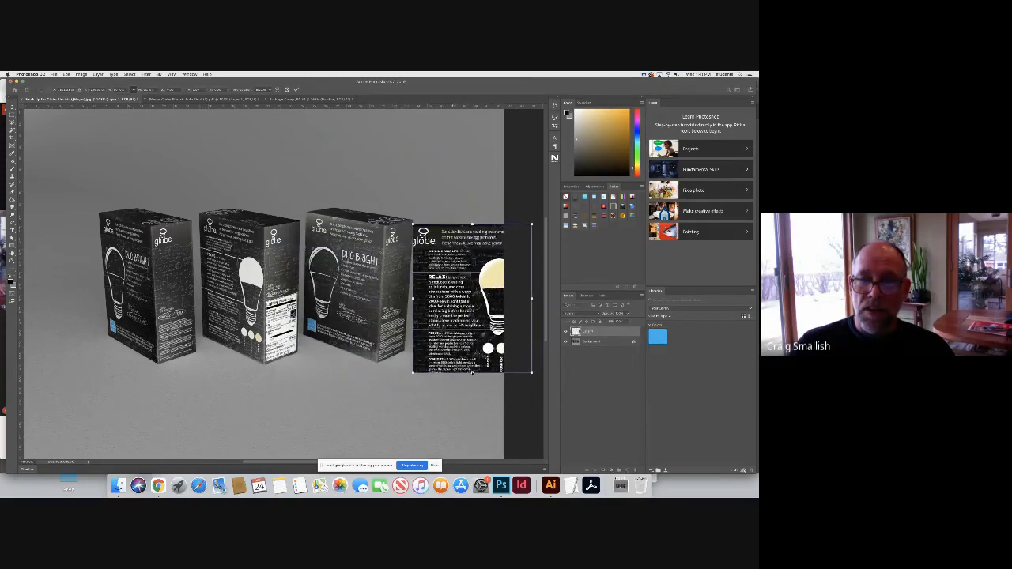
left_click_drag(531, 372, 502, 353)
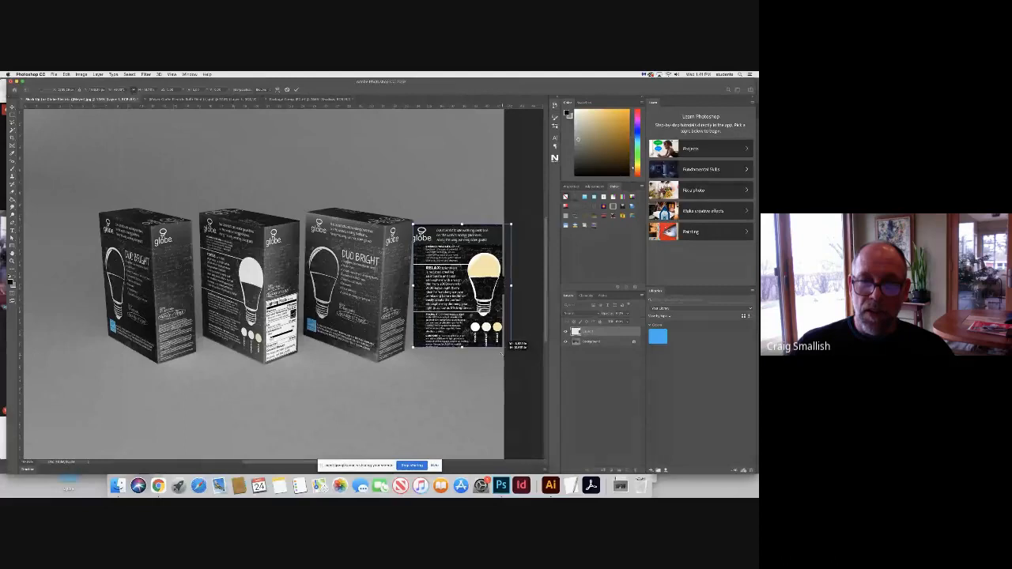
key("Return")
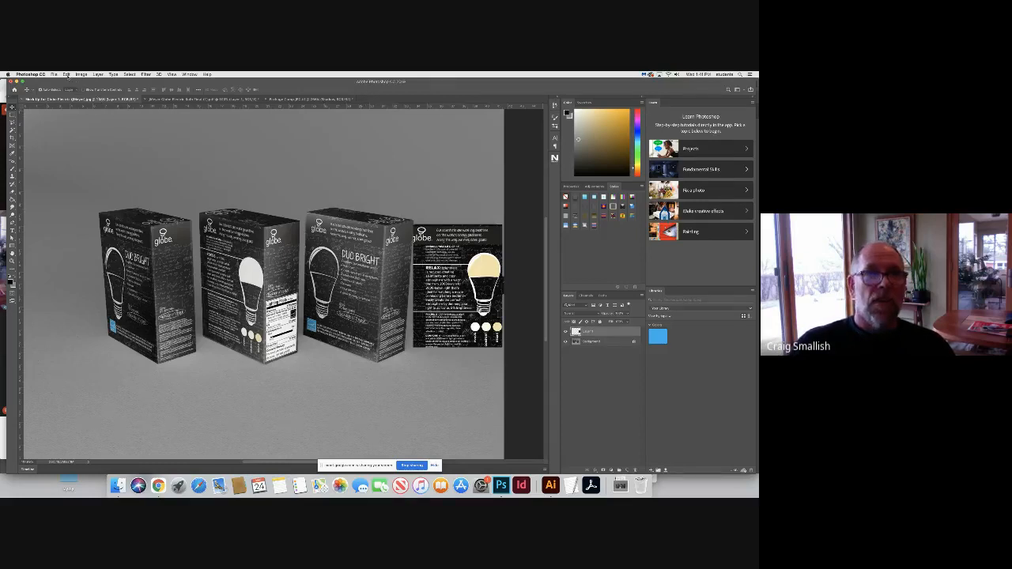
Step: Distort the Relax card by its corners so its edges follow the third box's perspective and it appears pulled out of the side
left_click(82, 75)
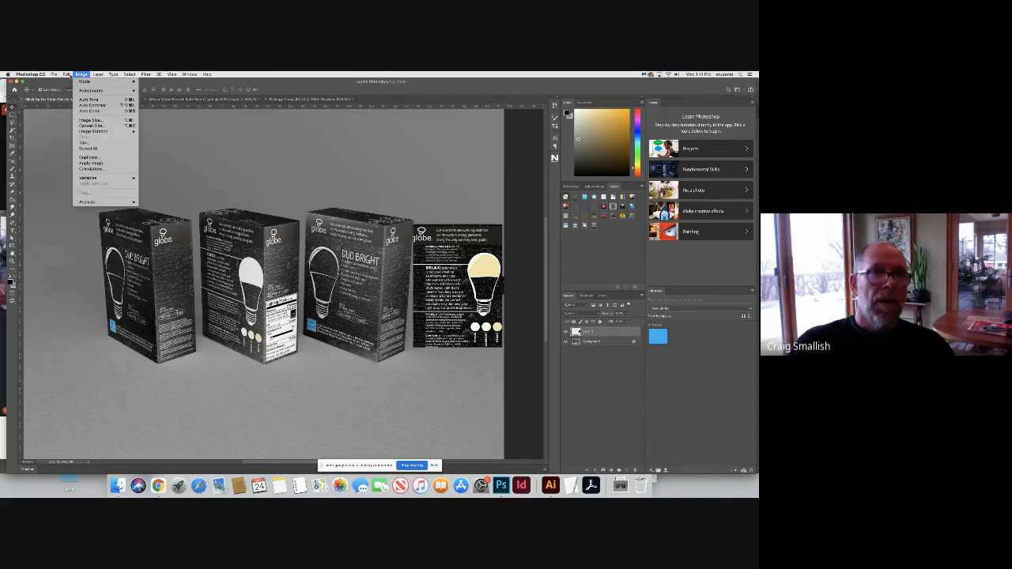
mouse_move(66, 74)
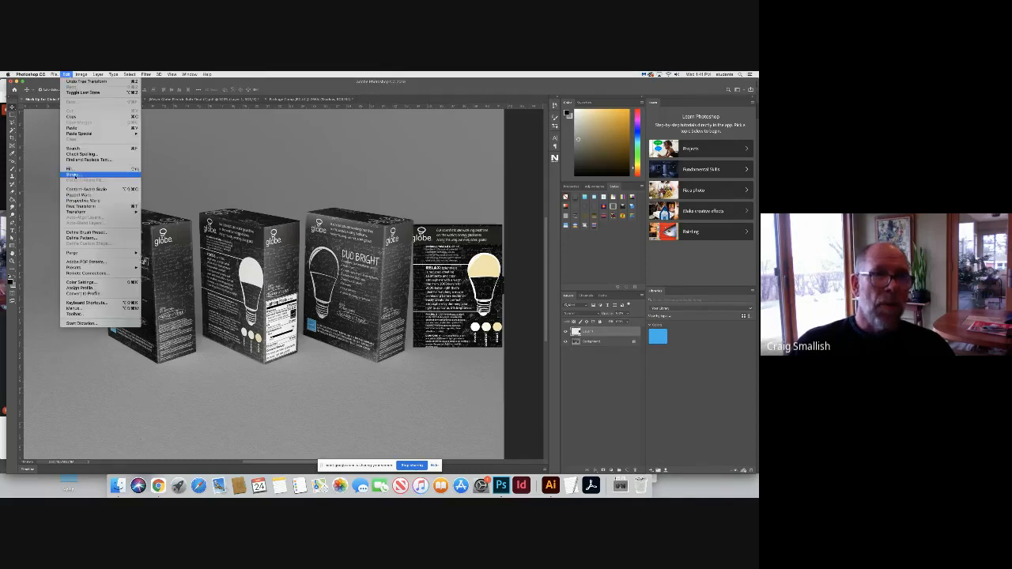
mouse_move(76, 212)
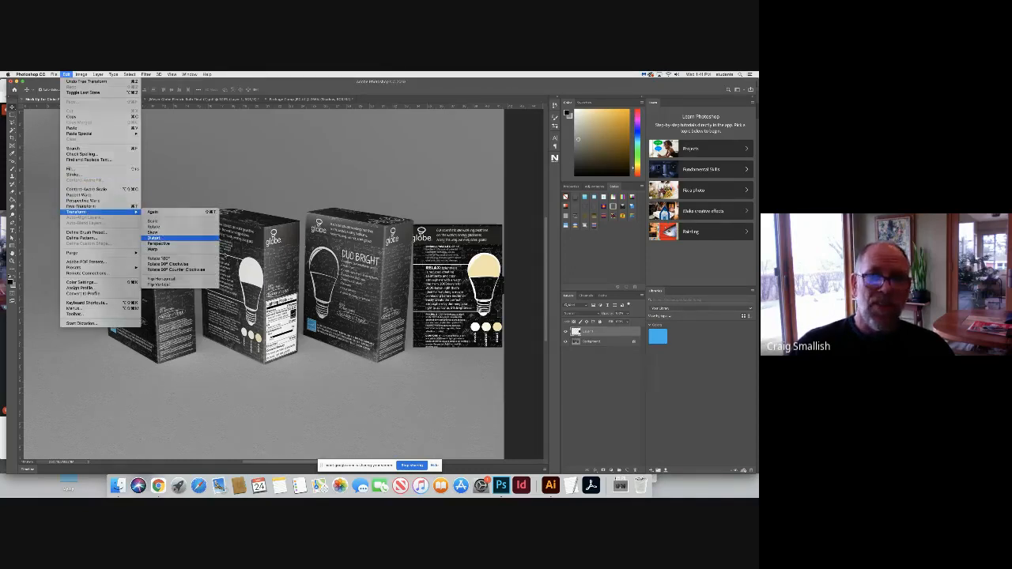
left_click(154, 237)
left_click_drag(413, 346, 405, 346)
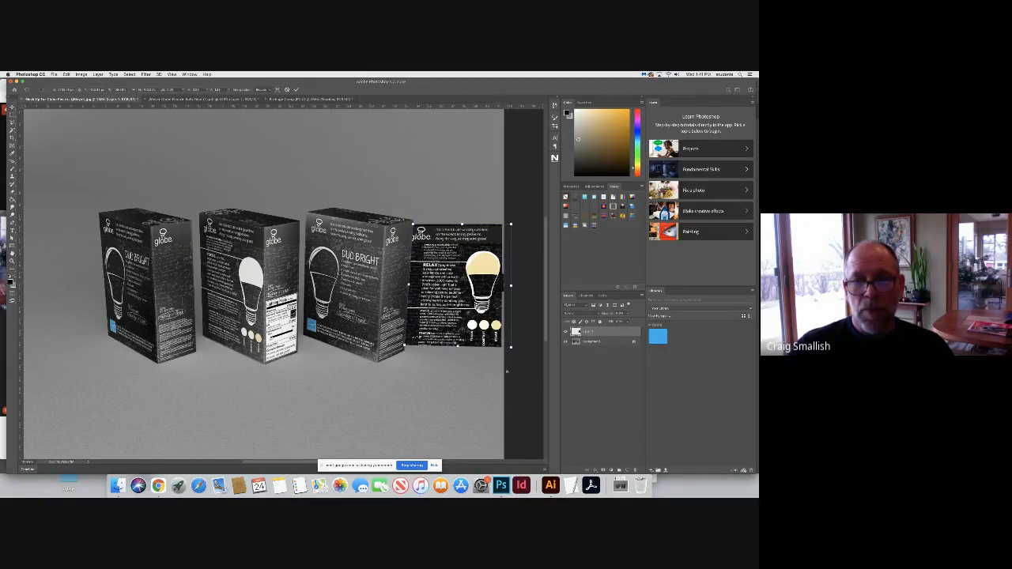
left_click_drag(500, 355, 477, 364)
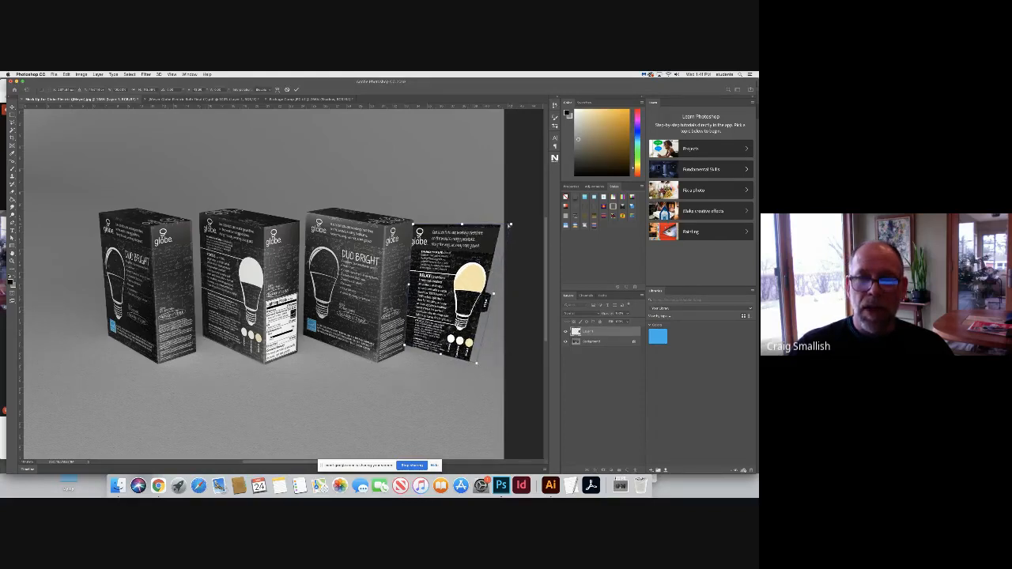
left_click_drag(500, 226, 493, 237)
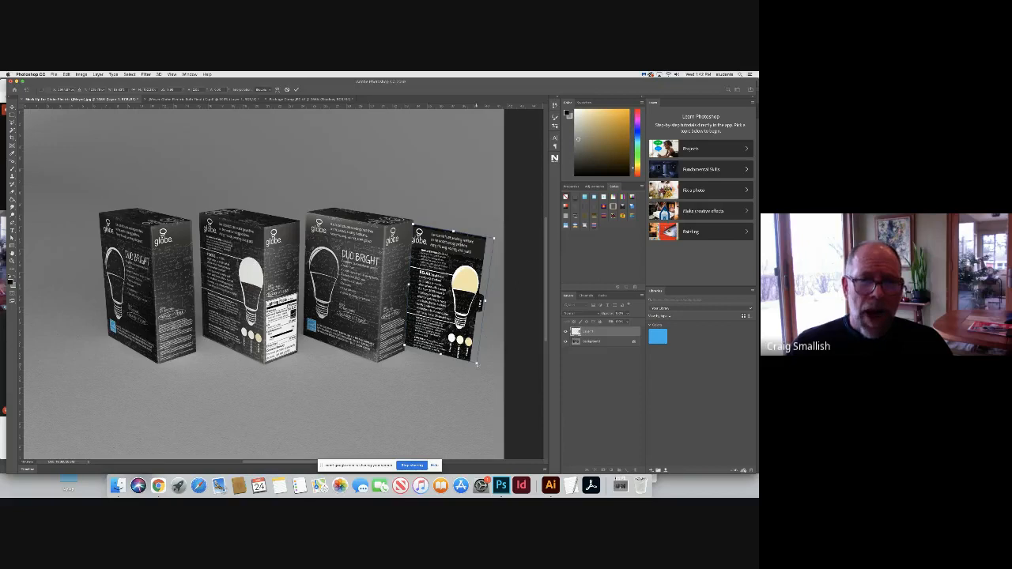
left_click_drag(477, 365, 479, 372)
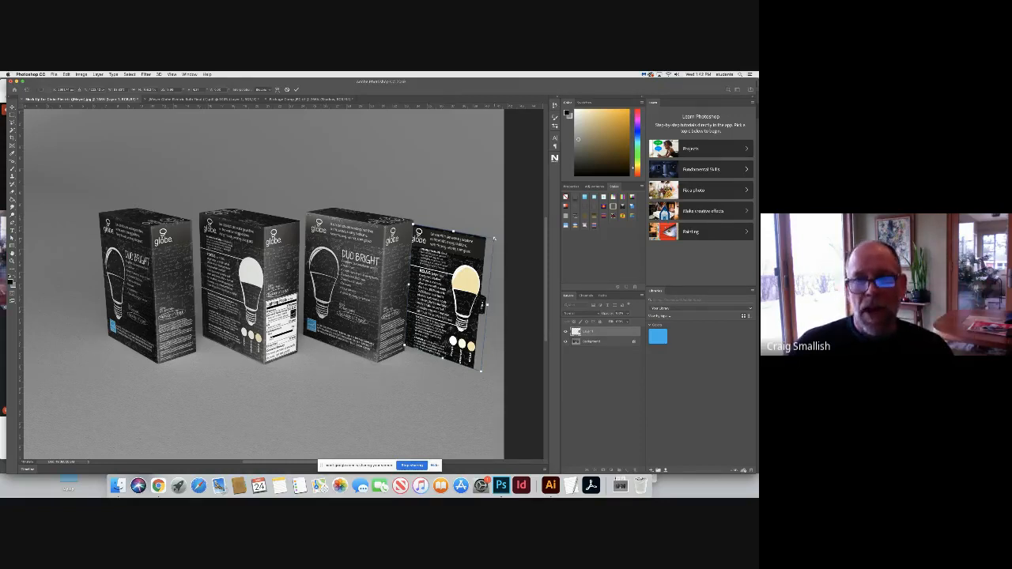
left_click_drag(495, 238, 493, 235)
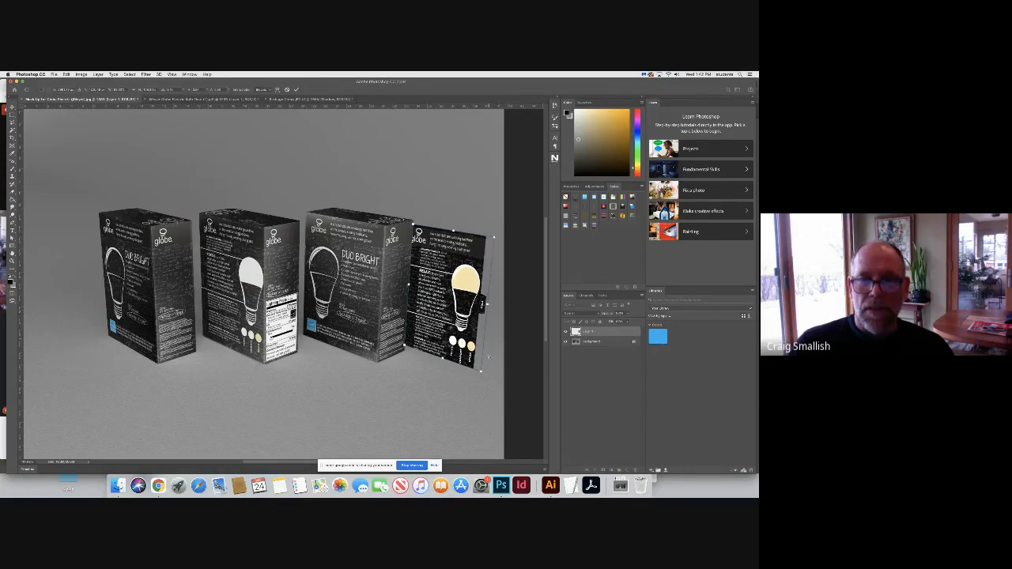
left_click_drag(481, 371, 481, 372)
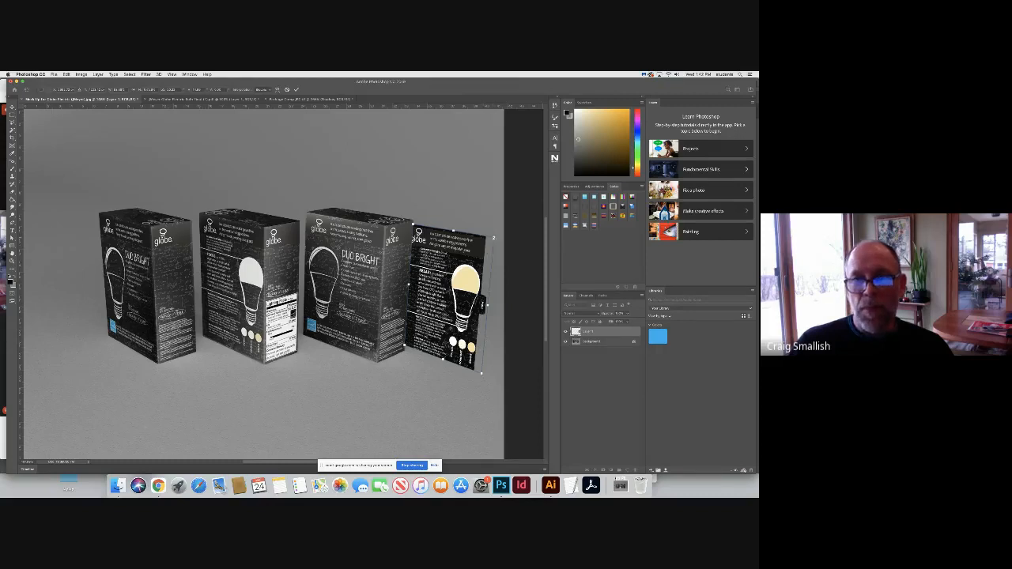
left_click_drag(493, 237, 494, 237)
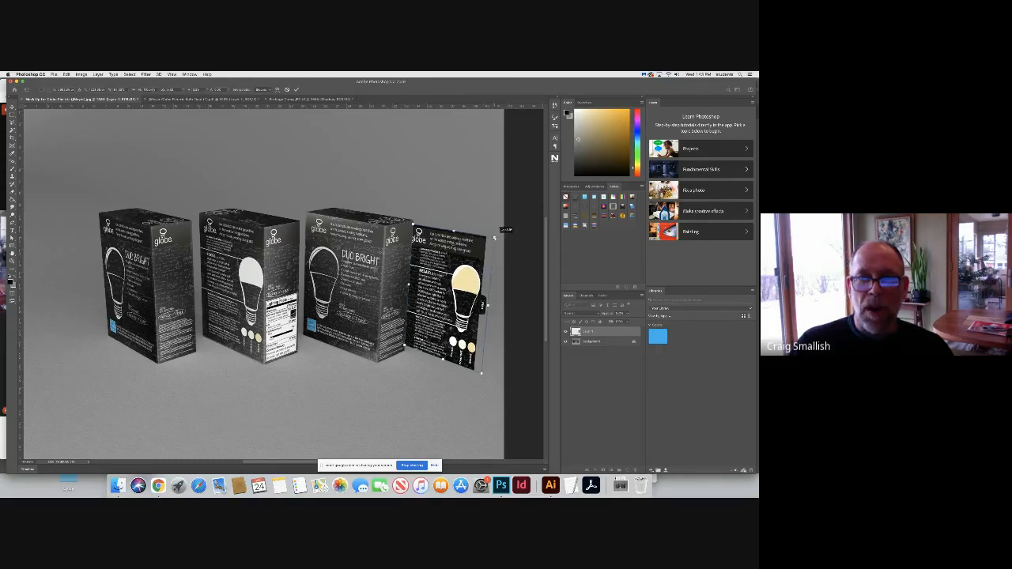
key("Return")
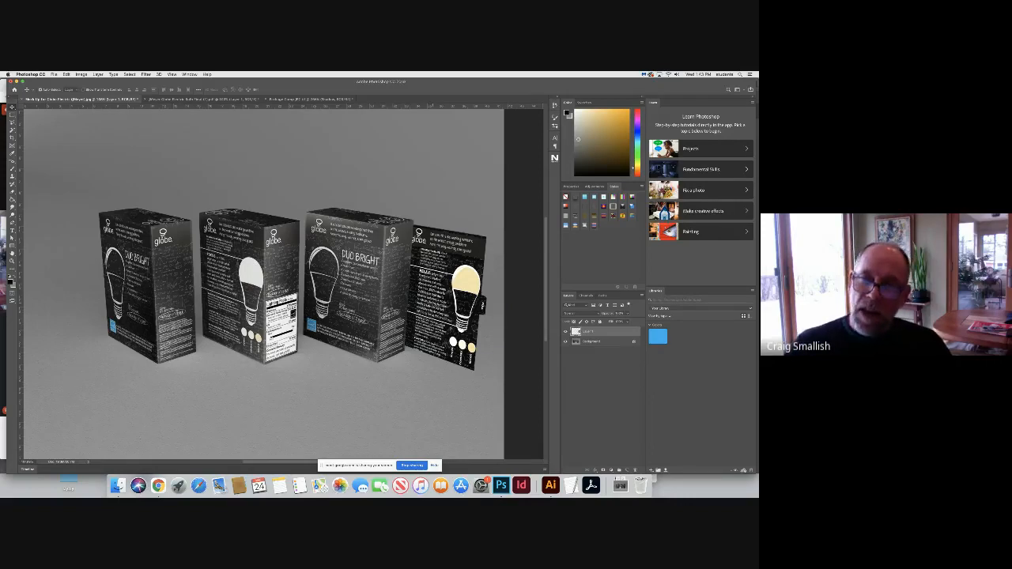
Step: Toggle the visibility of the background and Relax card layers to check that they are separate
left_click(565, 341)
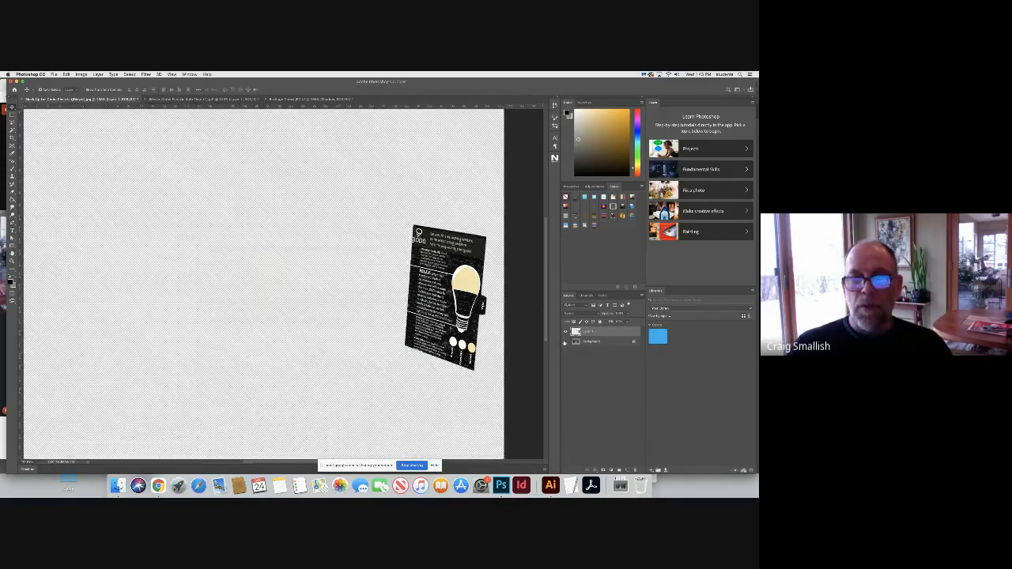
left_click(565, 342)
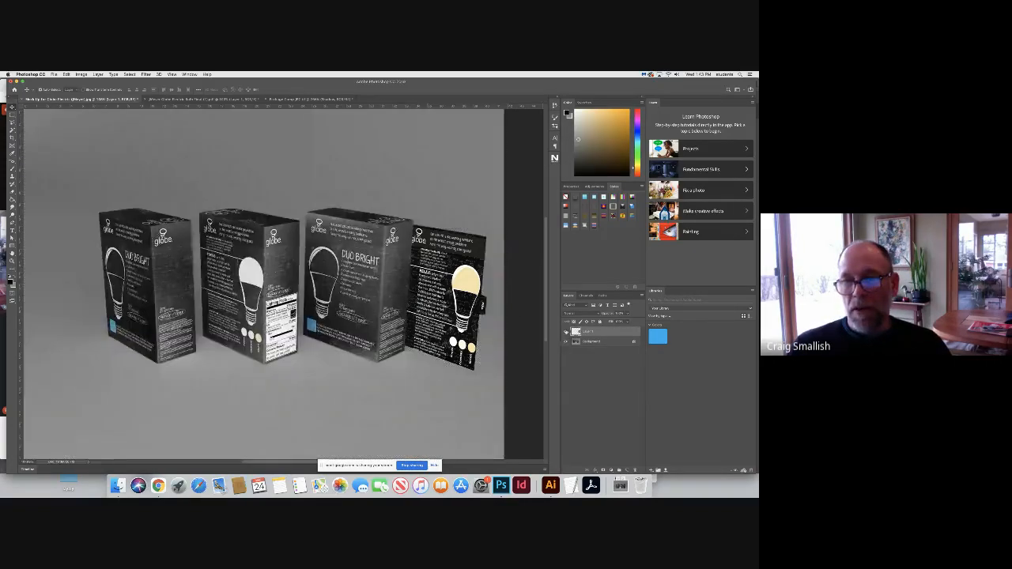
left_click(565, 331)
left_click(565, 331)
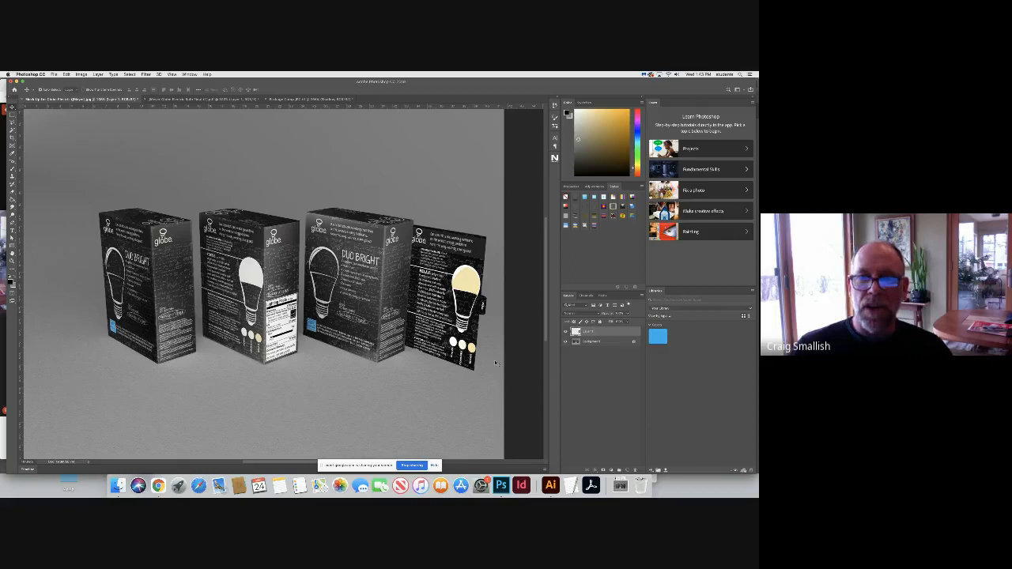
Step: Create a new layer named "shadow" above the Relax card layer
left_click(641, 296)
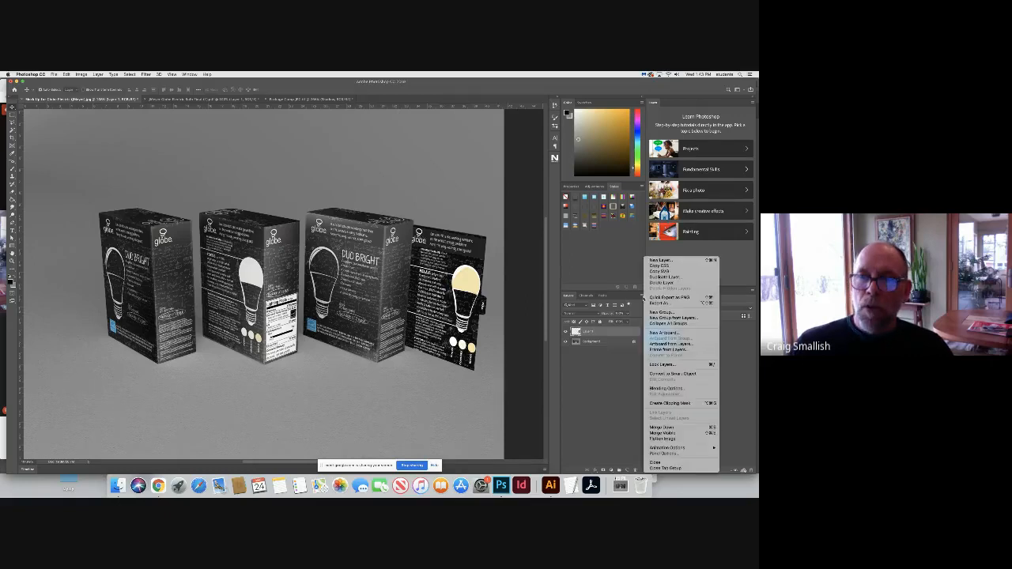
left_click(657, 260)
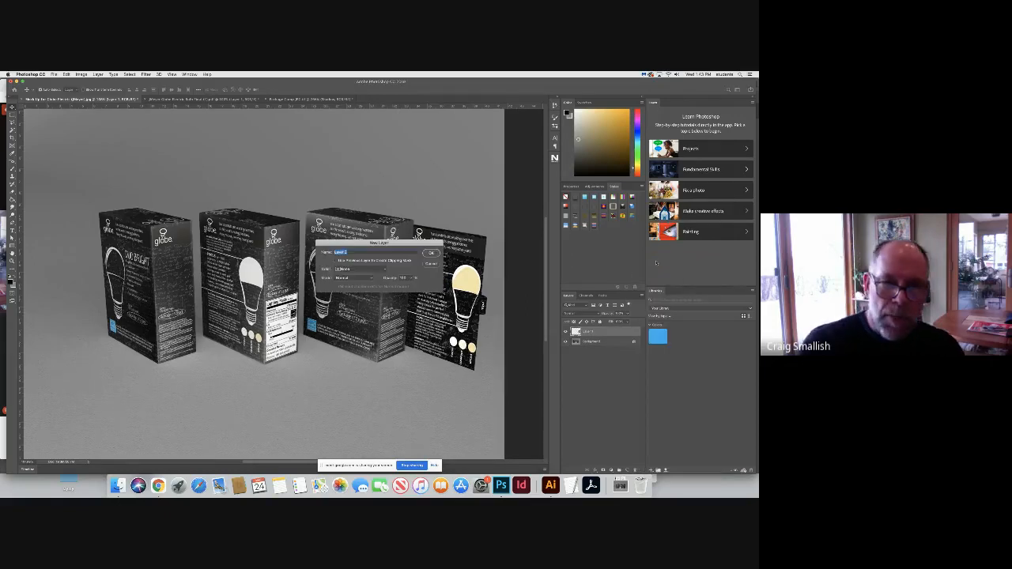
type("shadow")
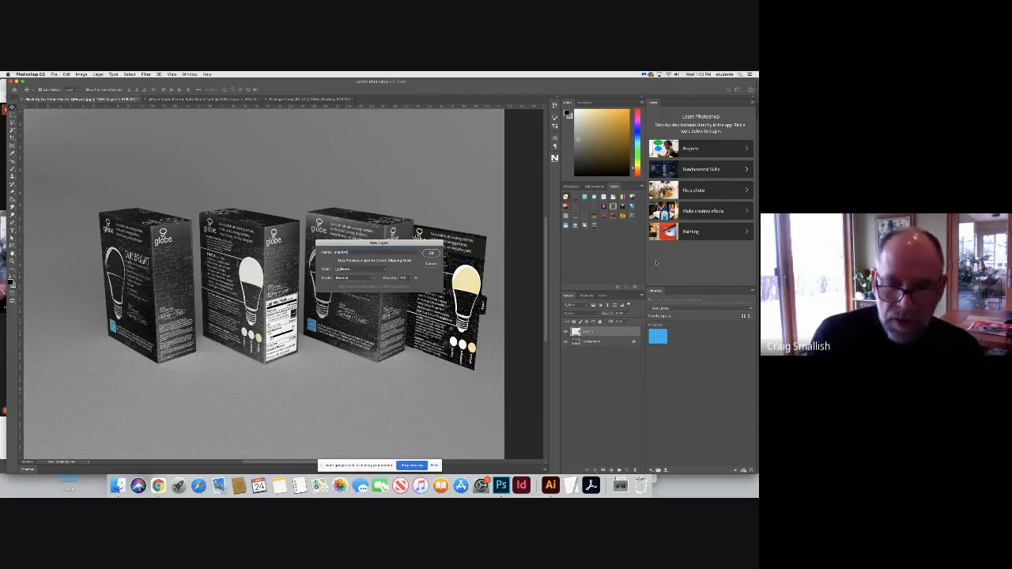
key("Return")
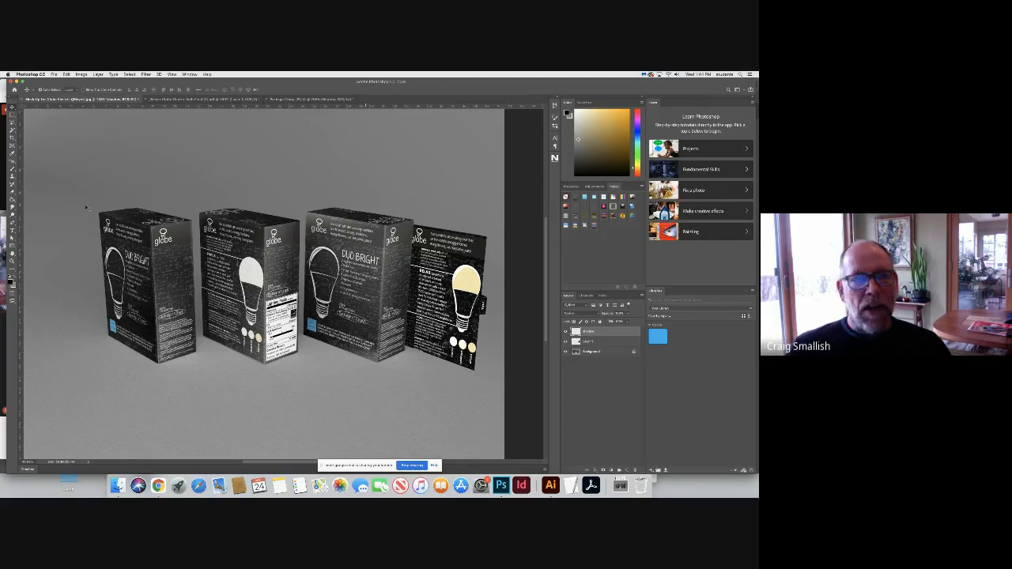
left_click(13, 169)
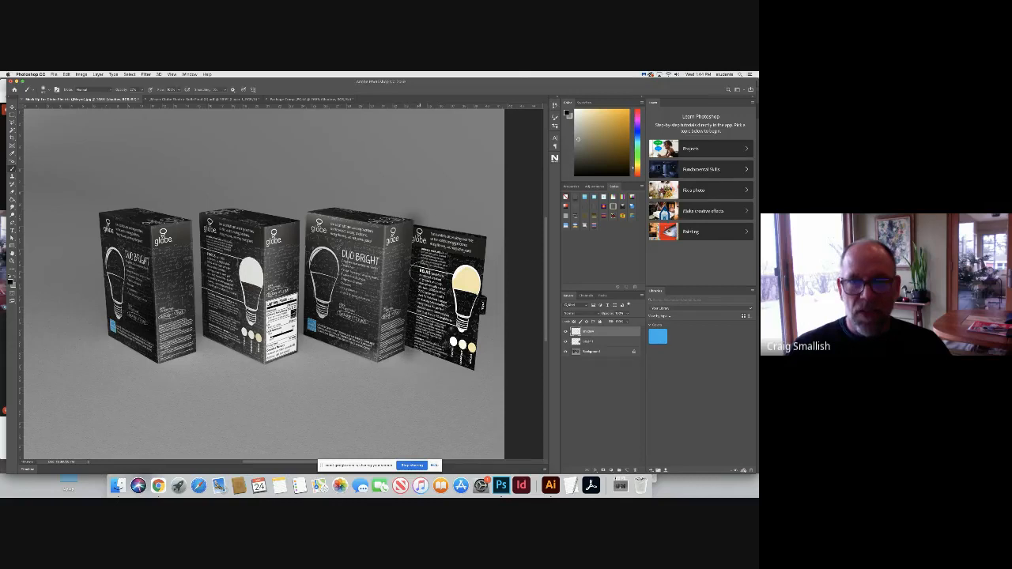
left_click(66, 74)
left_click(634, 352)
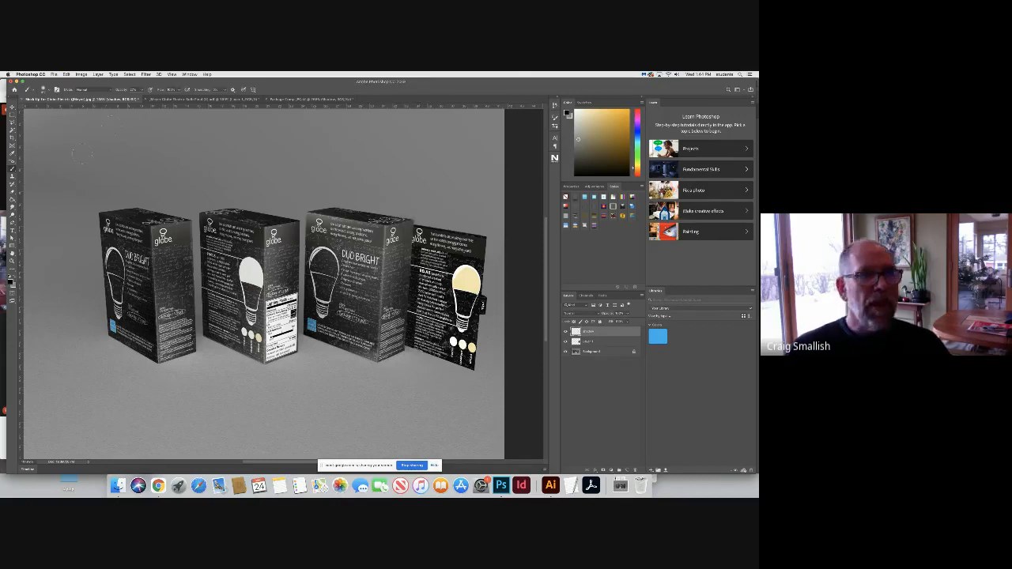
Step: Select only the Relax card's shape by picking the empty area of its layer with the Magic Wand and inverting the selection
key("w")
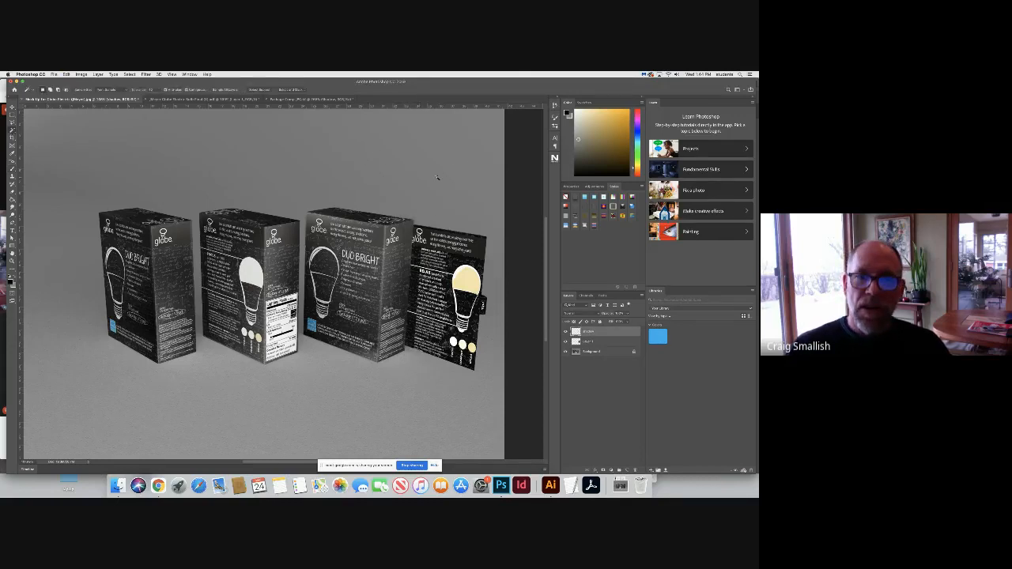
key("shift+w")
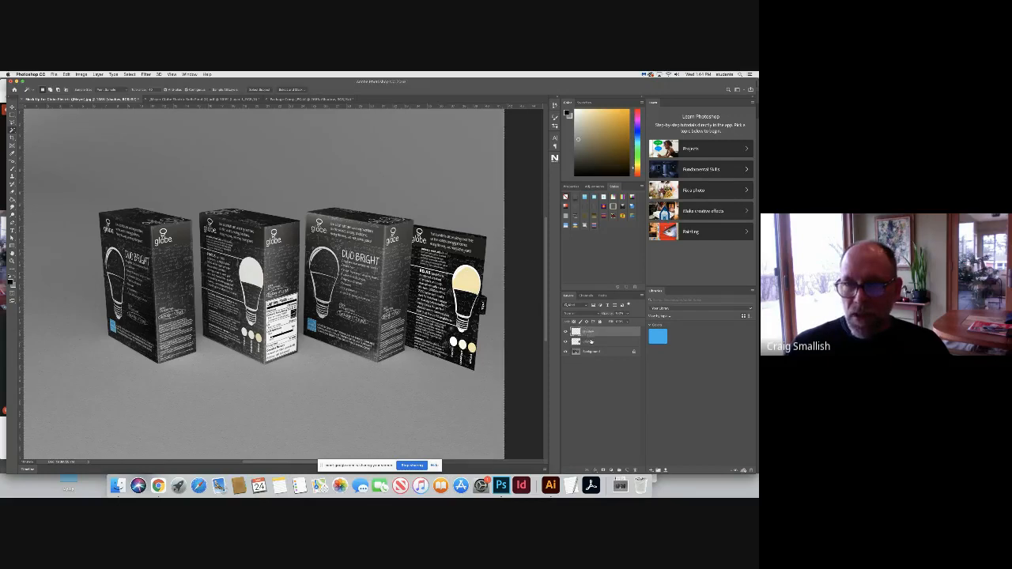
left_click(589, 342)
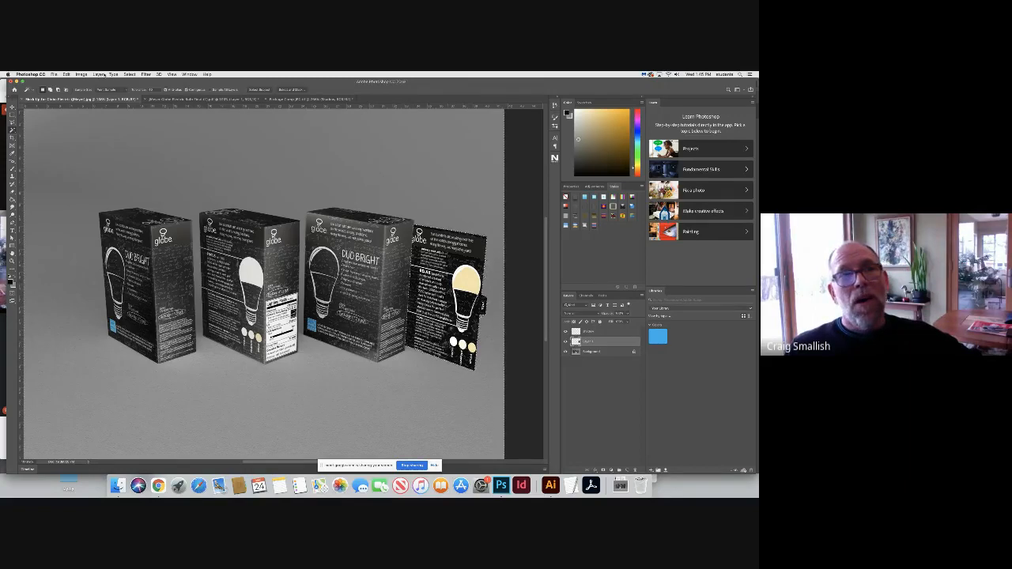
left_click(129, 75)
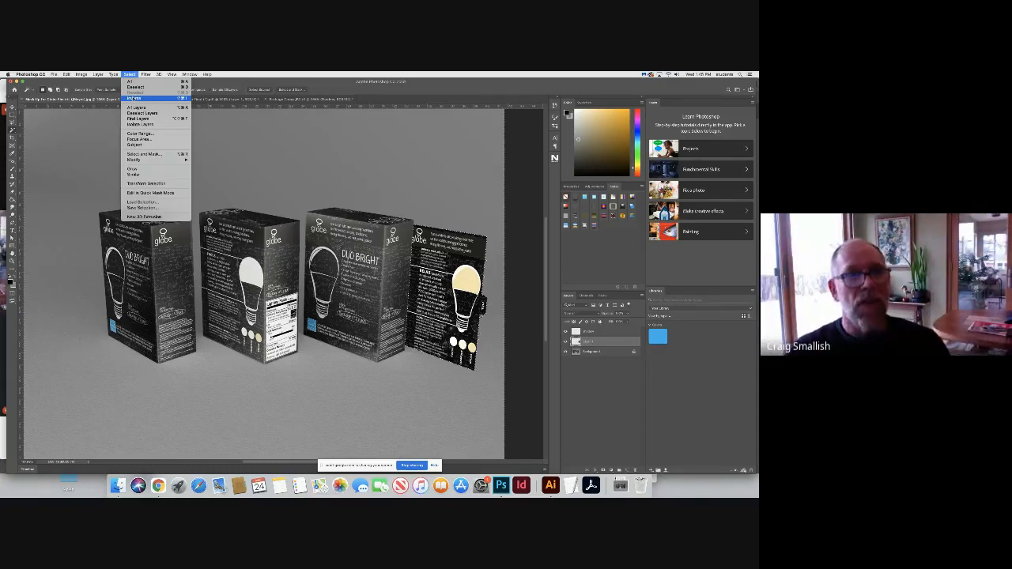
left_click(134, 98)
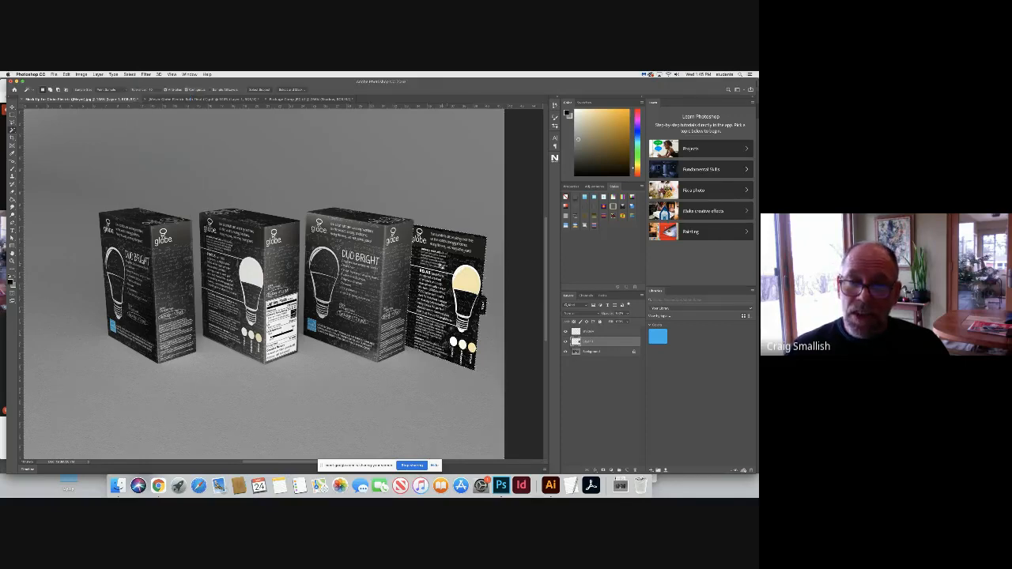
Step: Brush a soft black shadow on the shadow layer along the Relax card's edge beside the third box
left_click(593, 332)
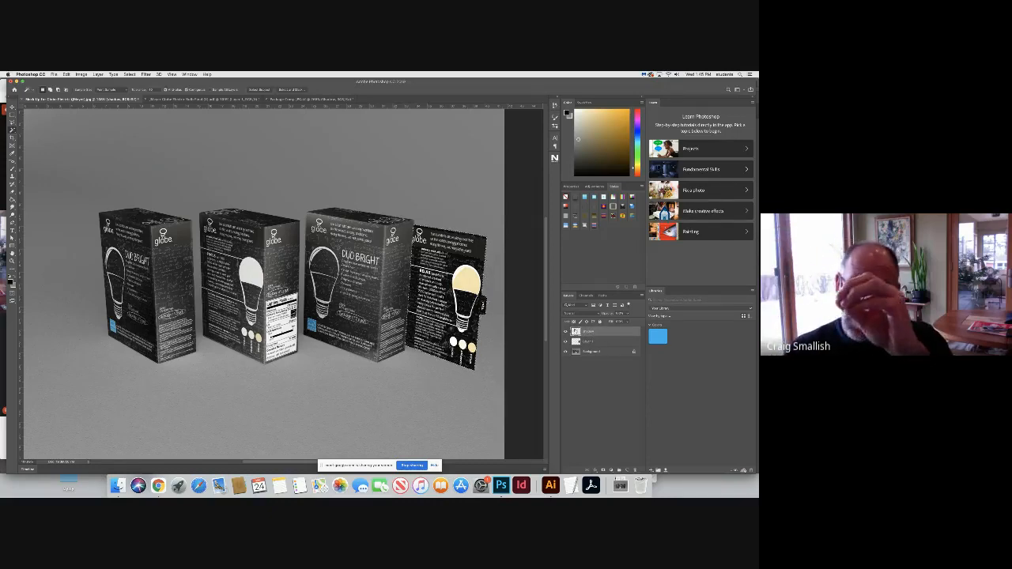
left_click(12, 168)
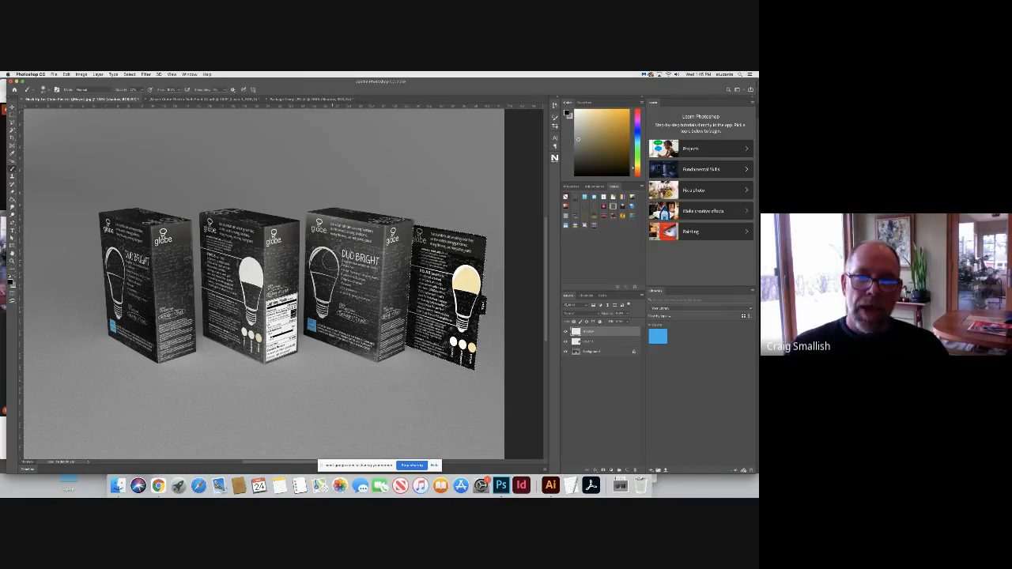
Step: Isolate the painted shadow by hiding the card and background layers, check it up close, and show both layers again
key("z")
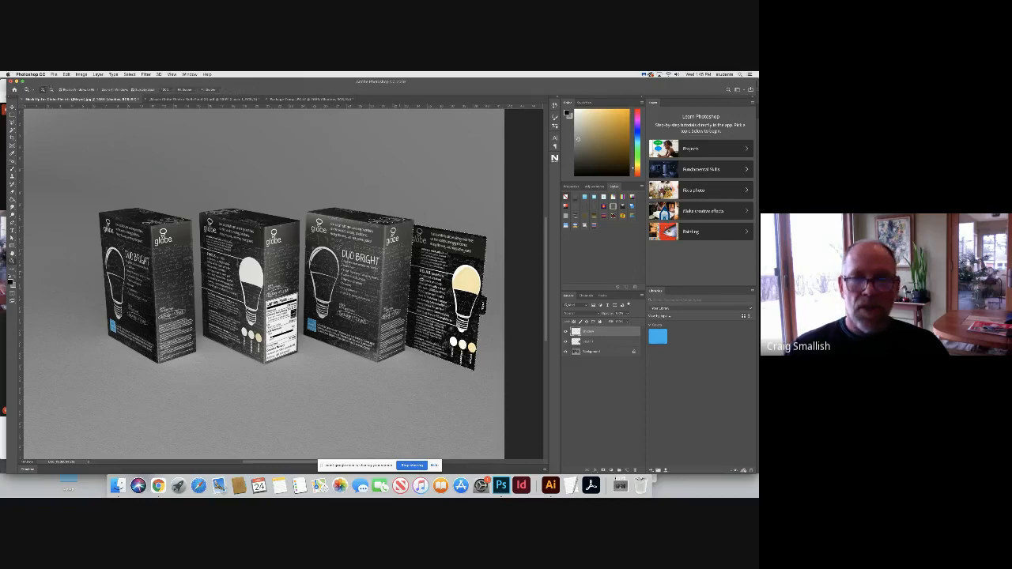
left_click(422, 280)
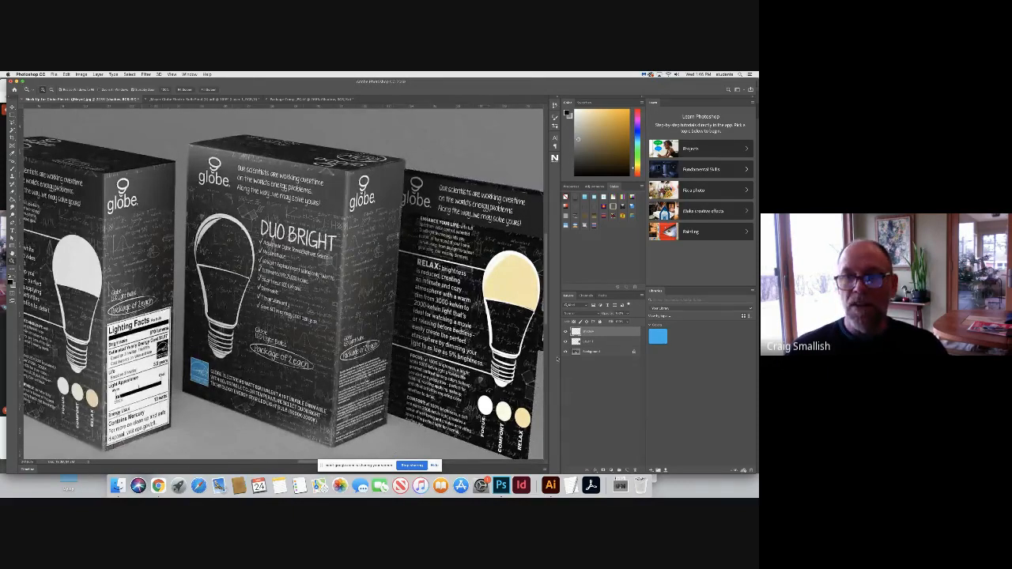
left_click(565, 342)
left_click(566, 350)
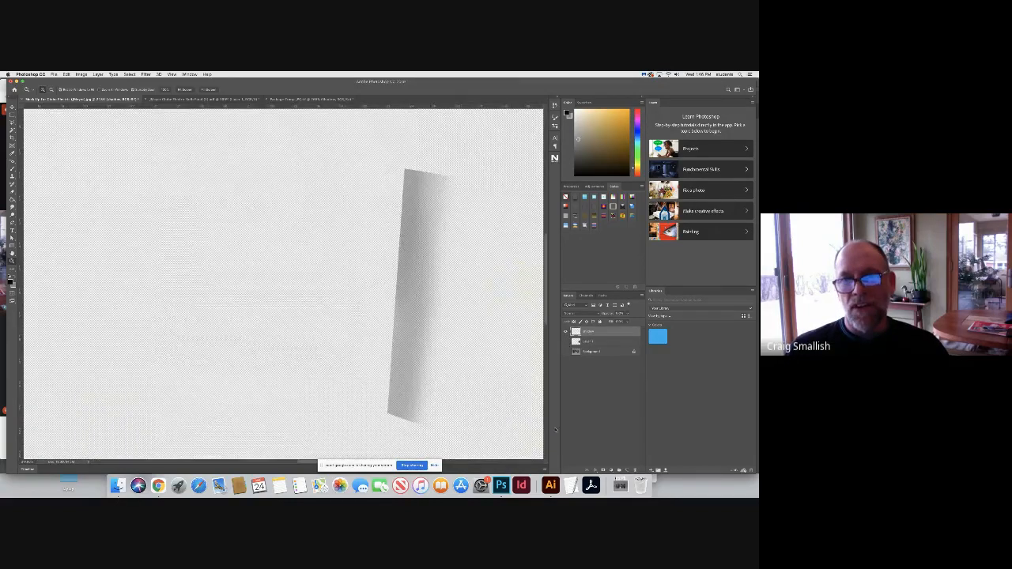
left_click(566, 341)
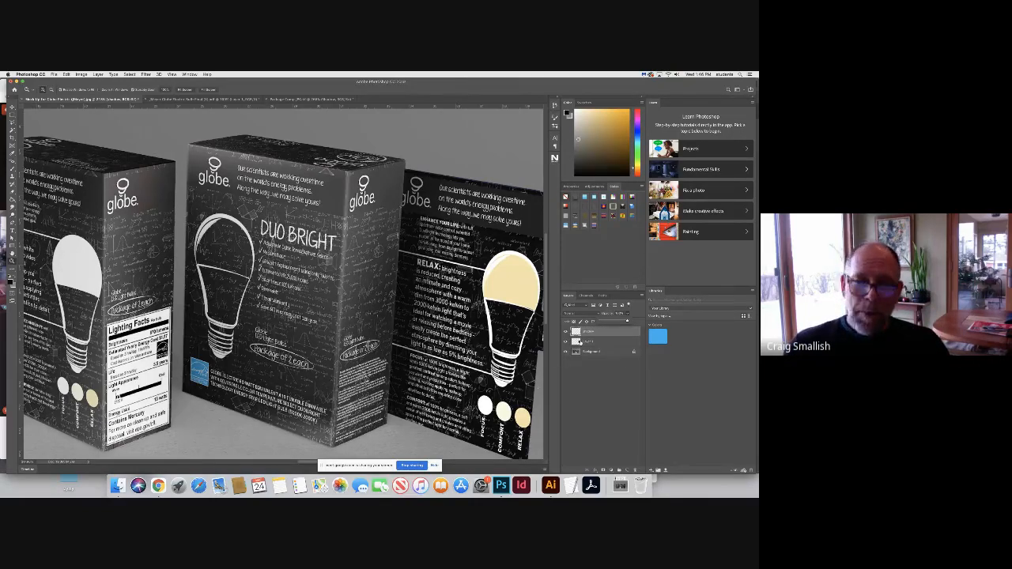
Step: Lighten the Relax card layer slightly by raising its Lightness with a Hue/Saturation adjustment
left_click(71, 273)
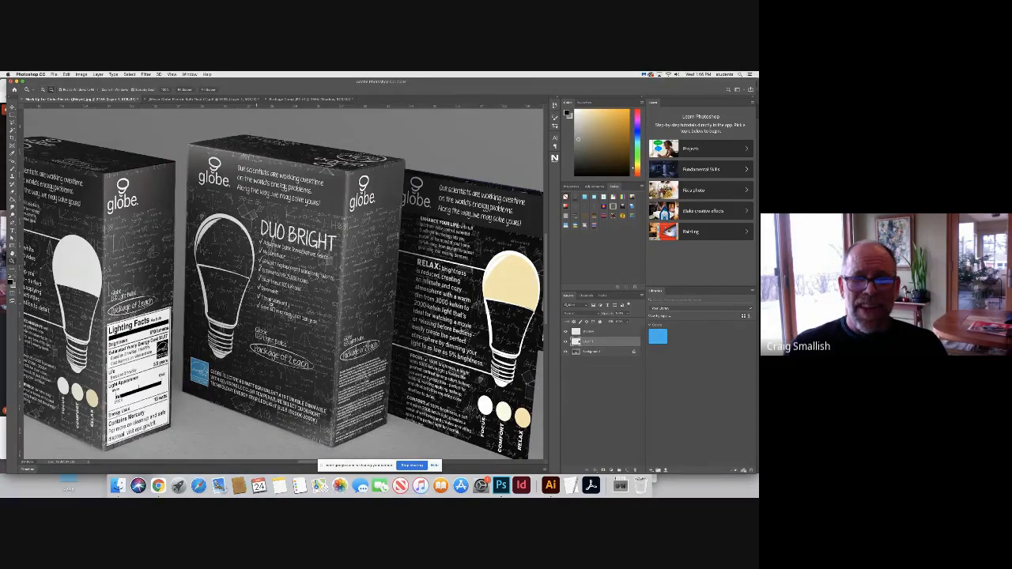
key("super+minus")
key("super+minus")
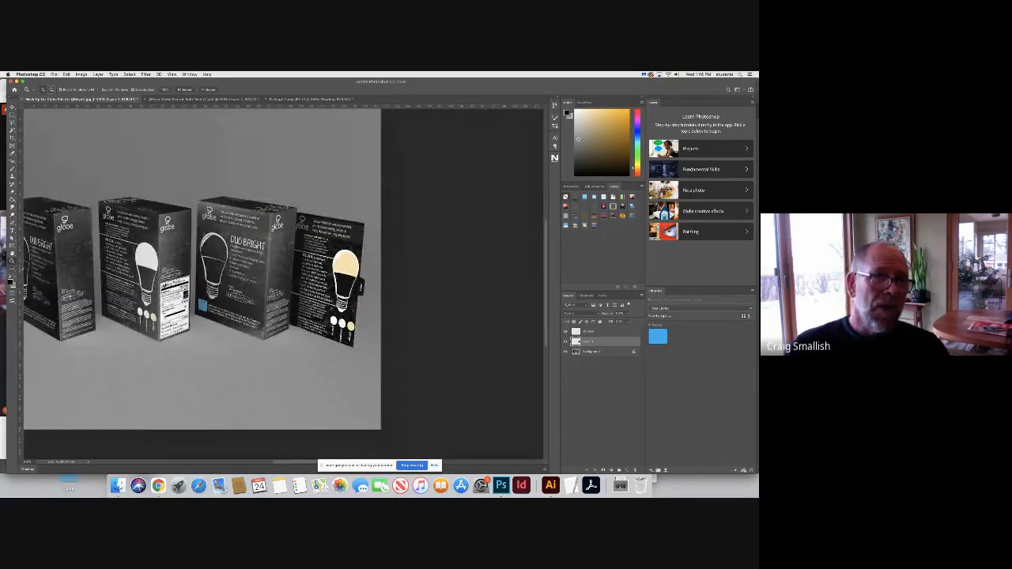
key("super+0")
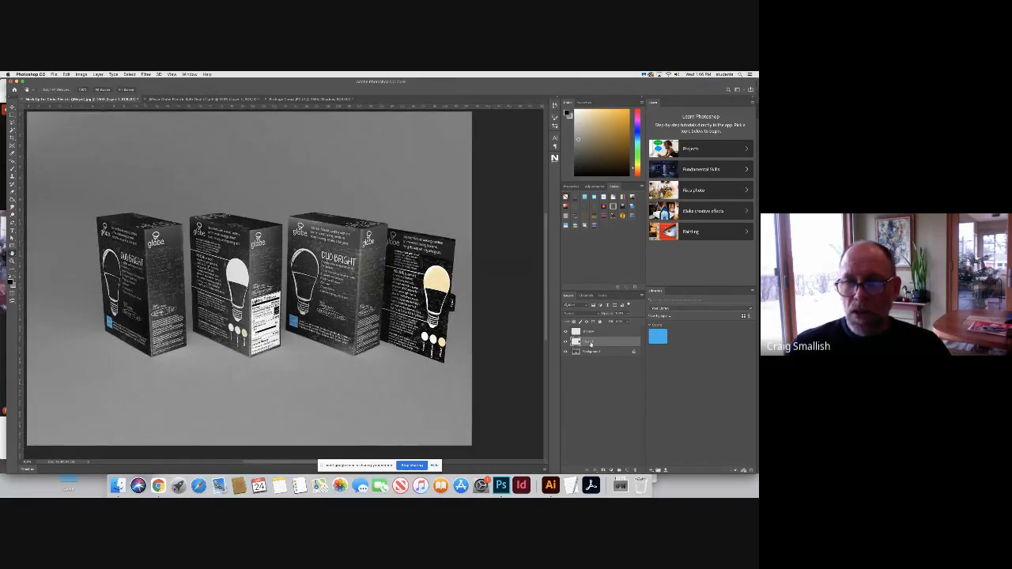
left_click(81, 74)
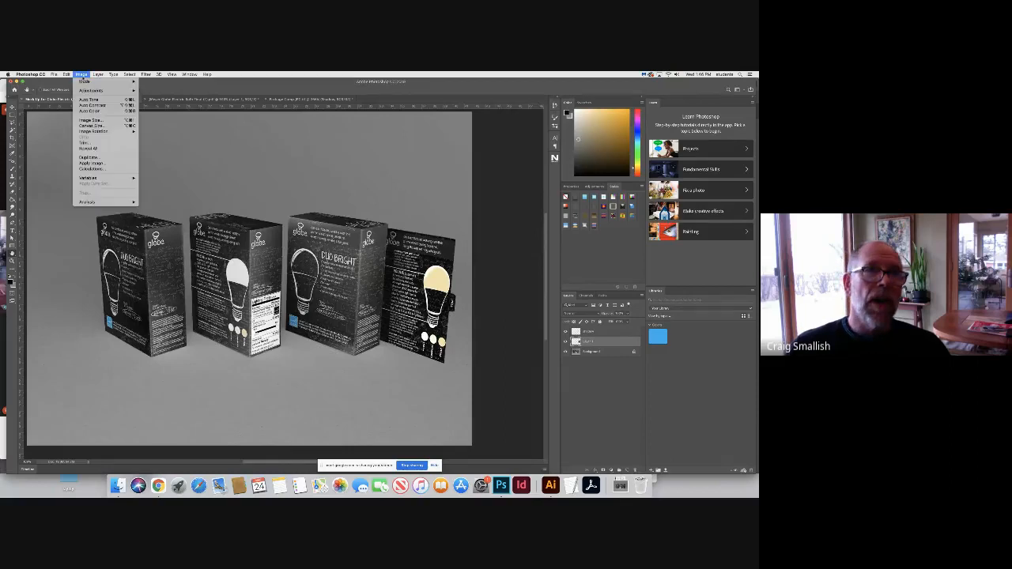
mouse_move(99, 90)
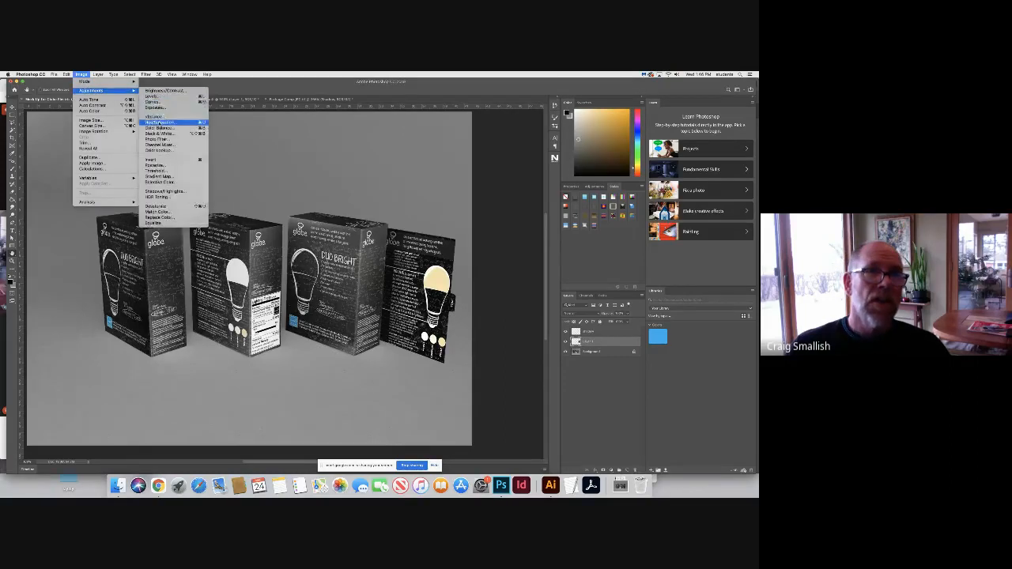
left_click(158, 122)
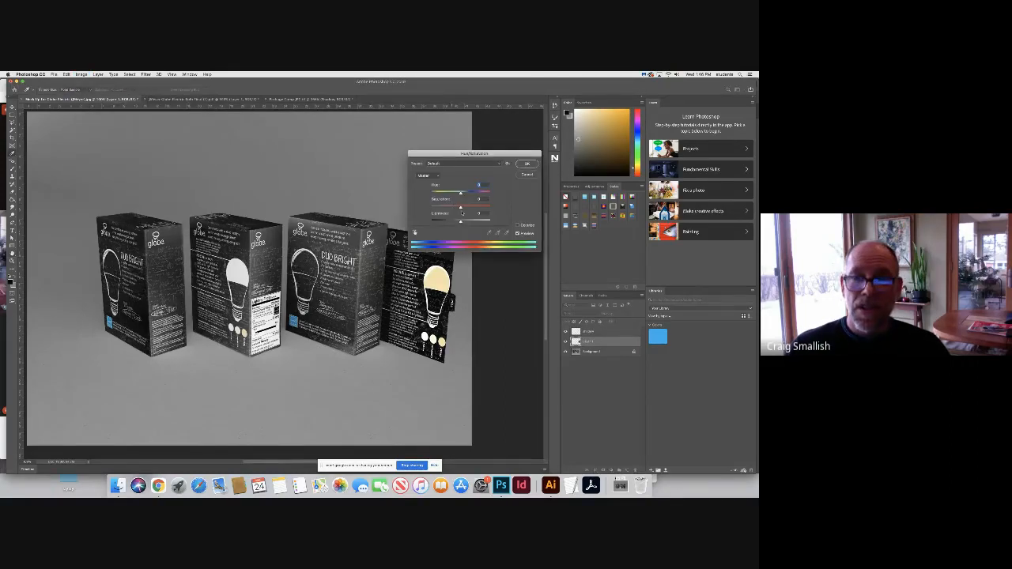
left_click_drag(461, 222, 464, 222)
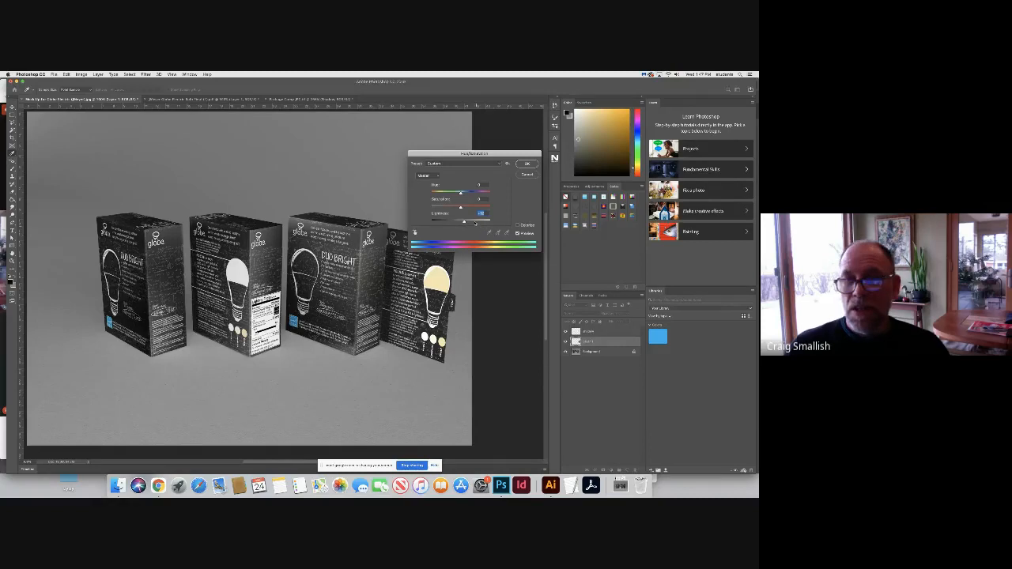
left_click(527, 163)
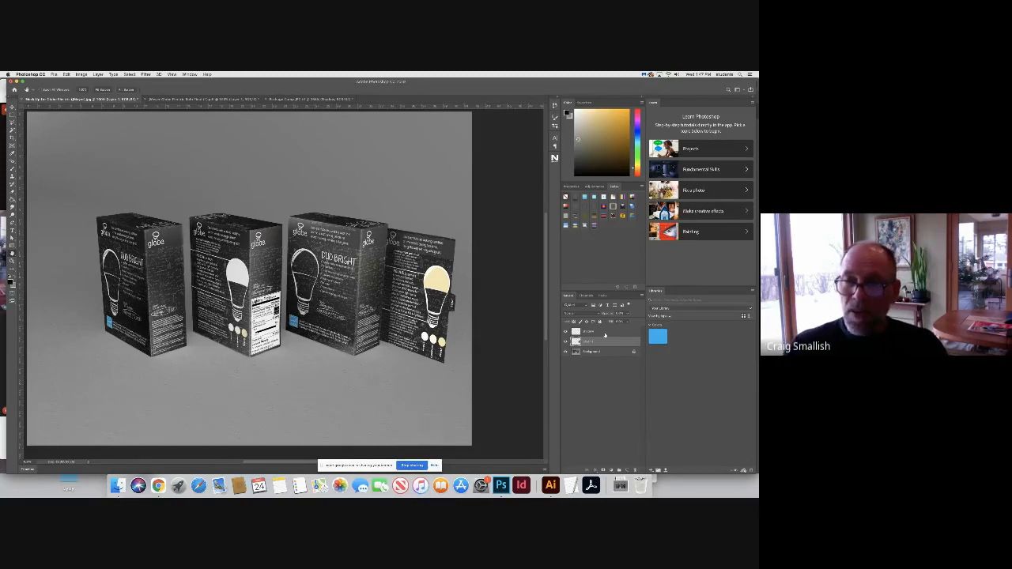
Step: Select the shadow and Relax card layers together and nudge them slightly with the Move tool
left_click(604, 334)
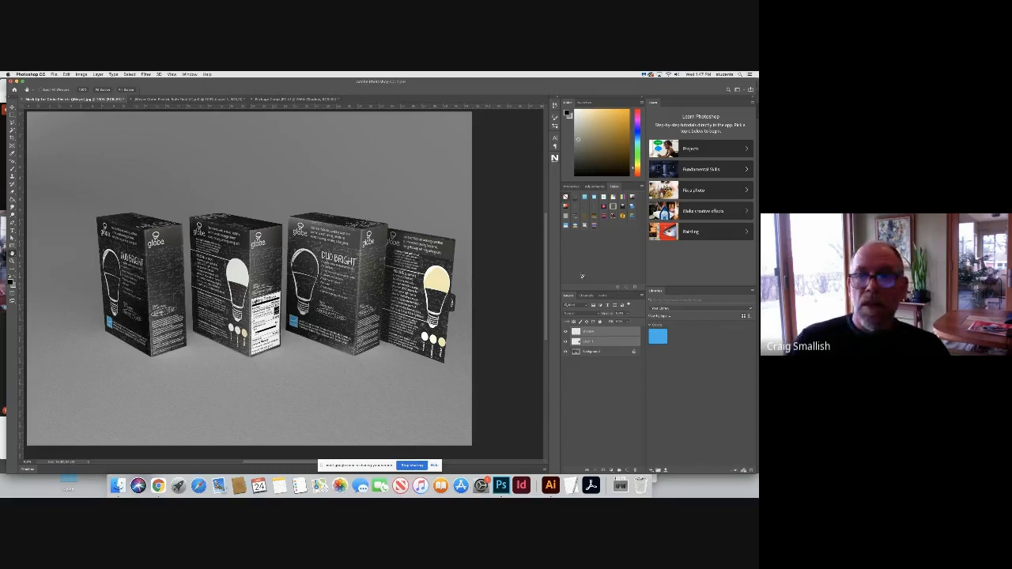
left_click(11, 106)
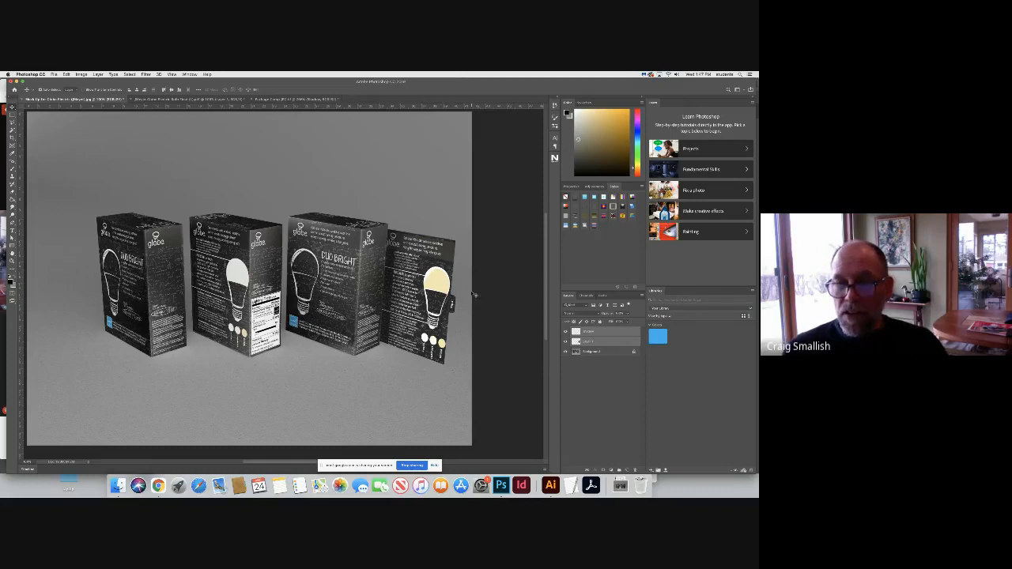
double_click(590, 351)
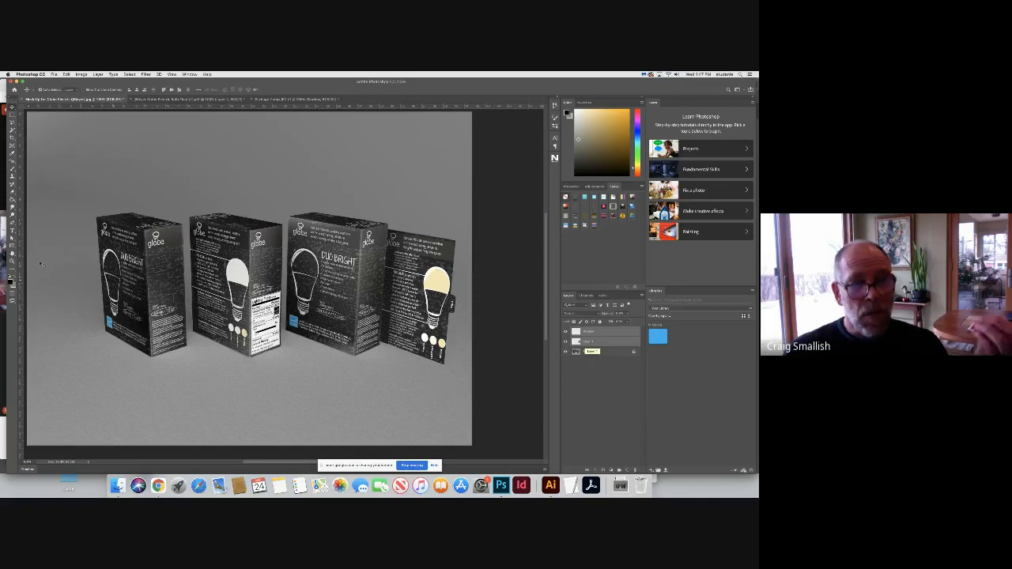
key("Return")
Step: Examine up close the edges of the third box and how the Relax card meets its side
scroll(478, 334, "up", 10)
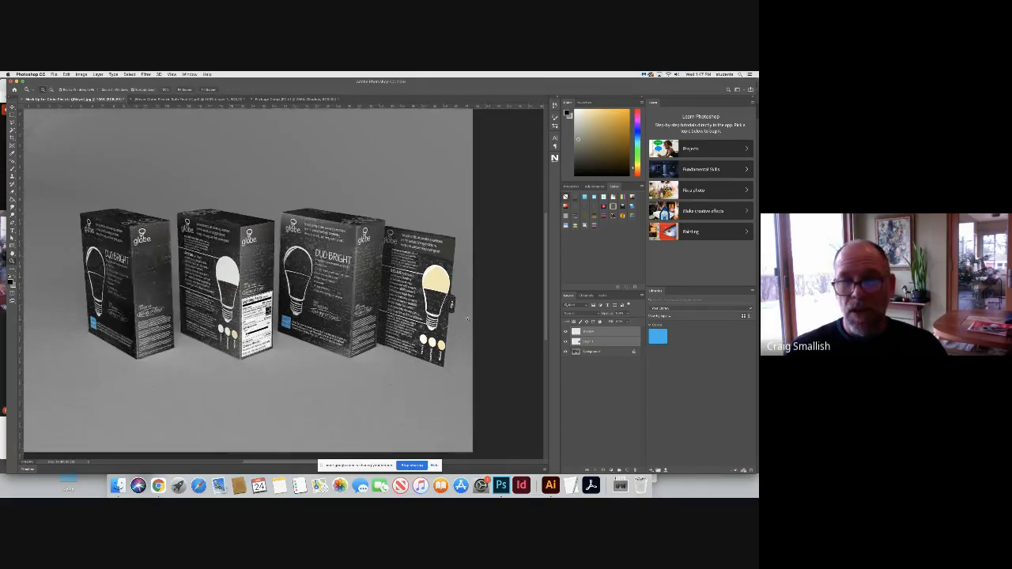
scroll(478, 336, "down", 6)
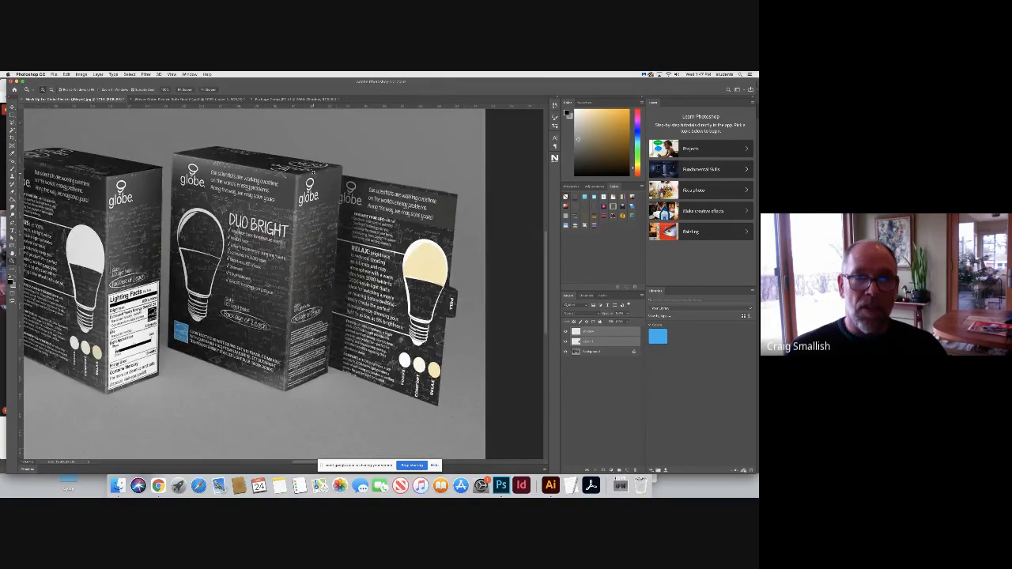
scroll(313, 170, "up", 8)
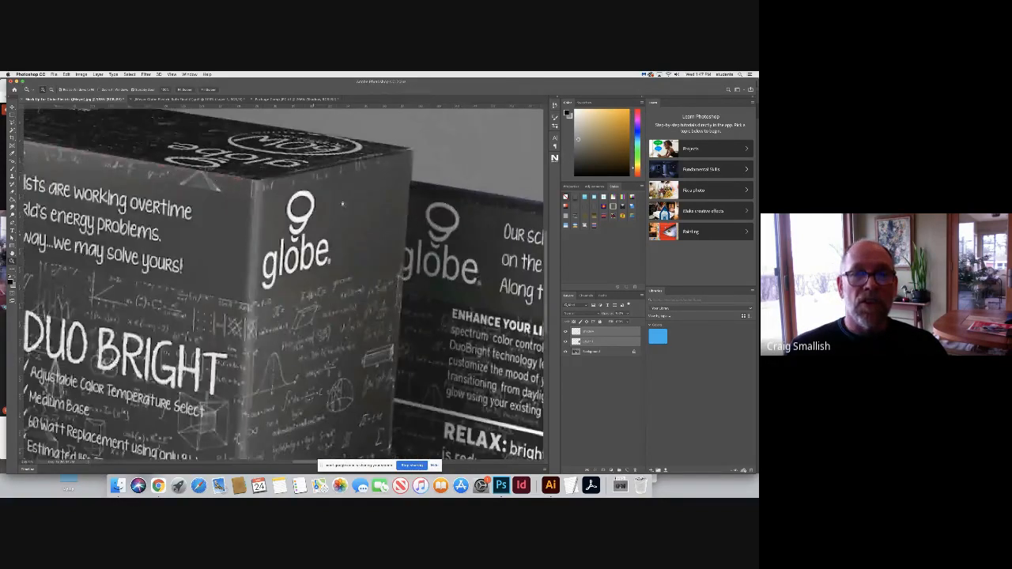
scroll(341, 204, "up", 5)
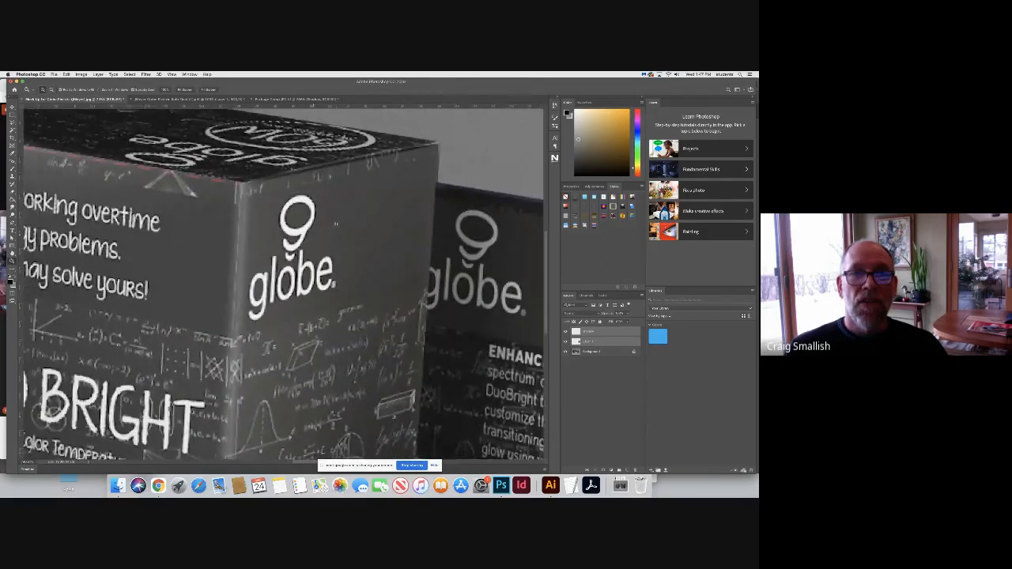
key("super+0")
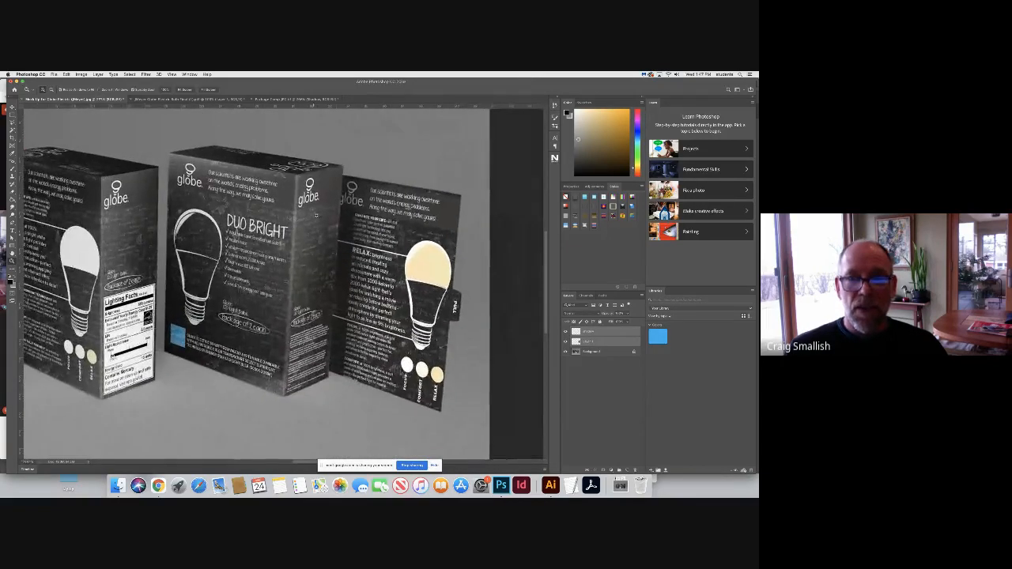
Step: Duplicate the Relax card layer and place the copy beneath the original in the layer order
left_click(585, 338)
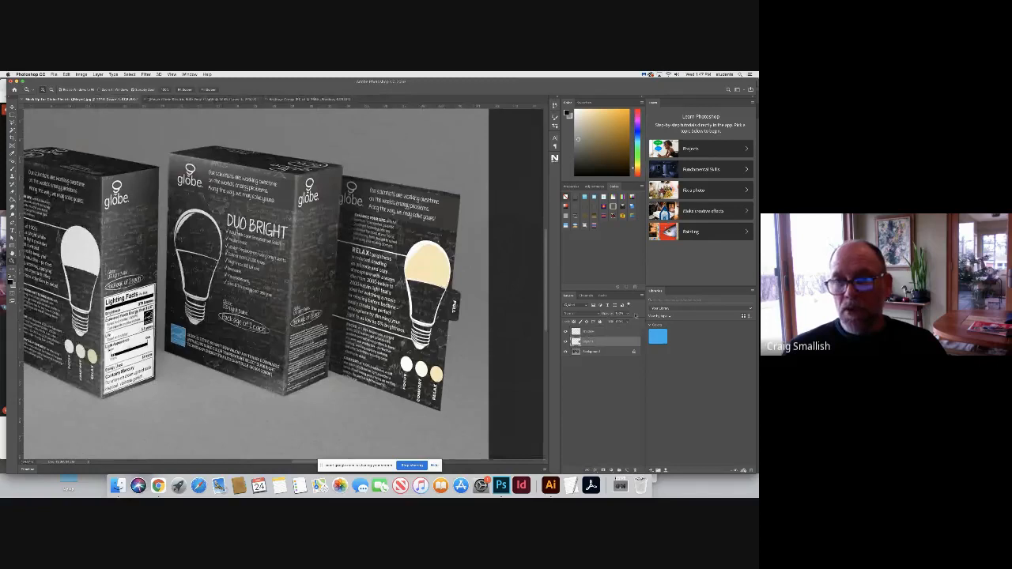
left_click(639, 295)
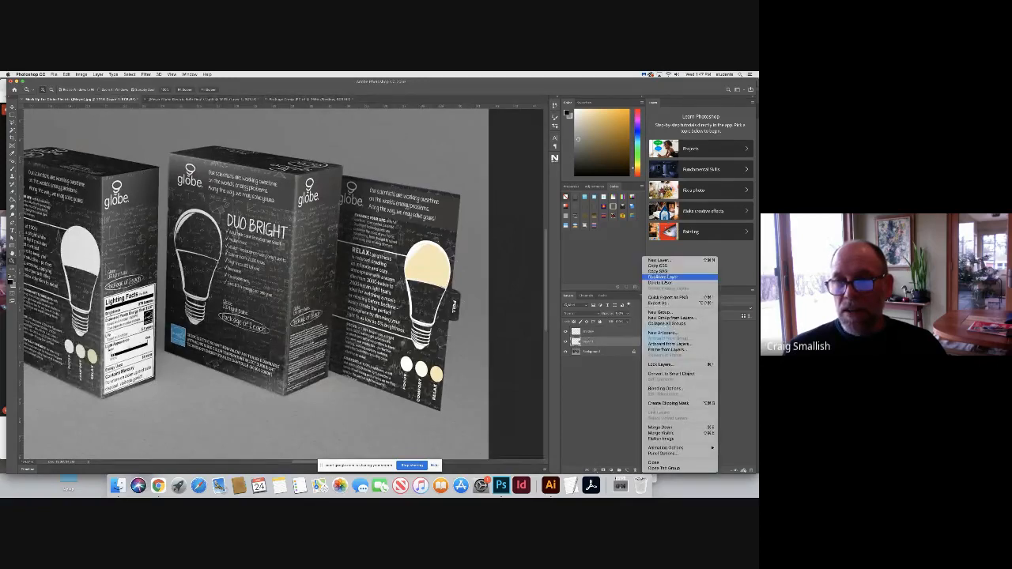
left_click(662, 277)
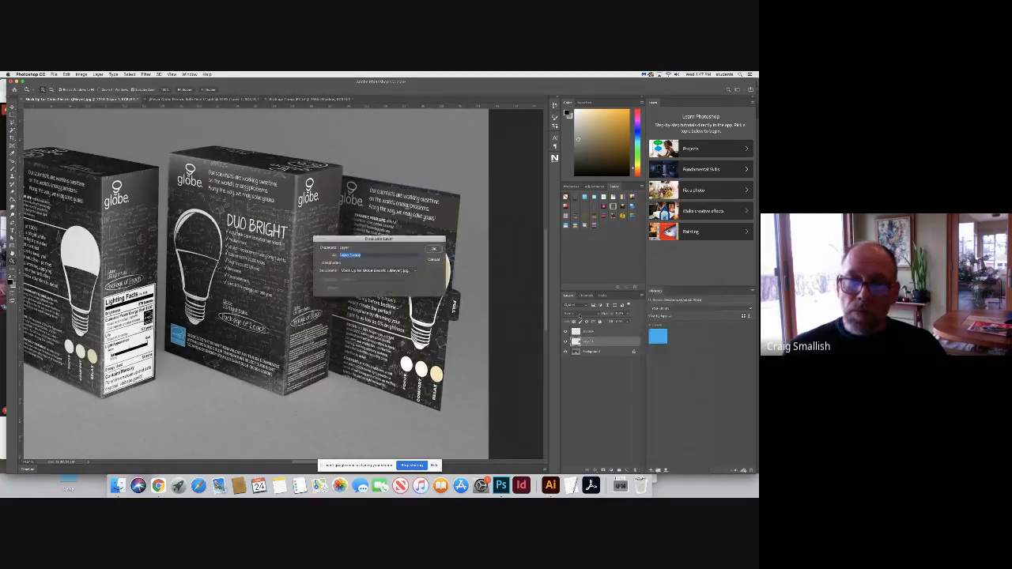
left_click(435, 254)
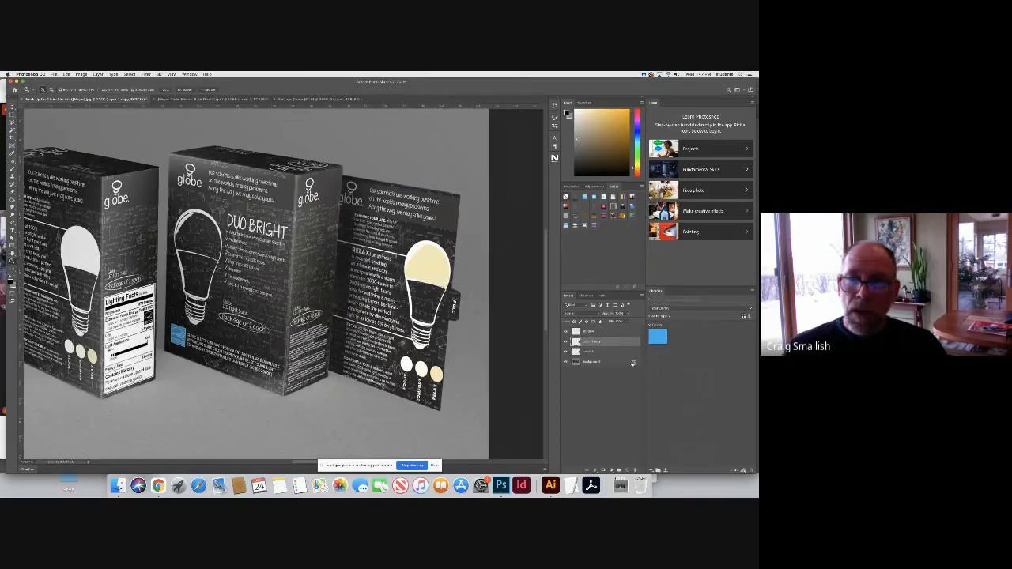
left_click_drag(598, 342, 595, 353)
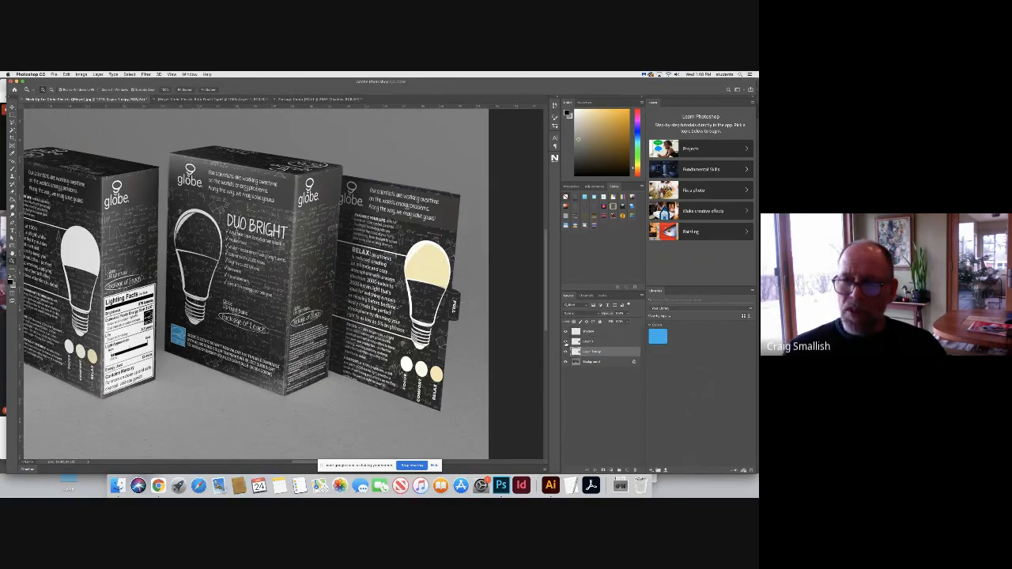
Step: Hide the shadow and original Relax card layers and invert the colors of the card copy
left_click(565, 332)
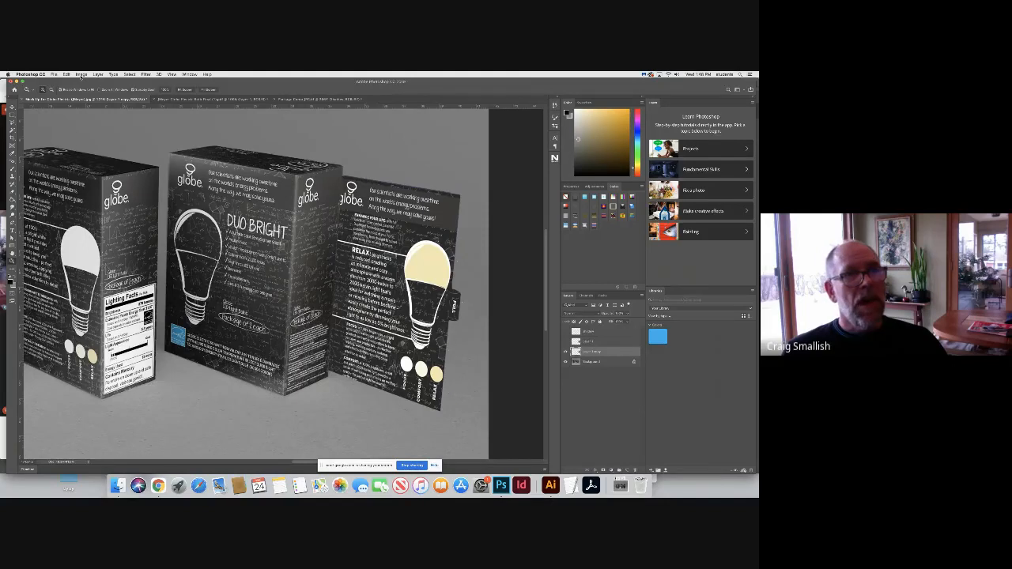
left_click(97, 74)
mouse_move(82, 74)
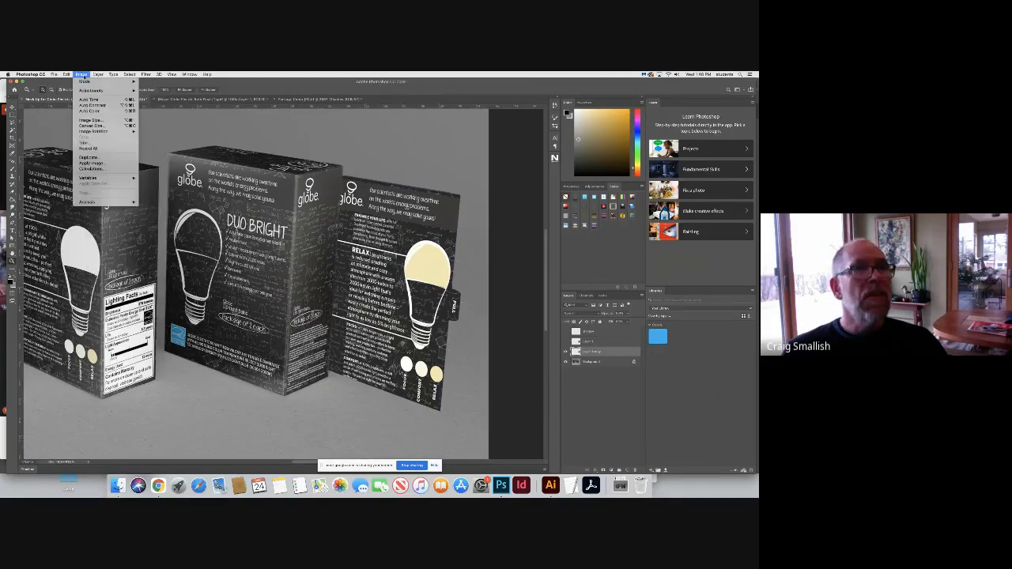
mouse_move(93, 90)
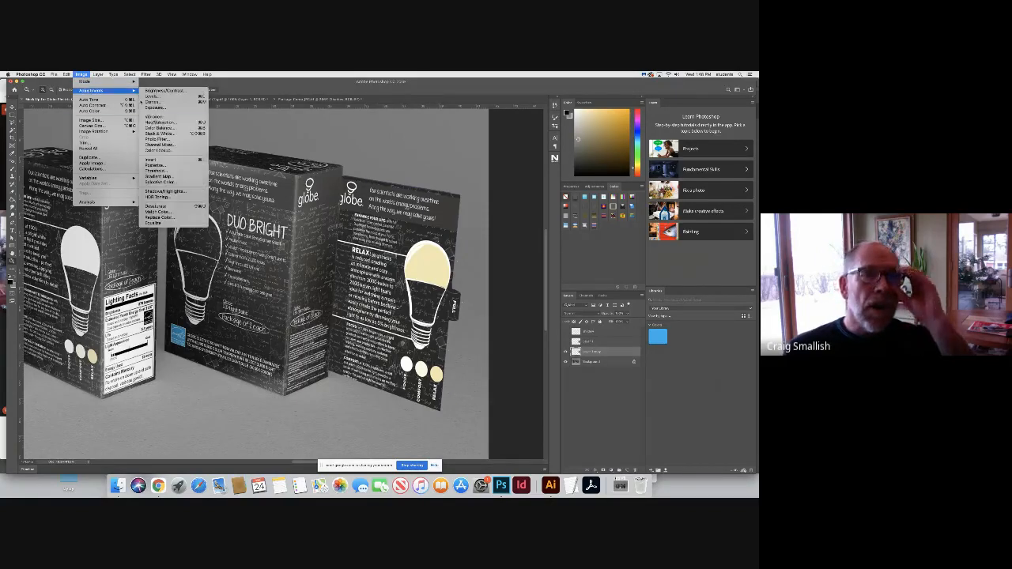
left_click(154, 160)
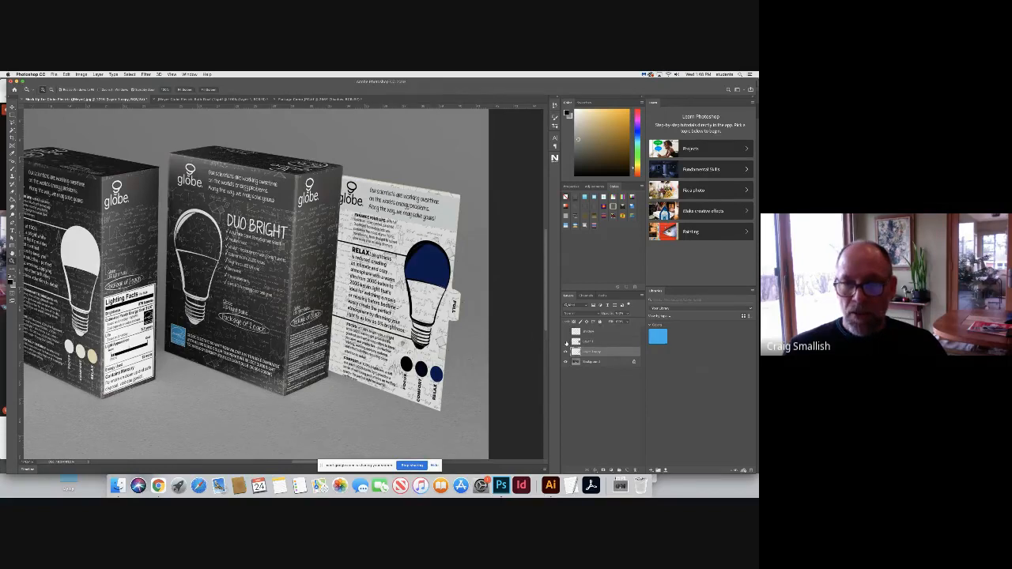
Step: Show the hidden layers again and nudge the inverted copy outward to give the Relax card a thin light edge
left_click(566, 341)
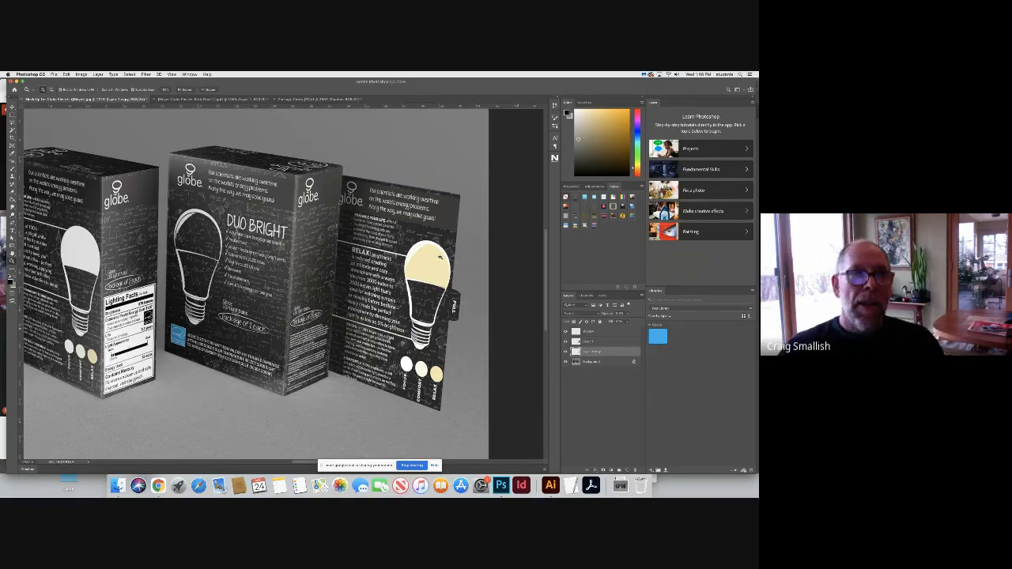
key("w")
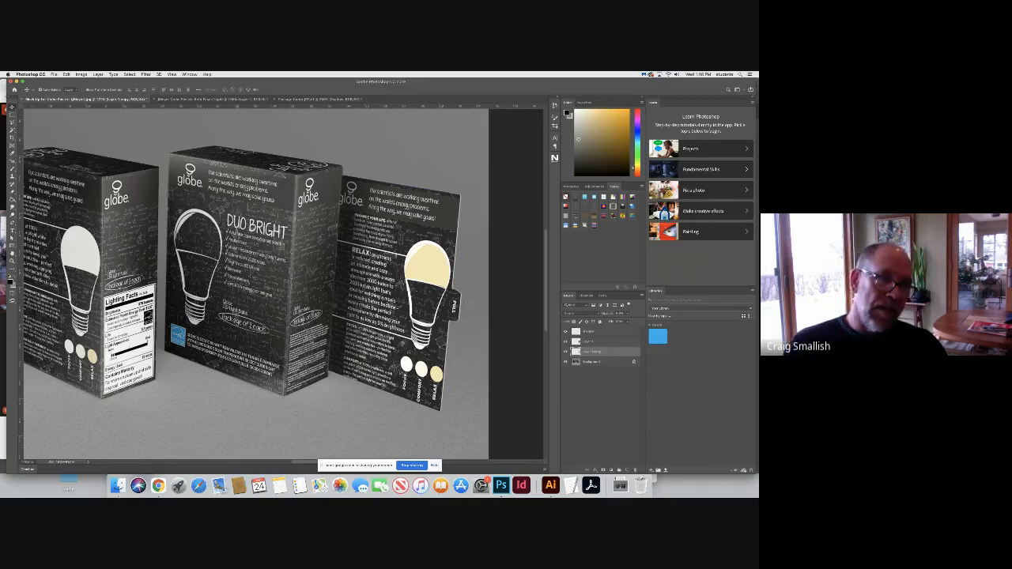
Step: Inspect the card's thin light edge up close and hide the original card layer to compare the copy's offset
key("z")
left_click_drag(441, 372, 473, 362)
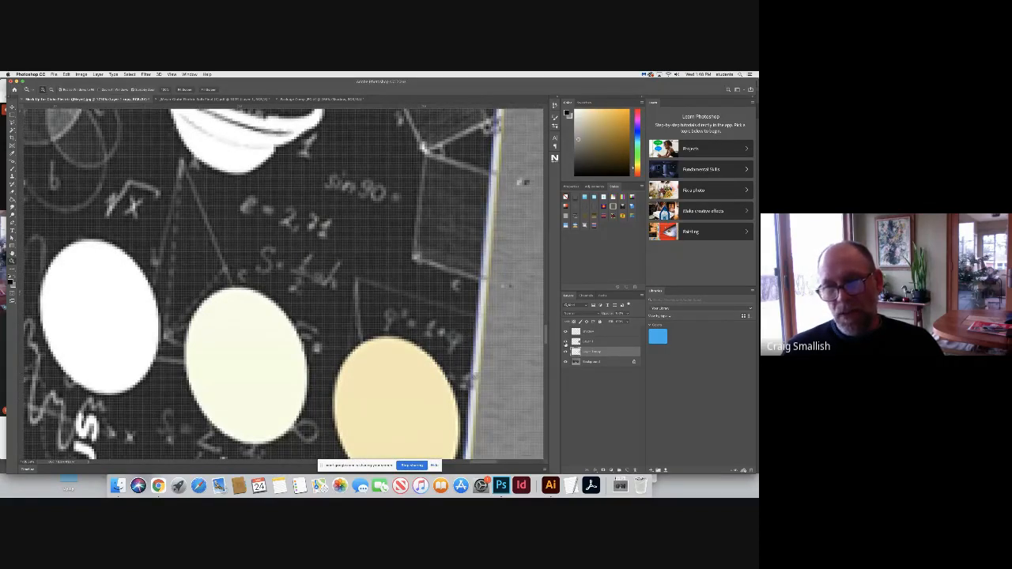
key("super+i")
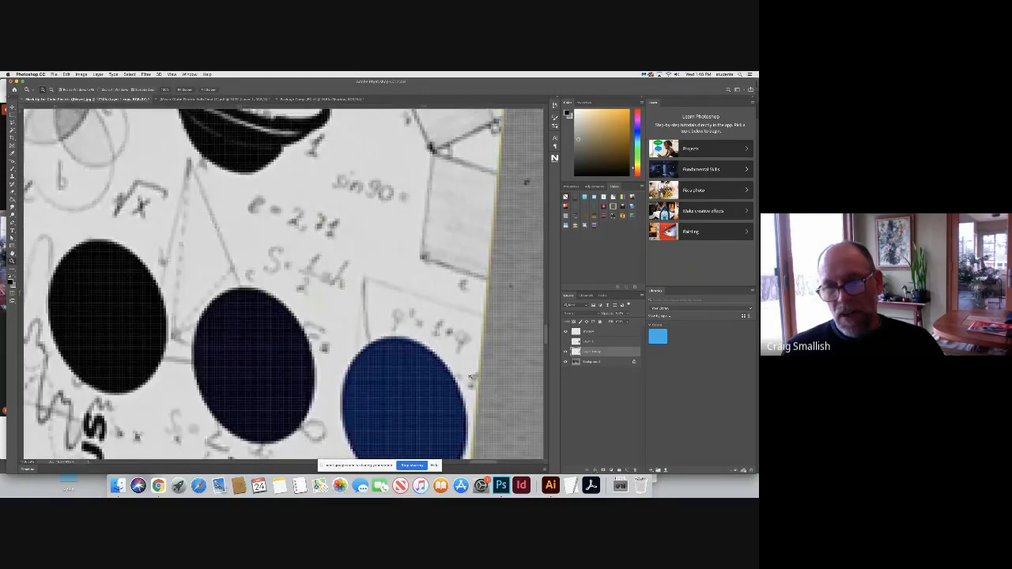
Step: Show the original Relax card layer again and review the light-edged card together with the full row of packages
key("super+i")
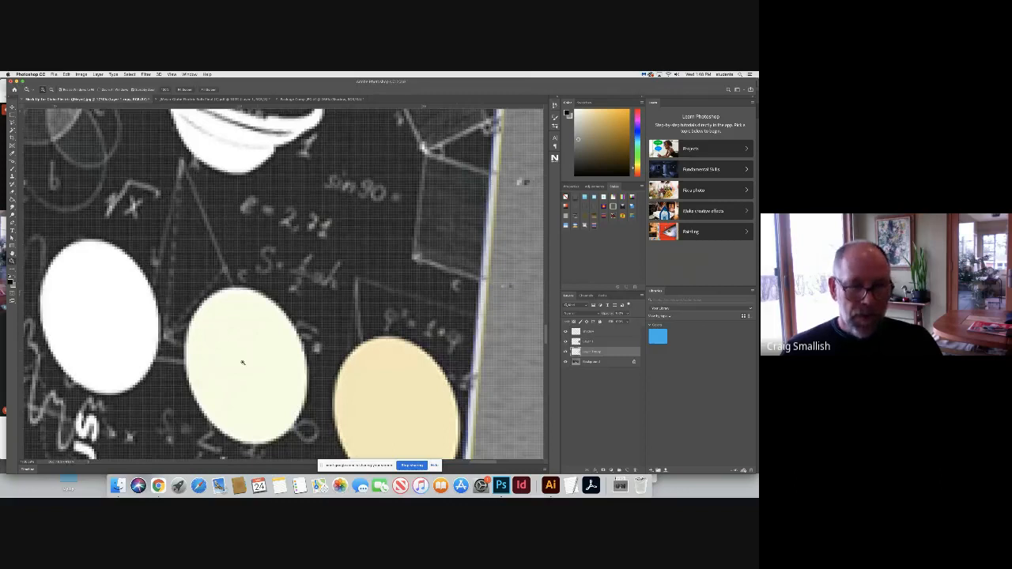
scroll(323, 360, "down", 5)
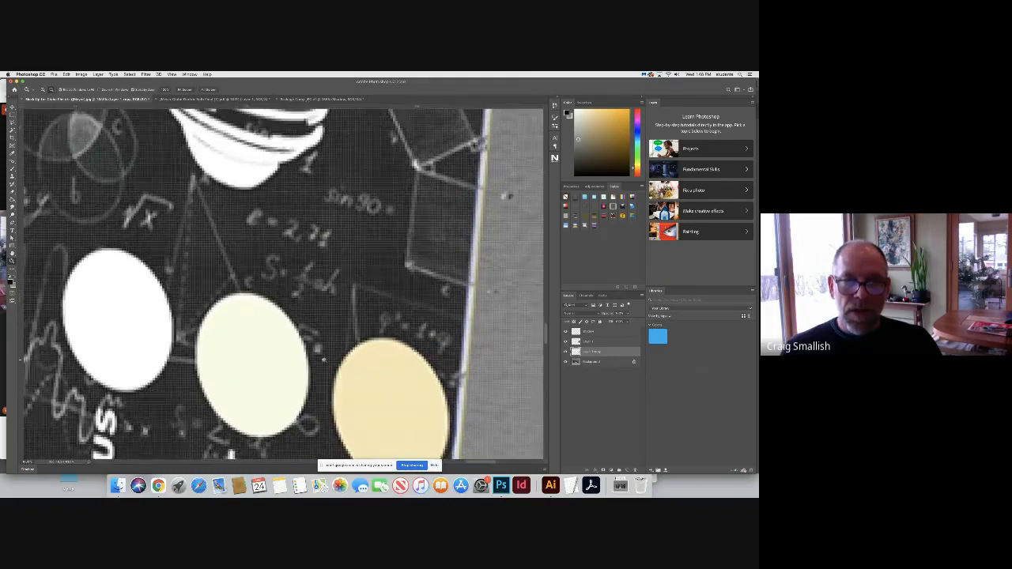
scroll(323, 360, "down", 4)
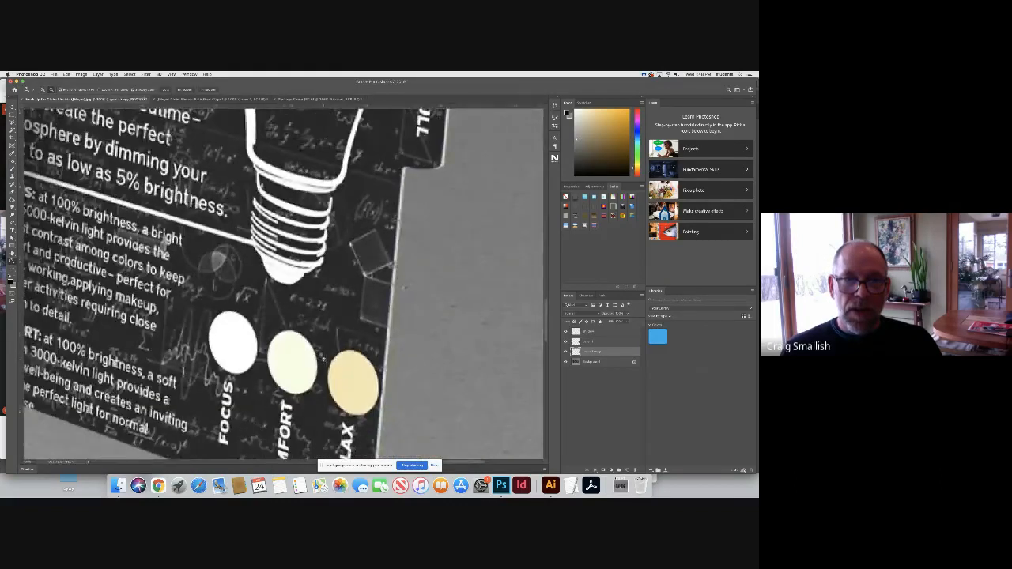
scroll(323, 359, "down", 3)
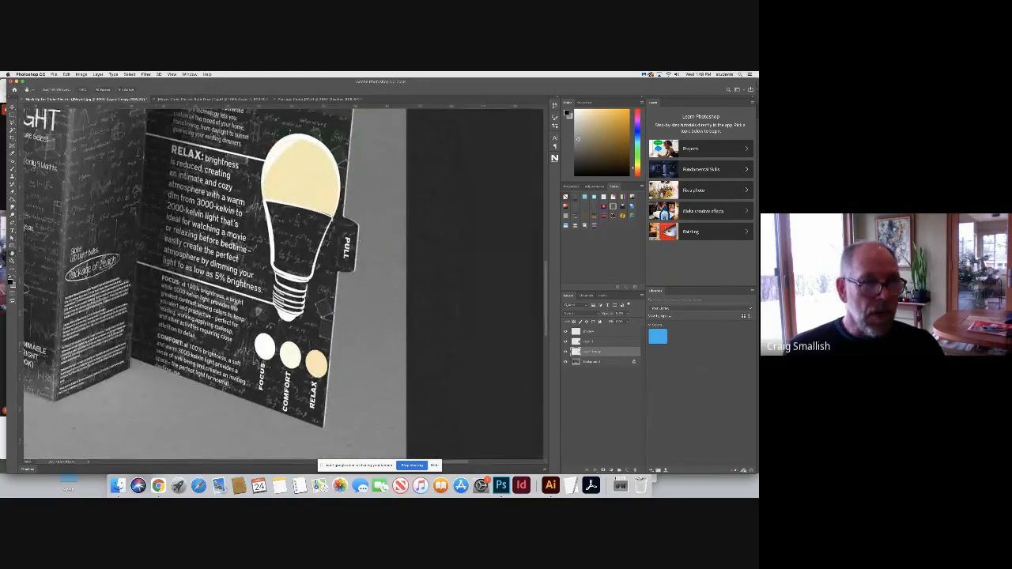
scroll(145, 349, "down", 3)
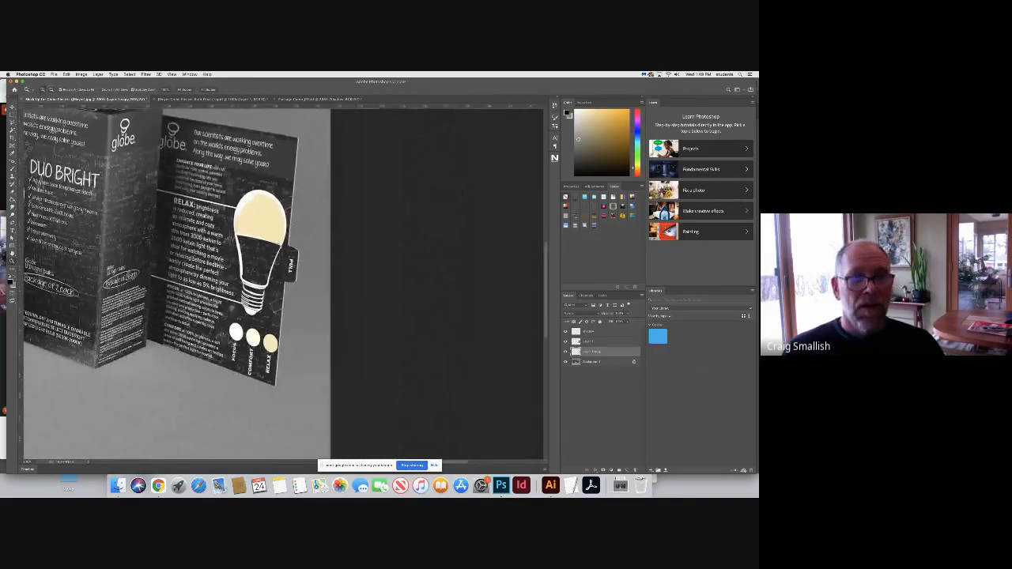
left_click(12, 257)
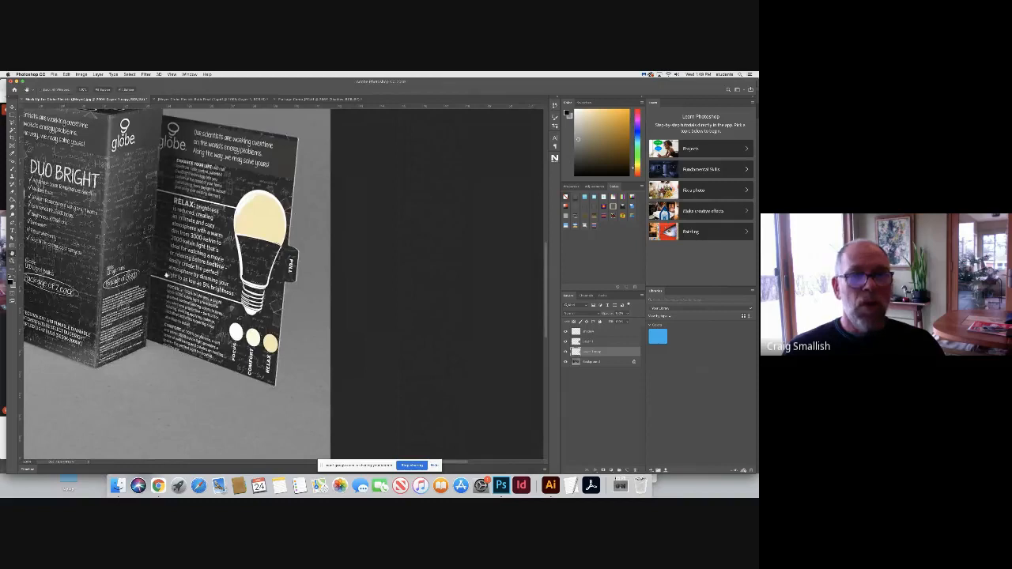
left_click_drag(40, 257, 228, 299)
key("z")
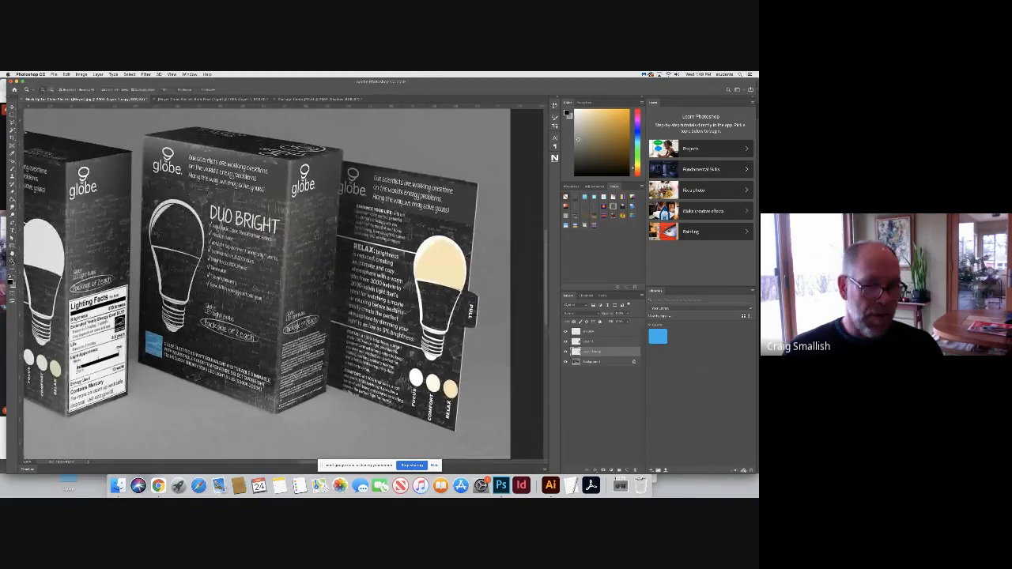
key("super+minus")
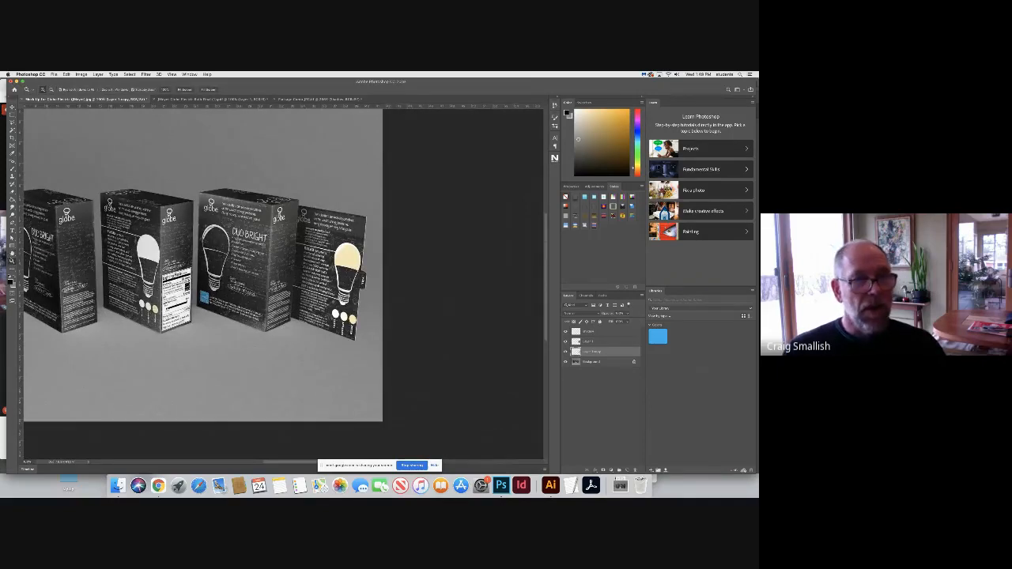
left_click(12, 258)
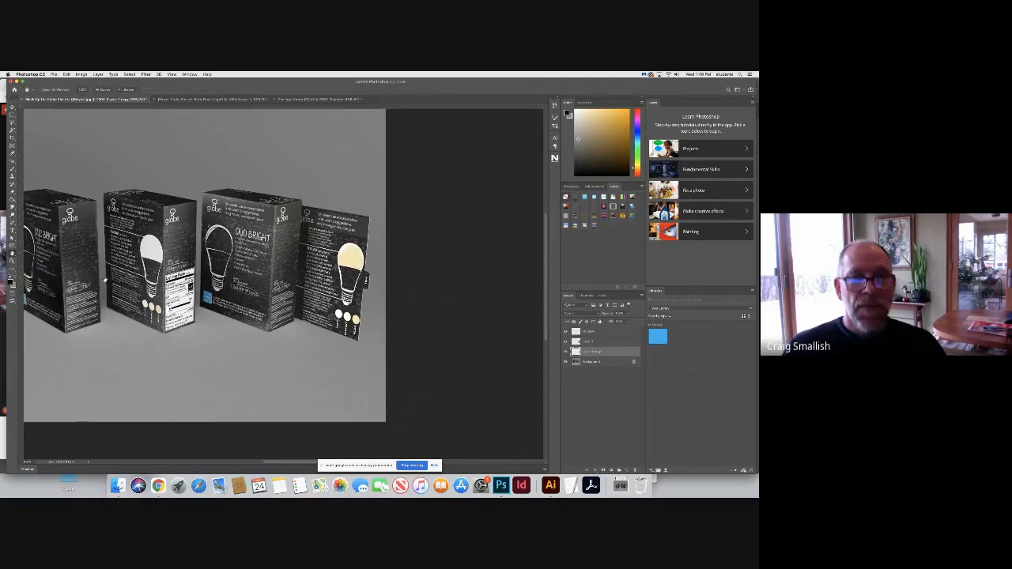
left_click_drag(71, 278, 162, 295)
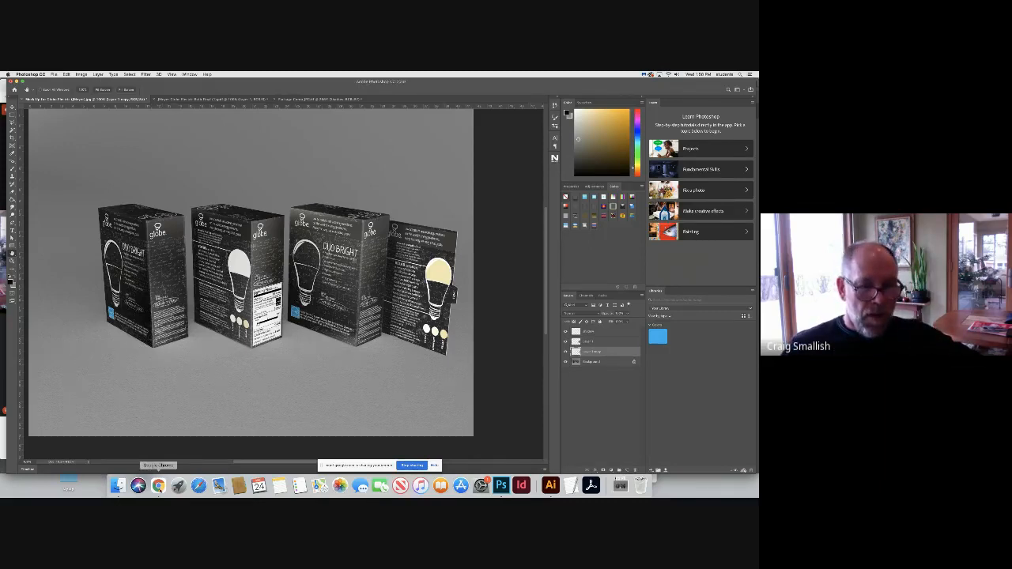
Step: Switch to the Google Meet class call in Chrome
left_click(158, 485)
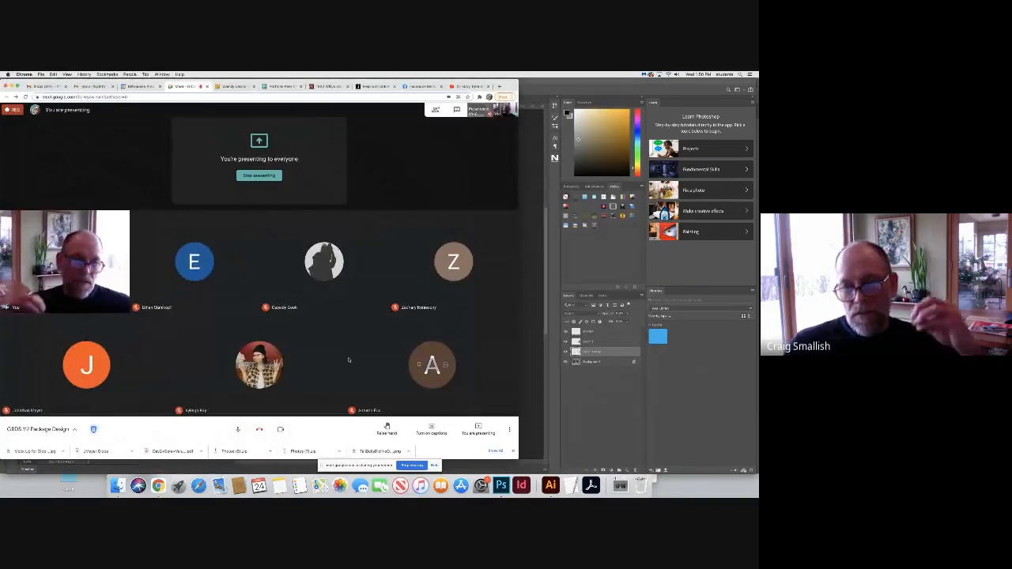